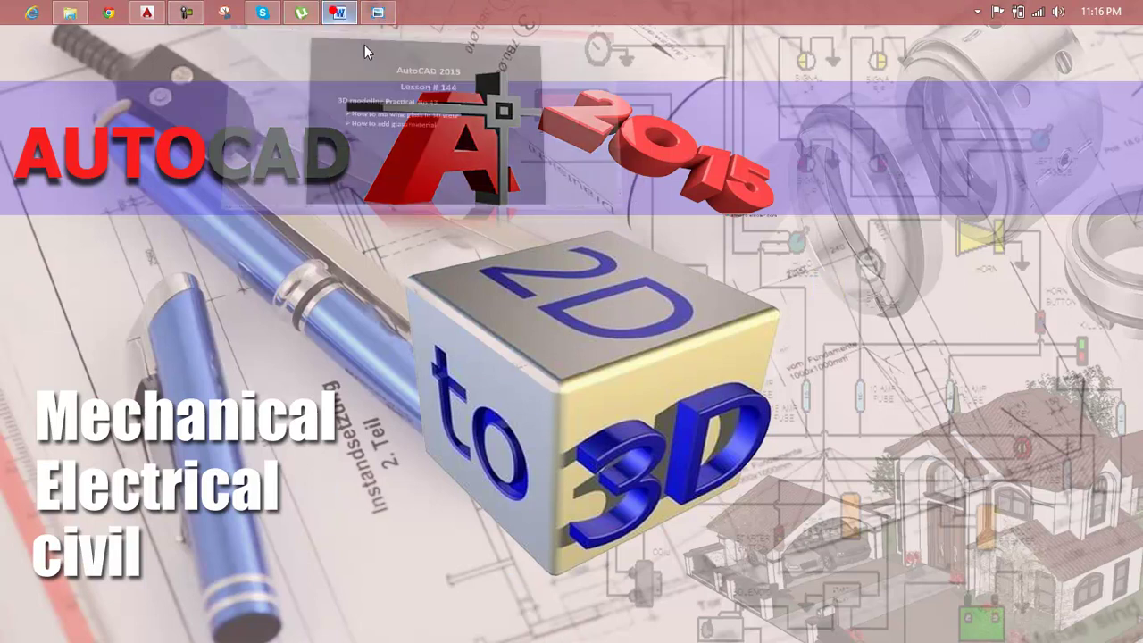
# Bring the Lesson 144 Word notes document to the front
pyautogui.click(364, 46)
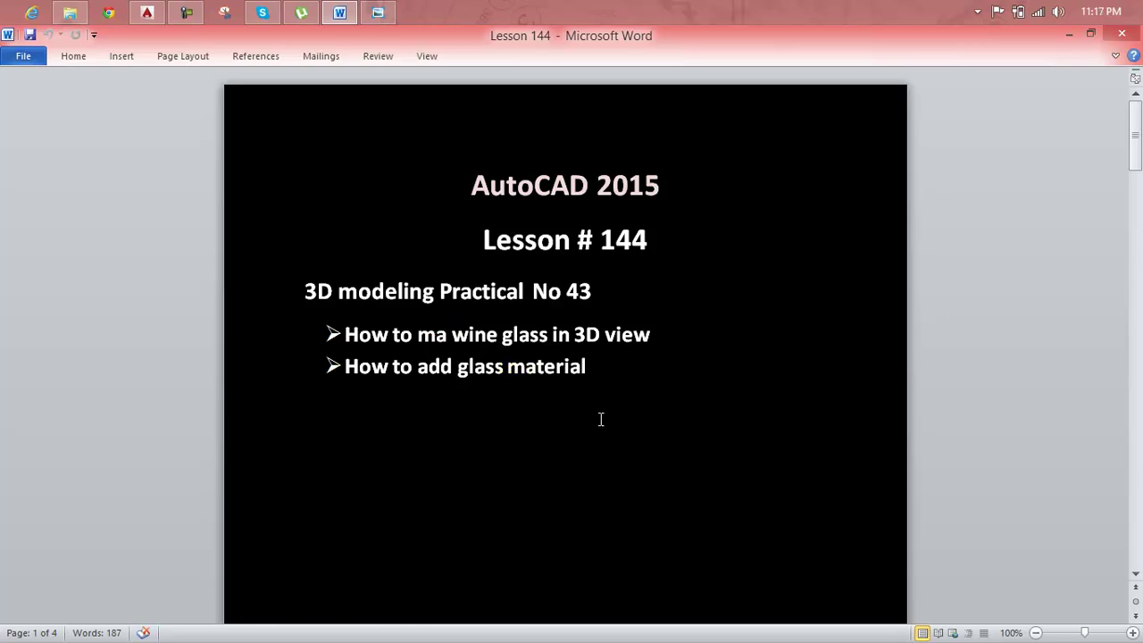
# Correct 'ma' to 'make' in the first bullet, then save and close the document
pyautogui.write('ke')
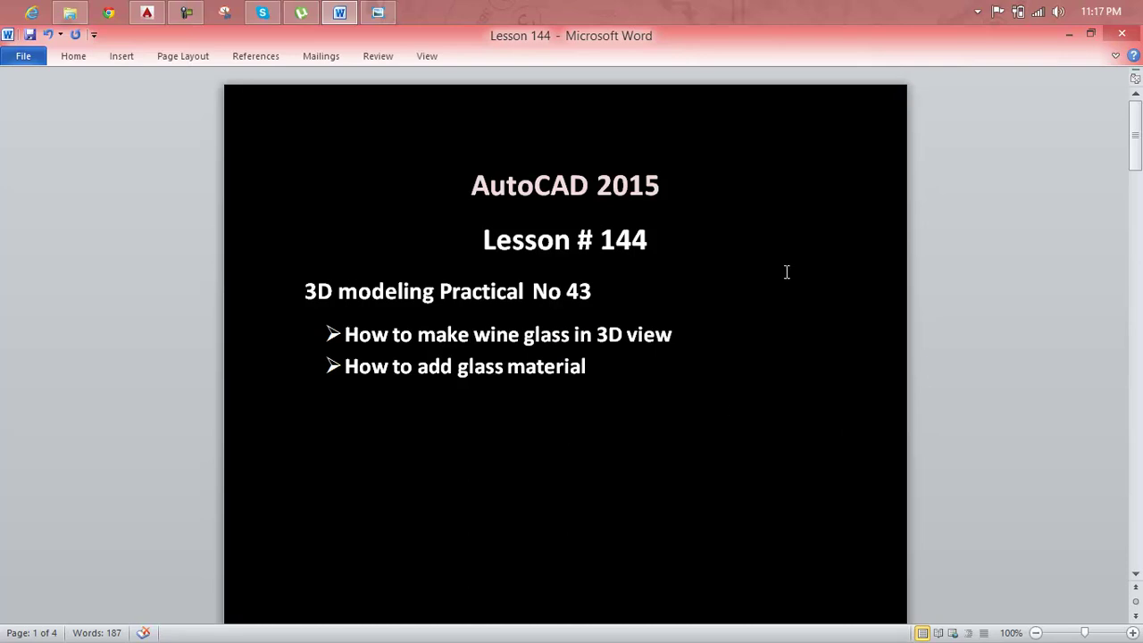
pyautogui.click(1122, 34)
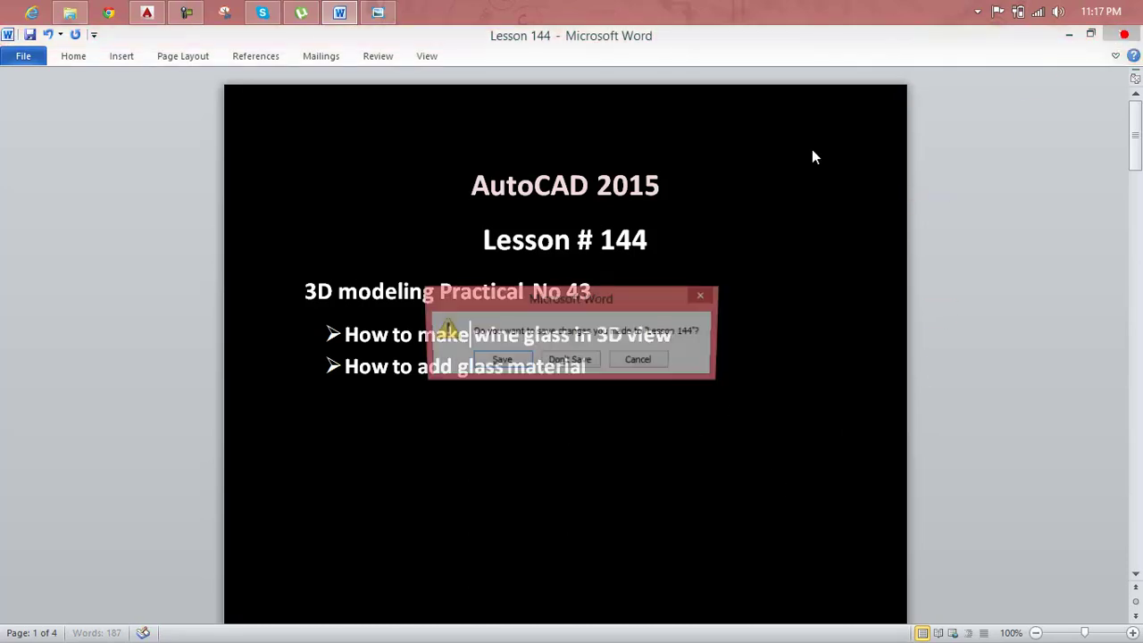
pyautogui.click(500, 361)
# Restore the wine glass render in Photo Viewer, zoom in on it, then close the viewer
pyautogui.click(343, 11)
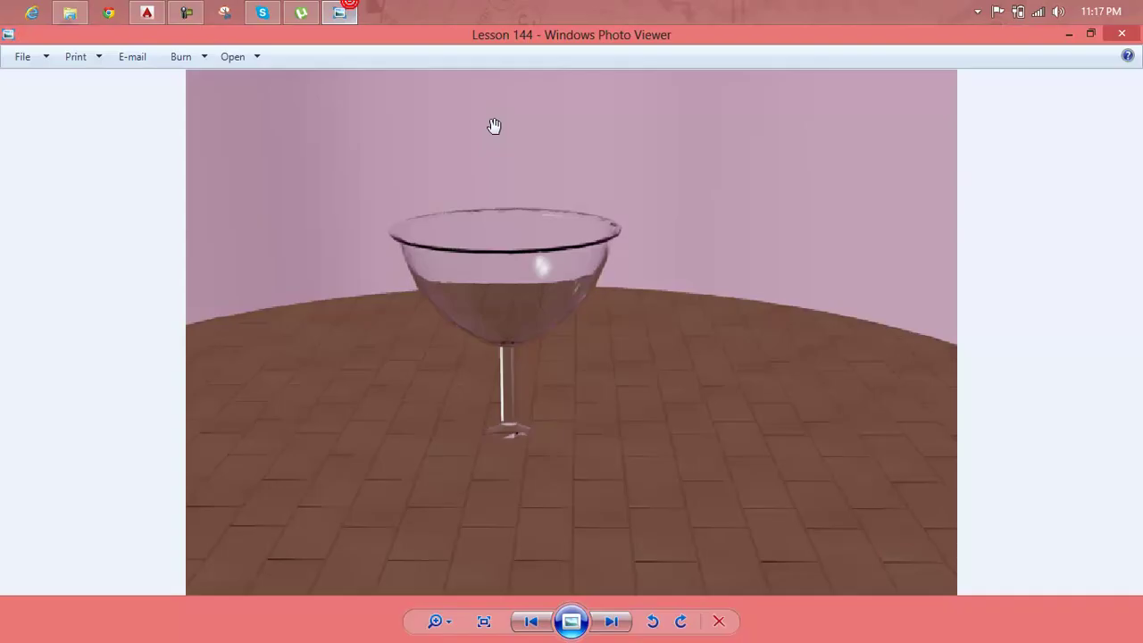
pyautogui.scroll(2, 520, 363)
pyautogui.scroll(-4, 522, 348)
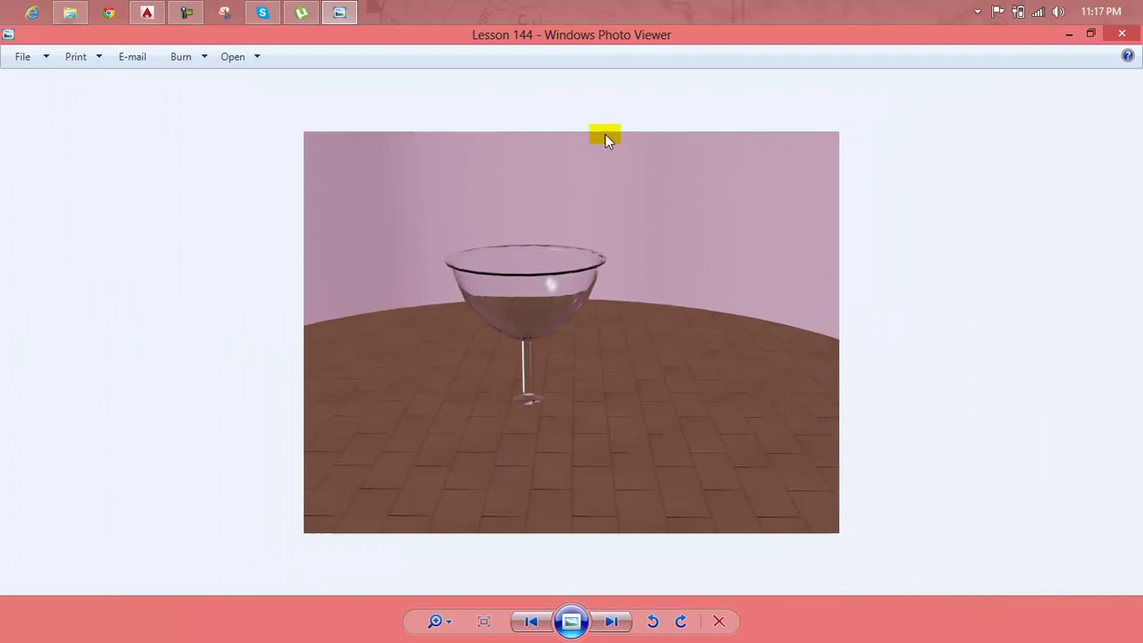
pyautogui.scroll(1, 535, 317)
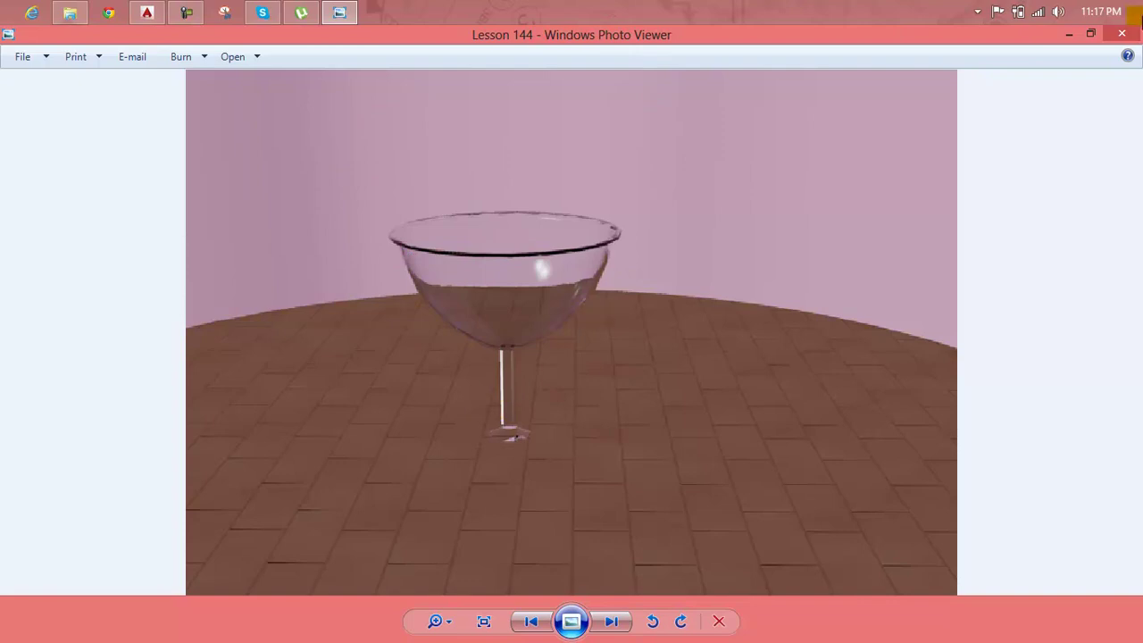
pyautogui.click(1117, 39)
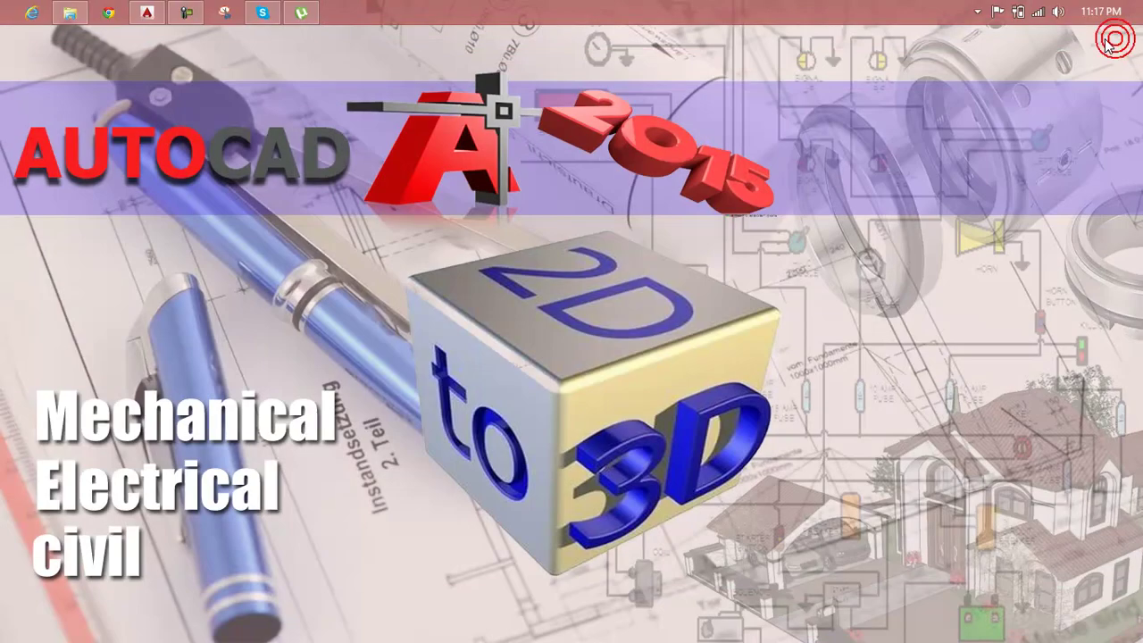
# Inspect the glass and wall model in Lesson 144.dwg, then open a new drawing tab
pyautogui.click(148, 11)
pyautogui.scroll(3, 550, 278)
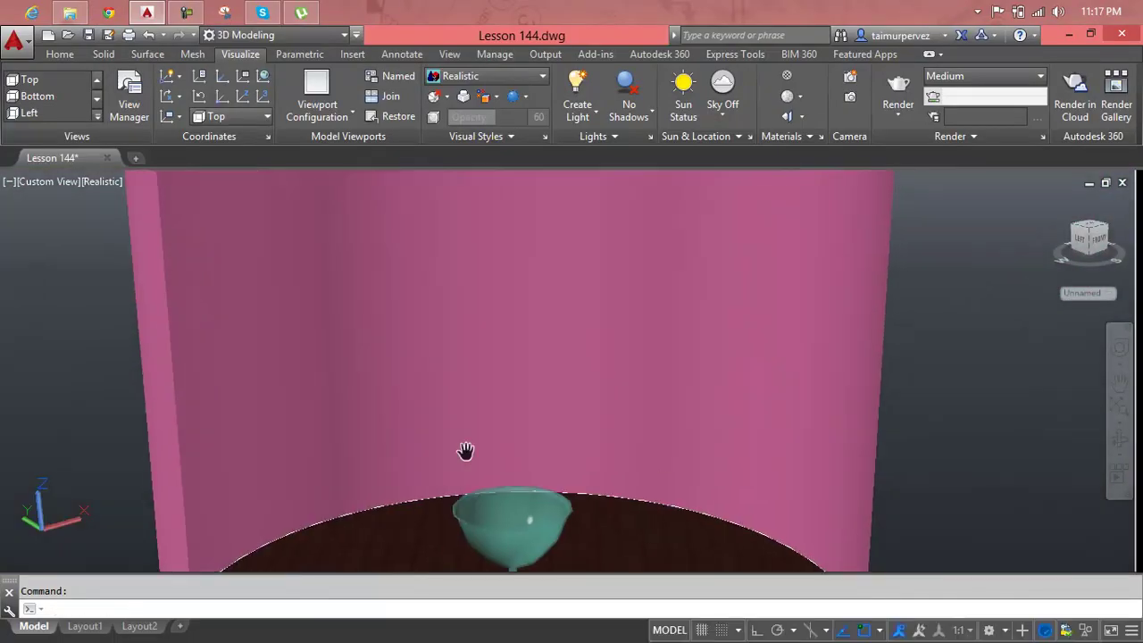
pyautogui.scroll(-8, 464, 452)
pyautogui.moveTo(515, 344)
pyautogui.mouseDown(button='middle')
pyautogui.moveTo(336, 214)
pyautogui.moveTo(787, 285)
pyautogui.mouseUp(button='middle')
pyautogui.scroll(5, 336, 215)
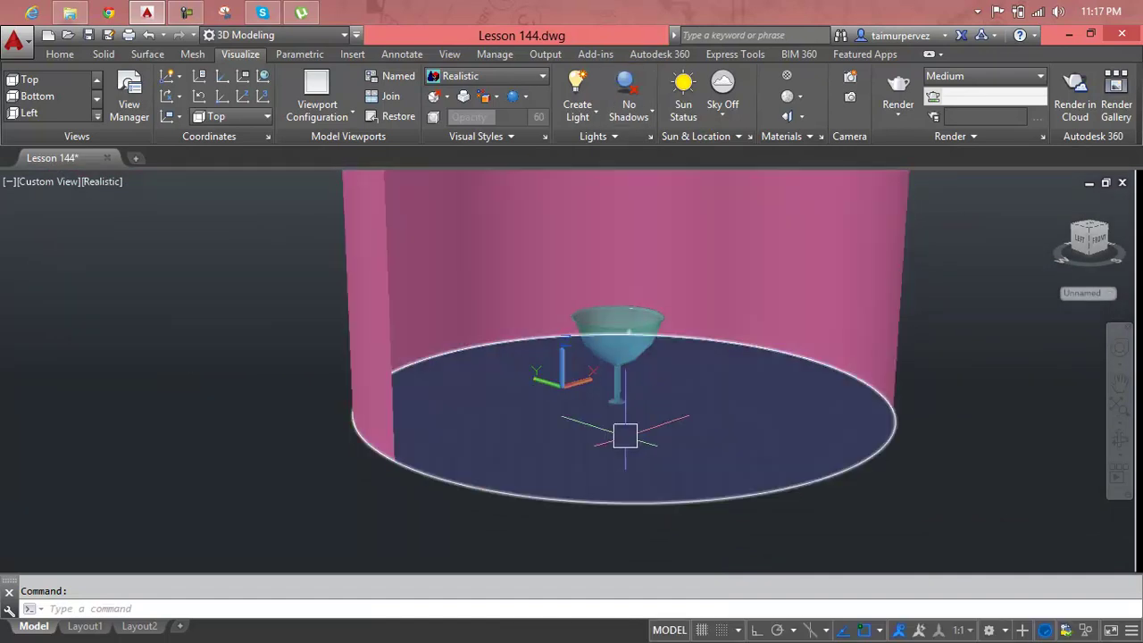
pyautogui.scroll(3, 668, 343)
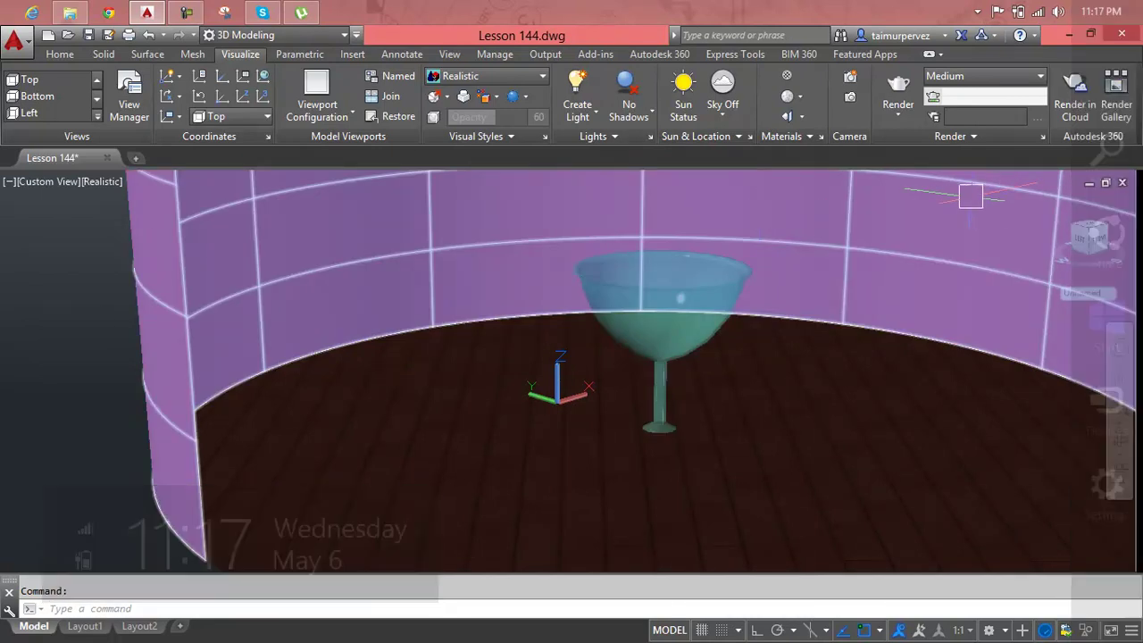
pyautogui.click(133, 159)
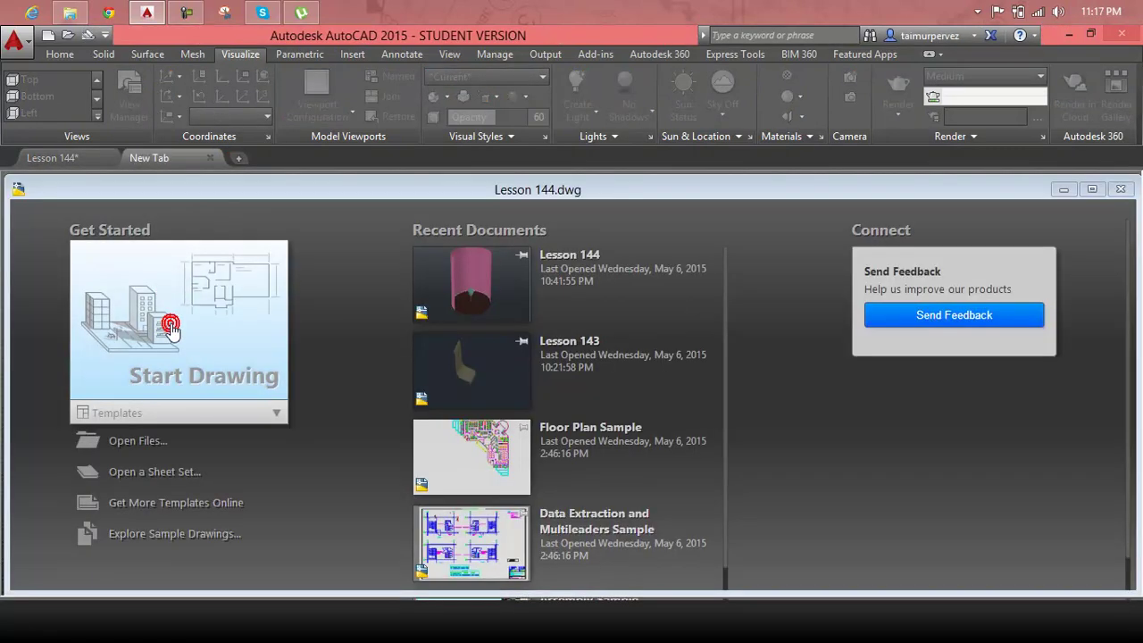
# Start a blank Drawing3 and switch its viewport to the Front view
pyautogui.click(169, 328)
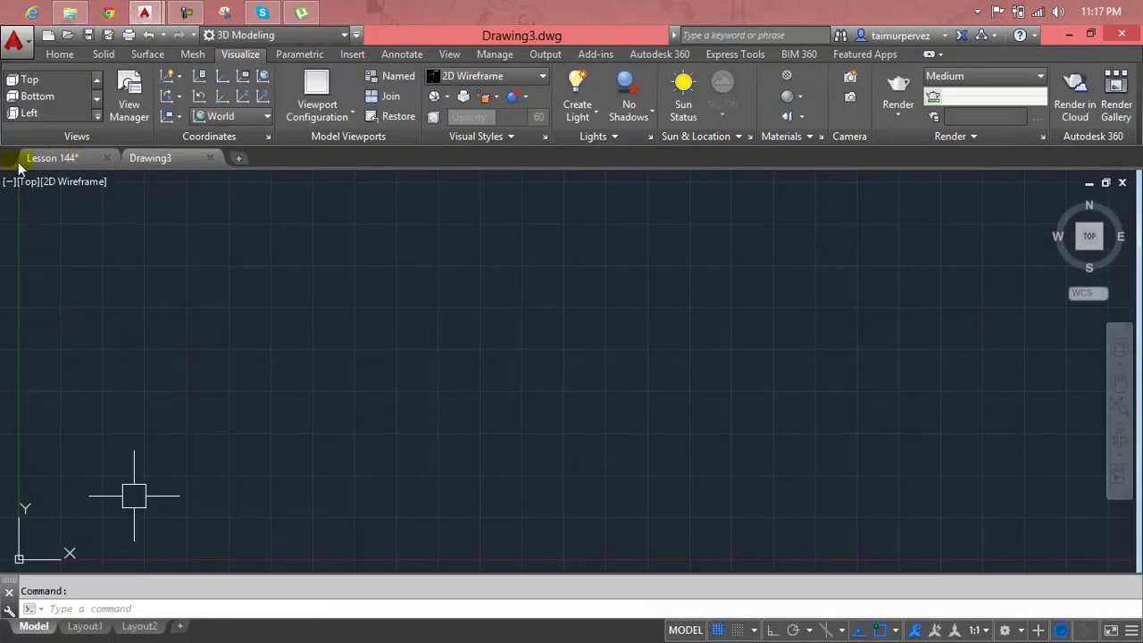
pyautogui.click(27, 182)
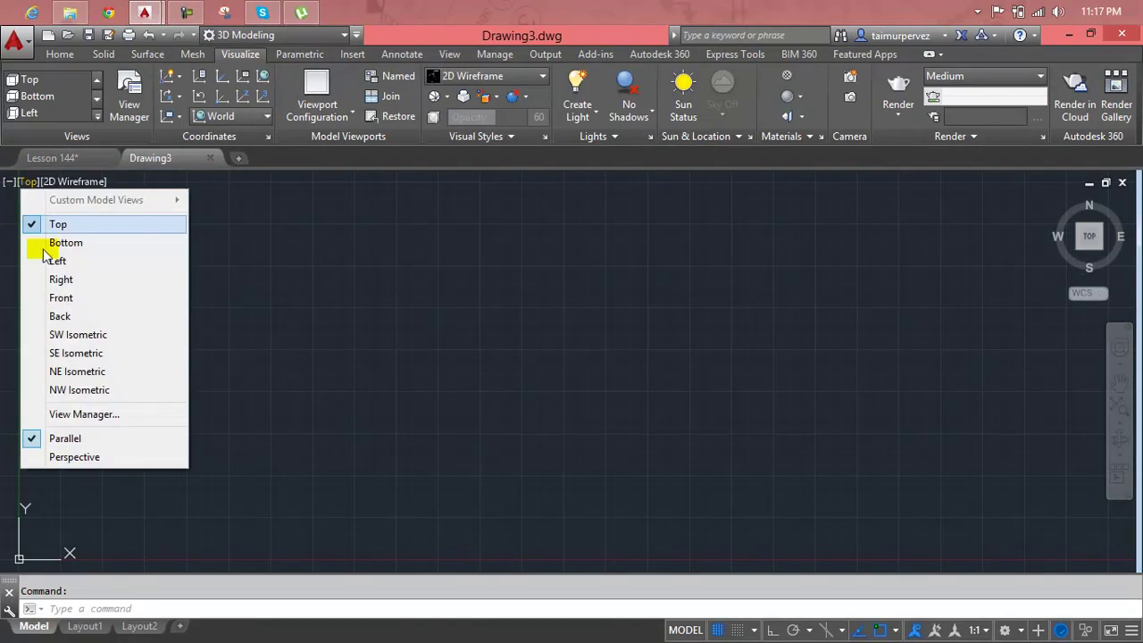
pyautogui.click(63, 297)
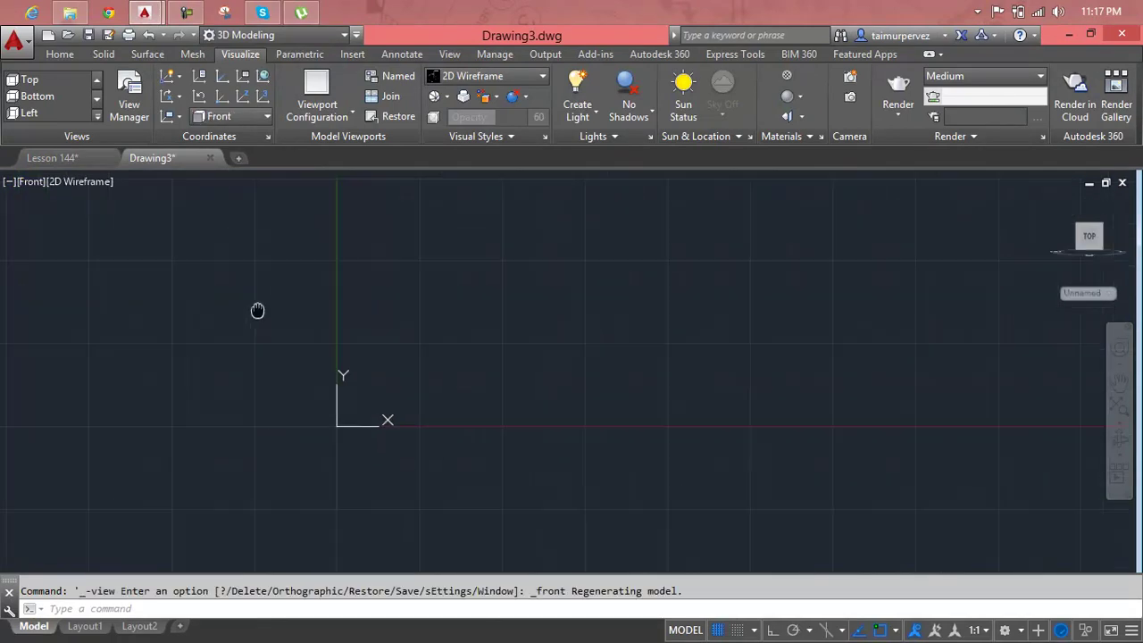
pyautogui.press('Escape')
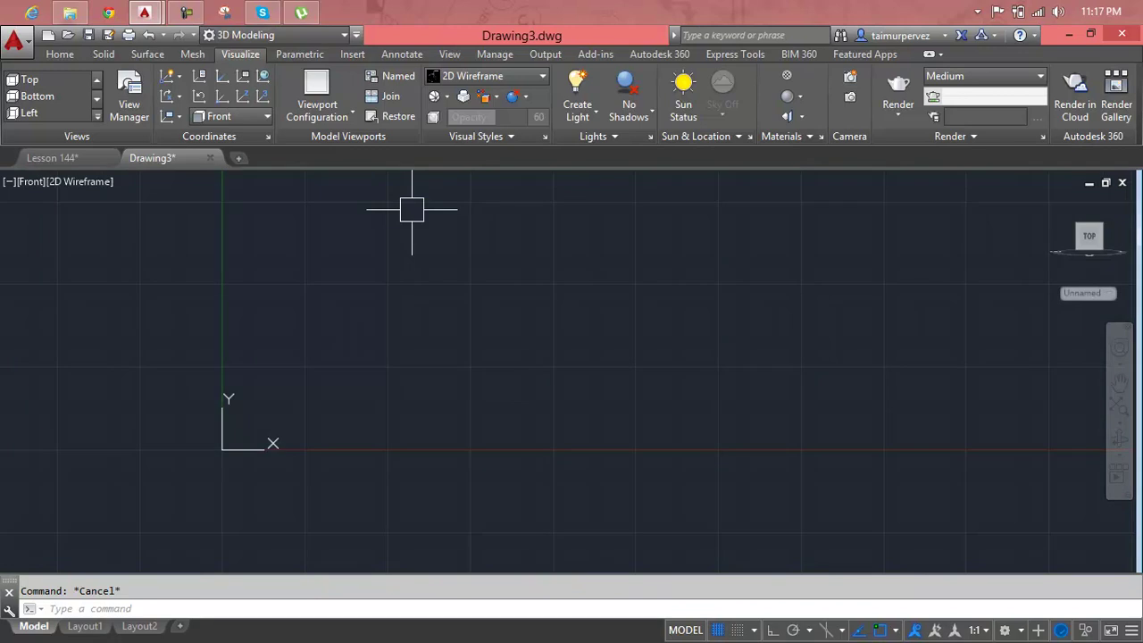
# Draw a three-point arc sweeping down and right from above the origin
pyautogui.write('arc')
pyautogui.press('Return')
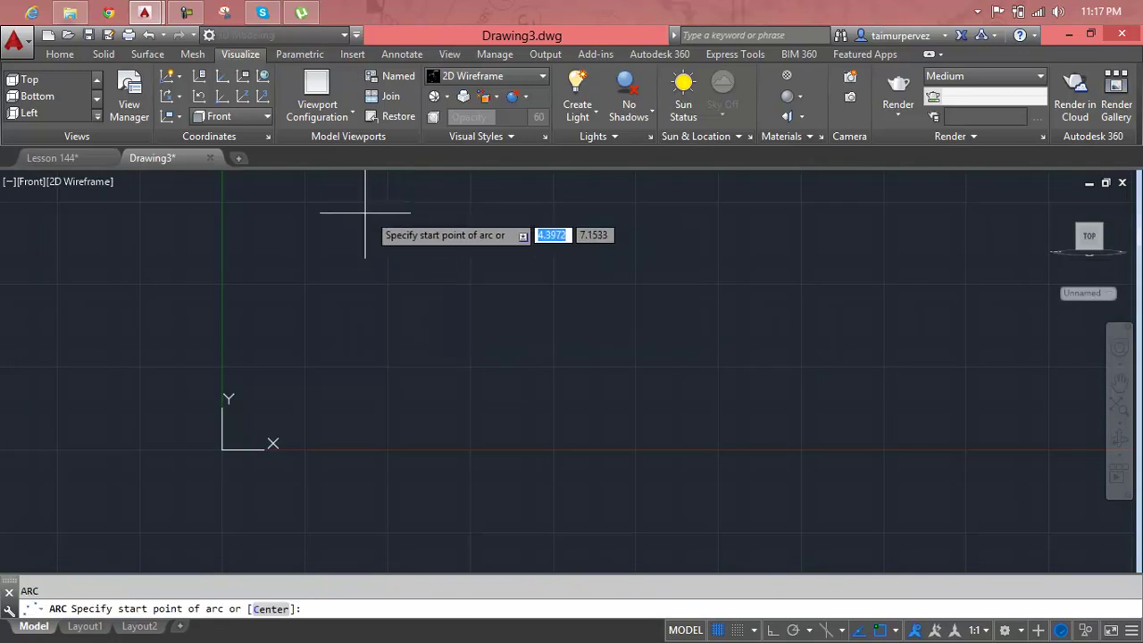
pyautogui.click(355, 205)
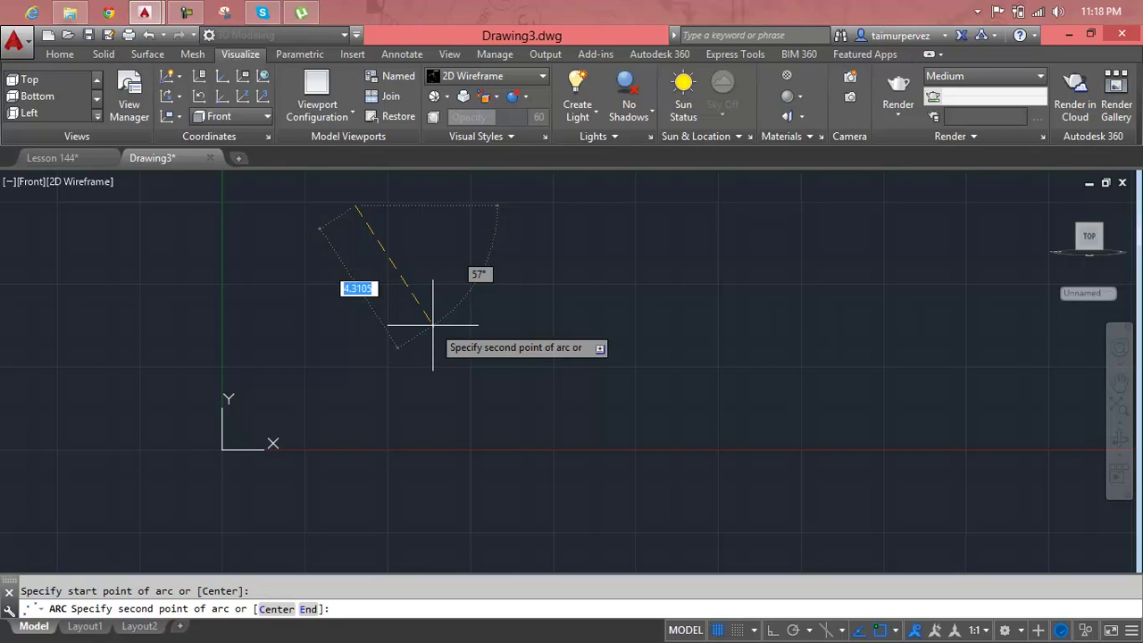
pyautogui.click(427, 320)
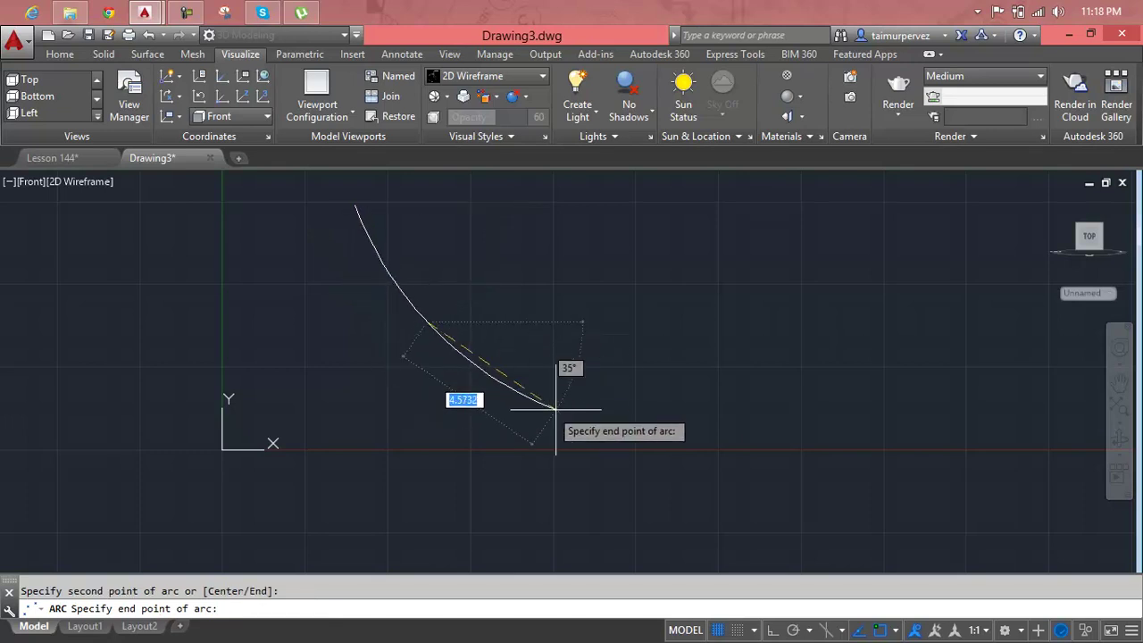
pyautogui.moveTo(638, 459); pyautogui.dragTo(585, 390, button='middle')
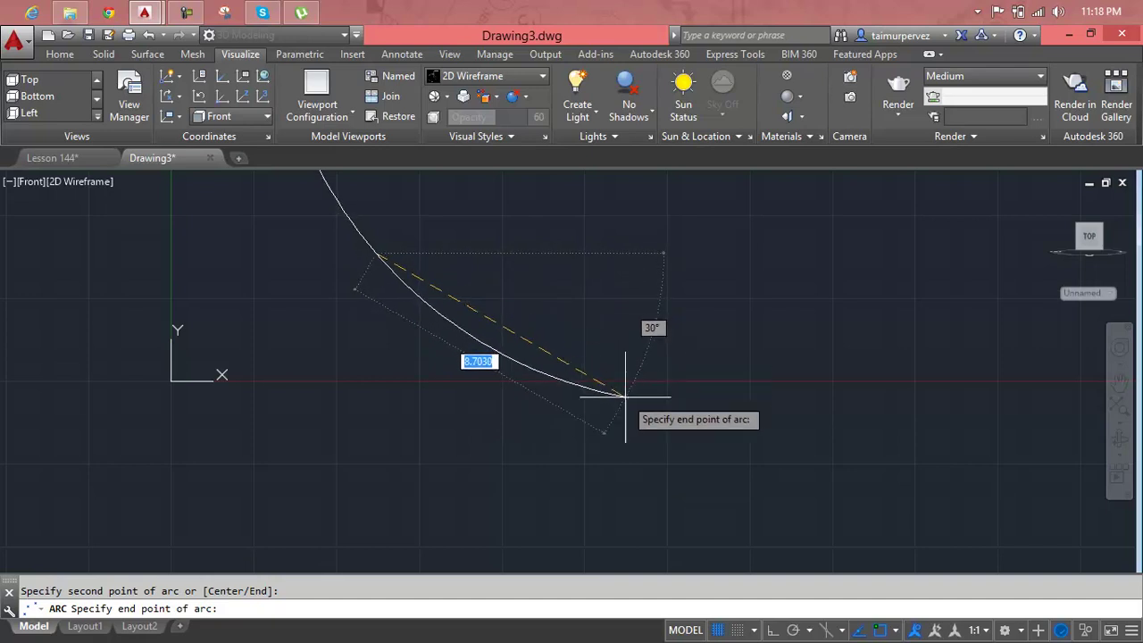
pyautogui.click(625, 396)
pyautogui.scroll(-6, 620, 384)
# Move the arc's upper end grip to a new, higher position
pyautogui.click(557, 367)
pyautogui.click(550, 359)
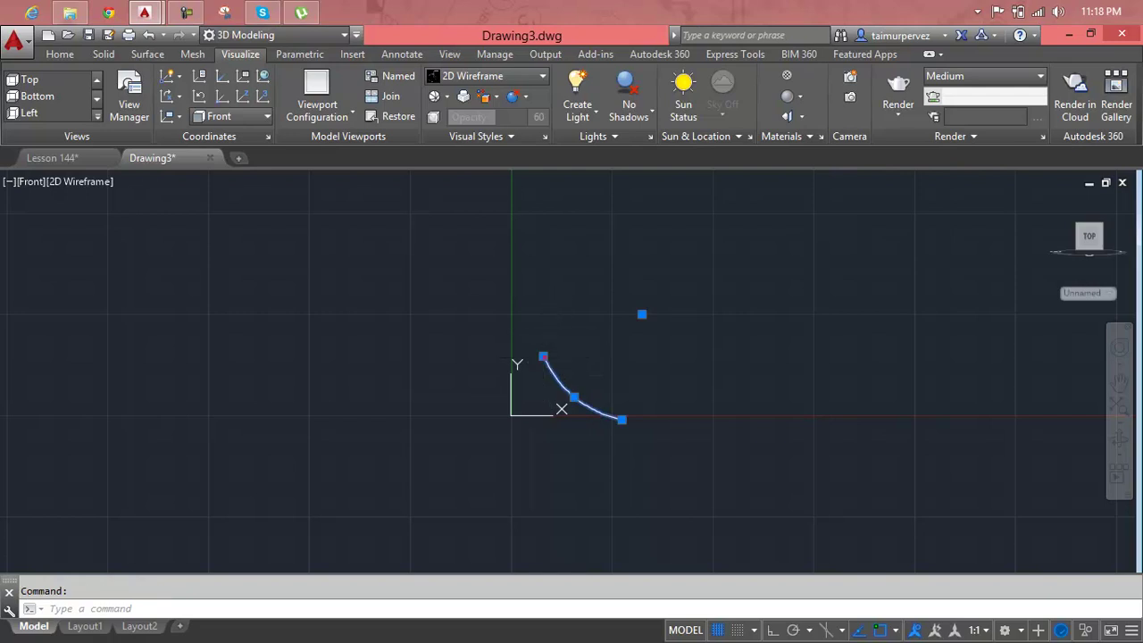
pyautogui.click(543, 356)
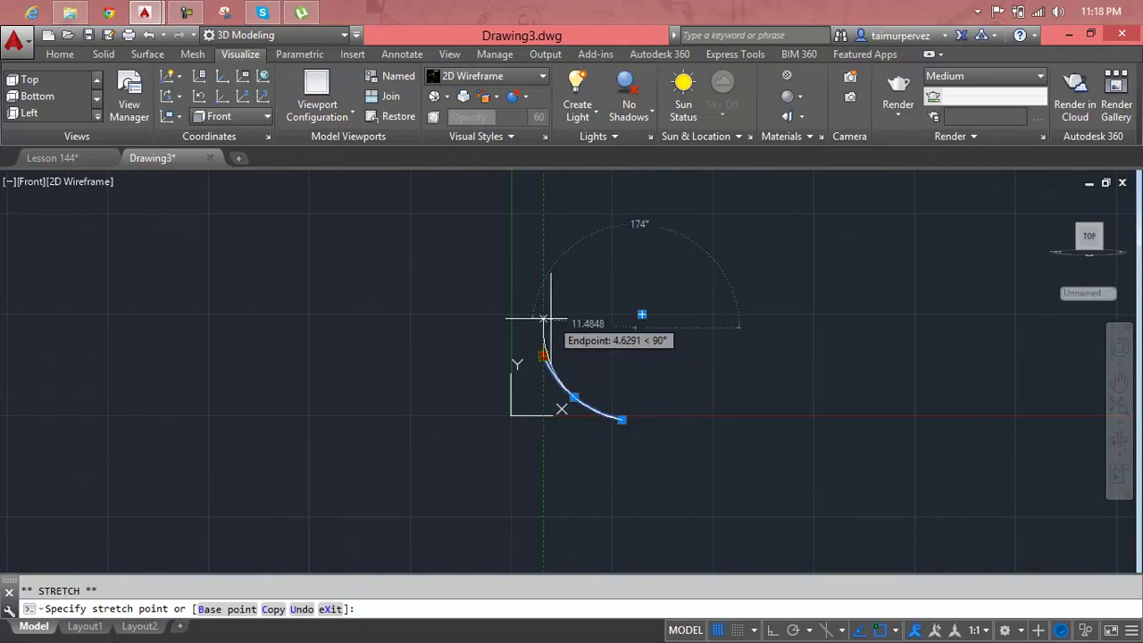
pyautogui.click(544, 319)
pyautogui.press('Escape')
pyautogui.scroll(6, 551, 297)
pyautogui.scroll(-4, 550, 313)
pyautogui.moveTo(559, 362); pyautogui.dragTo(517, 286, button='middle')
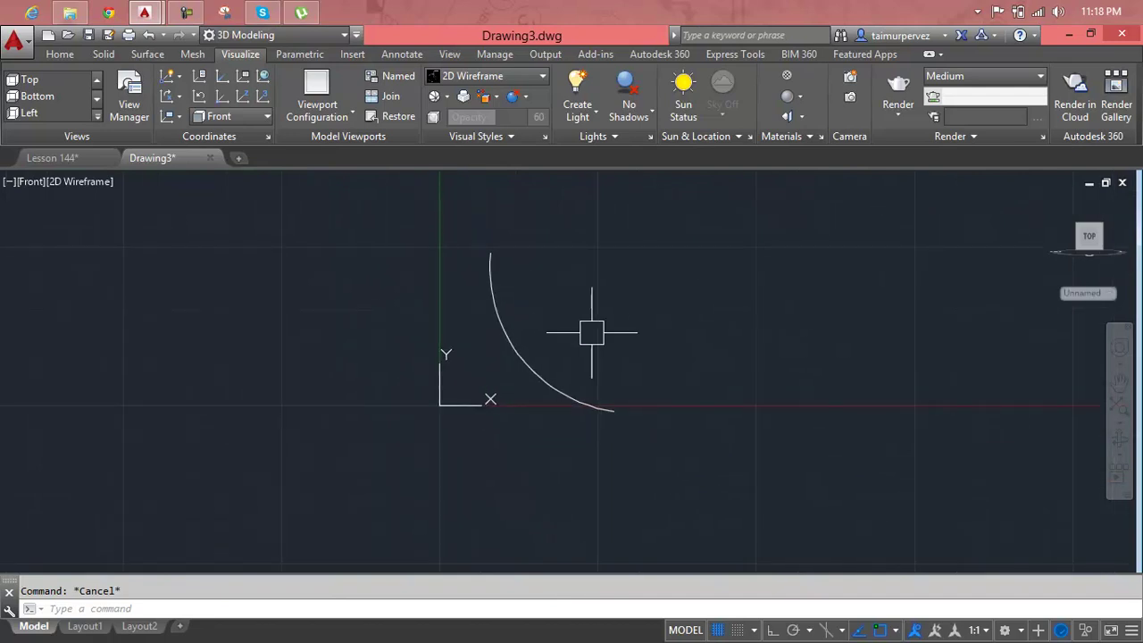
pyautogui.scroll(2, 624, 370)
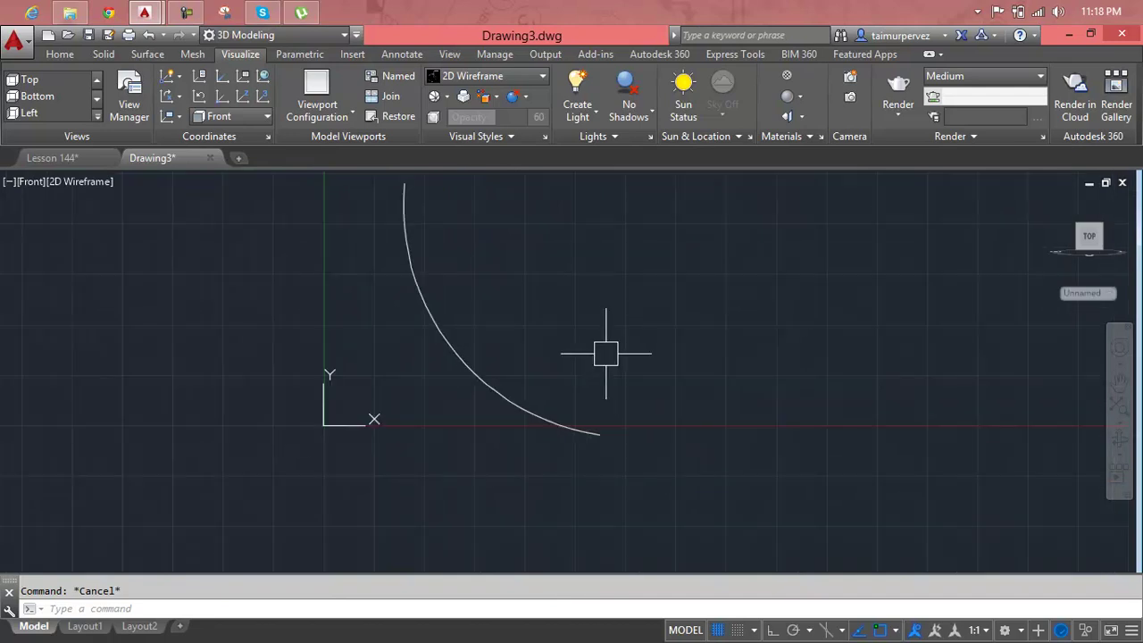
pyautogui.moveTo(605, 353); pyautogui.dragTo(648, 400, button='middle')
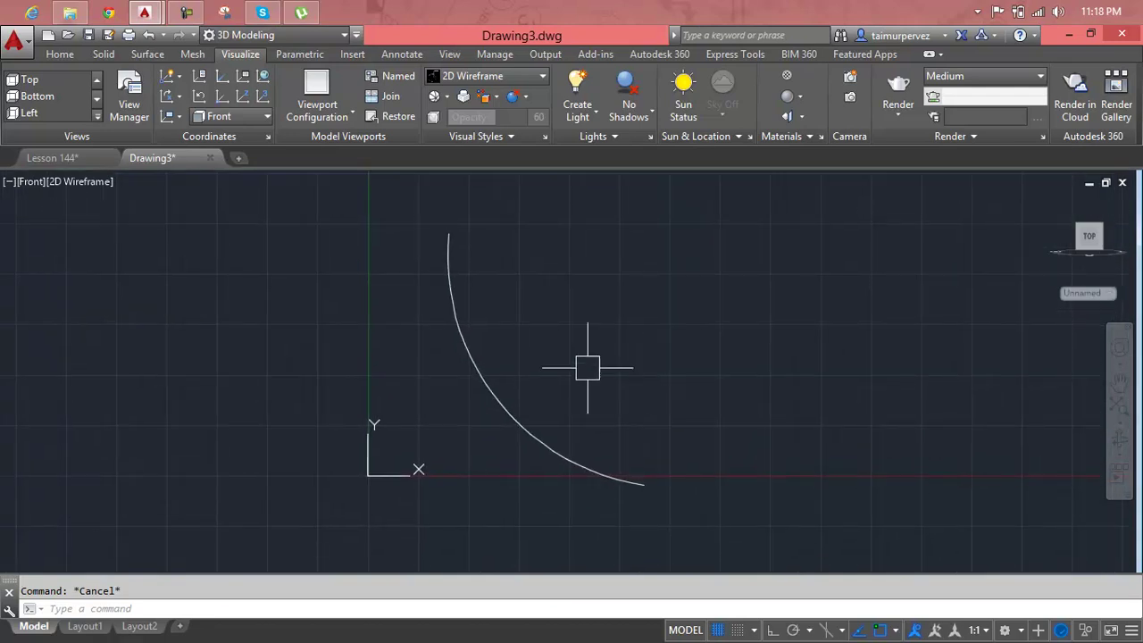
pyautogui.scroll(1, 598, 383)
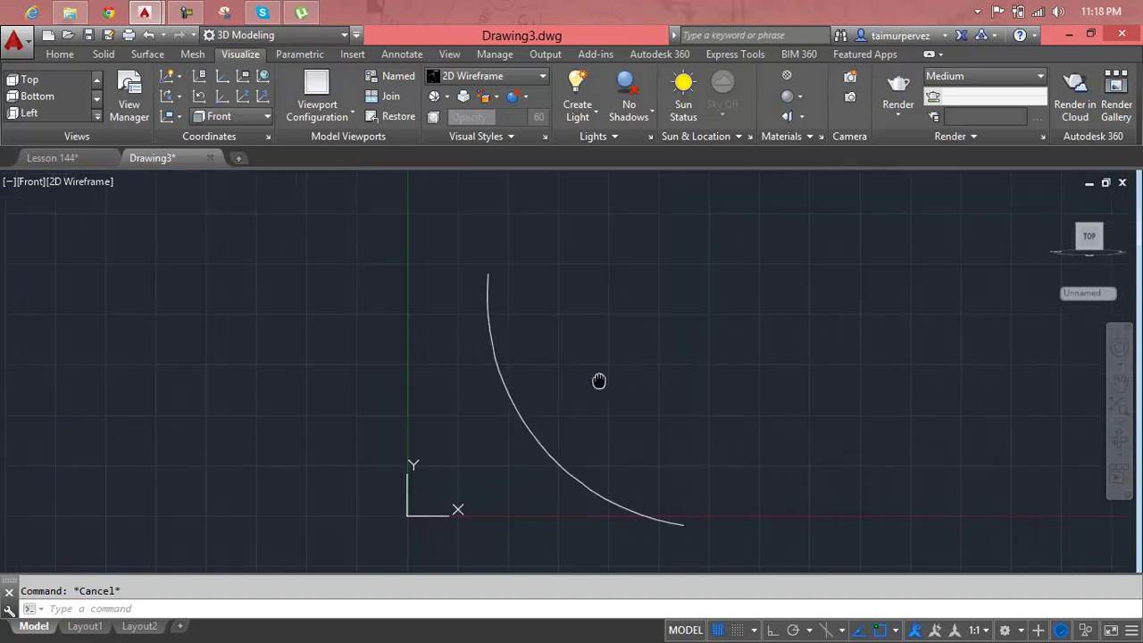
pyautogui.scroll(2, 554, 344)
pyautogui.scroll(1, 559, 369)
pyautogui.scroll(1, 566, 360)
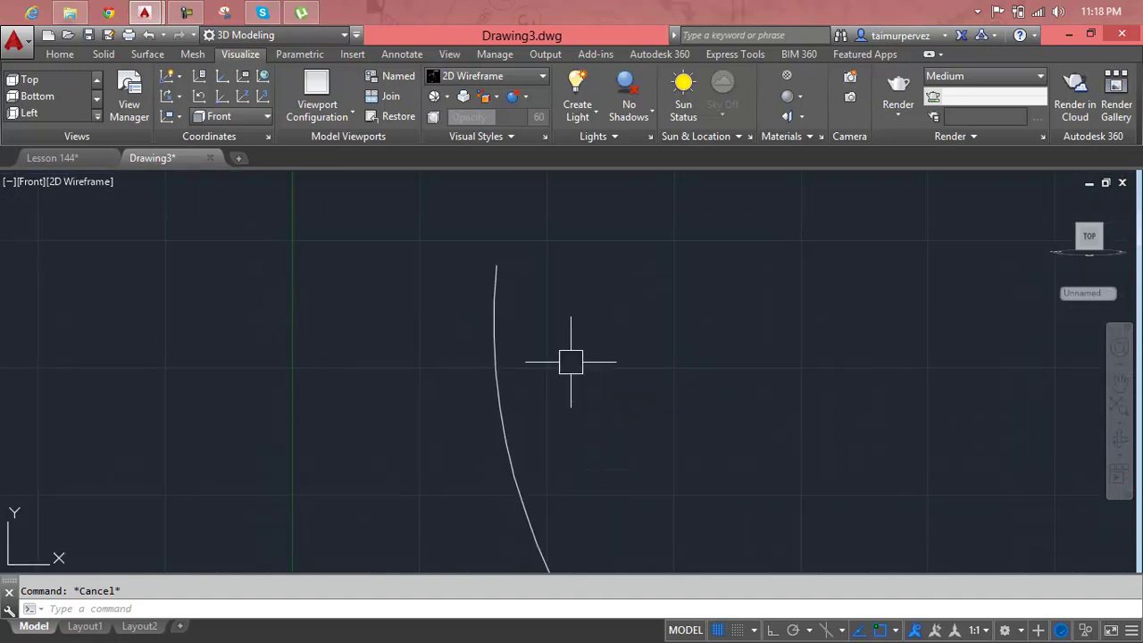
pyautogui.scroll(1, 508, 271)
# Draw a small three-point arc from the long arc's top end, curling over as a lip
pyautogui.write('a')
pyautogui.press('Return')
pyautogui.click(485, 254)
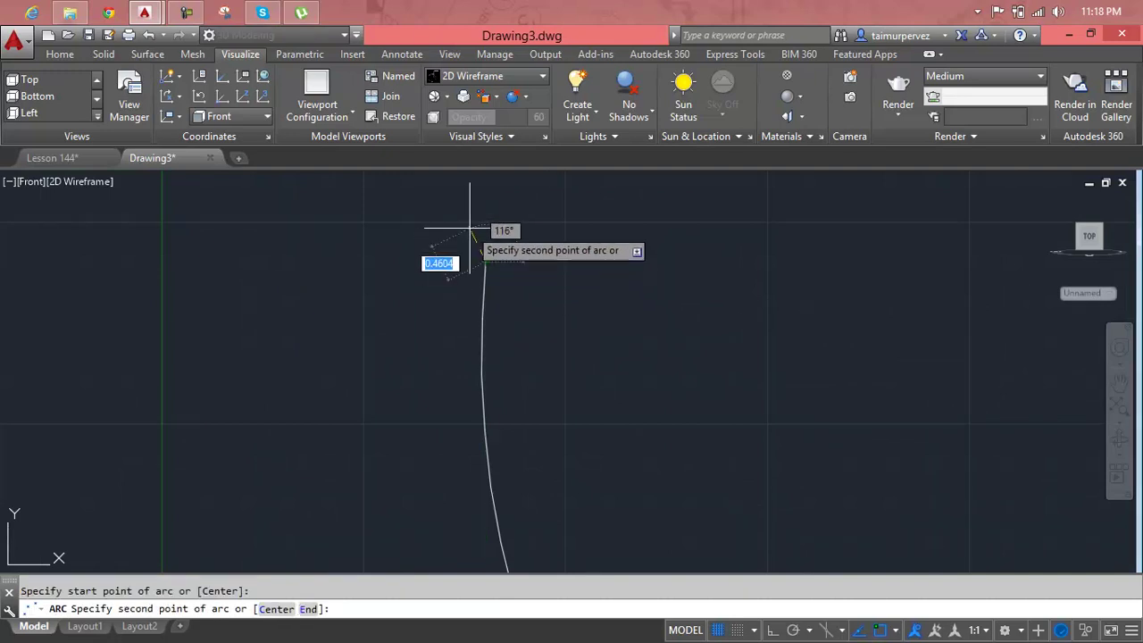
pyautogui.click(466, 225)
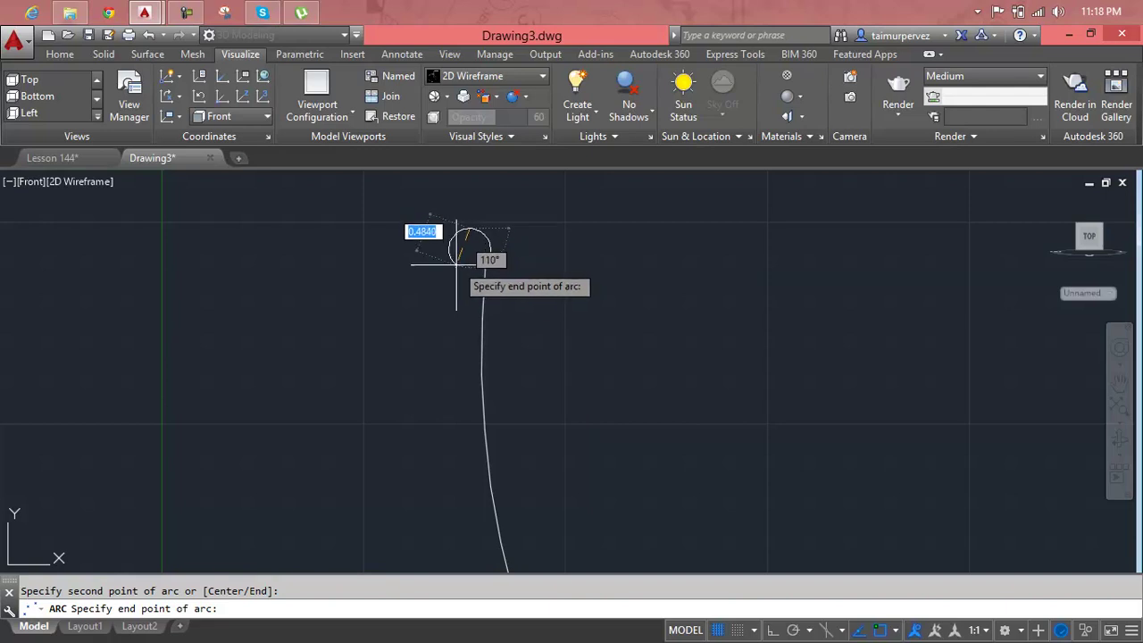
pyautogui.click(455, 266)
pyautogui.scroll(2, 663, 262)
pyautogui.scroll(2, 622, 286)
pyautogui.scroll(-3, 616, 282)
pyautogui.scroll(-2, 625, 319)
pyautogui.moveTo(625, 318); pyautogui.dragTo(548, 280, button='middle')
pyautogui.press('Escape')
pyautogui.moveTo(652, 385); pyautogui.dragTo(631, 360, button='middle')
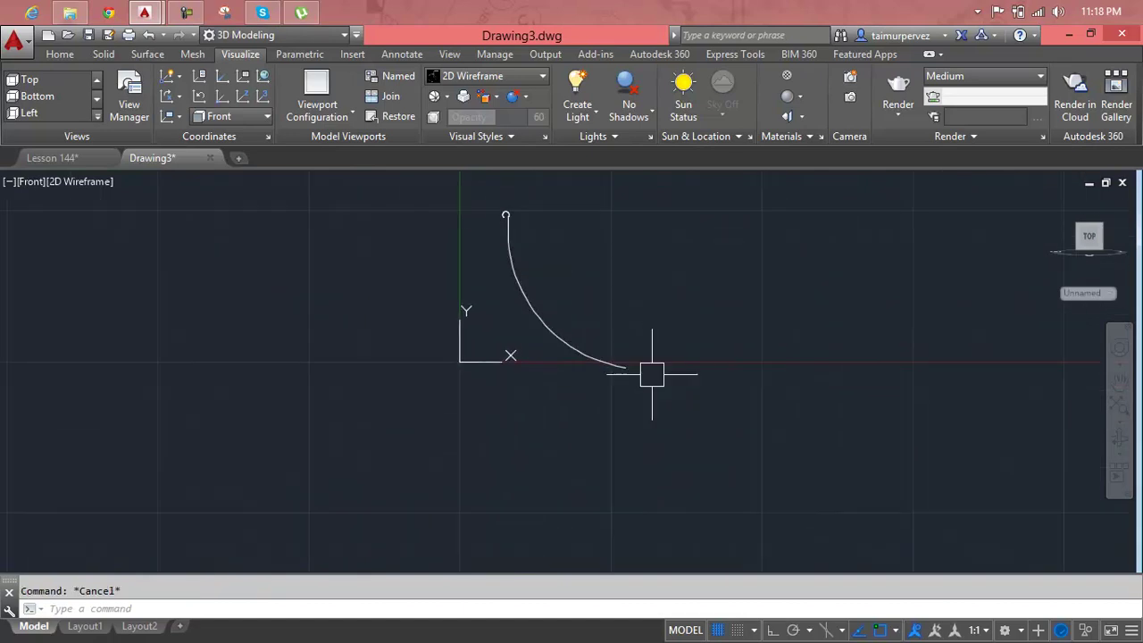
# Draw a vertical line down from the curve's lower end with Ortho on
pyautogui.press('Return')
pyautogui.click(625, 367)
pyautogui.scroll(-1, 623, 485)
pyautogui.moveTo(622, 484); pyautogui.dragTo(625, 449, button='middle')
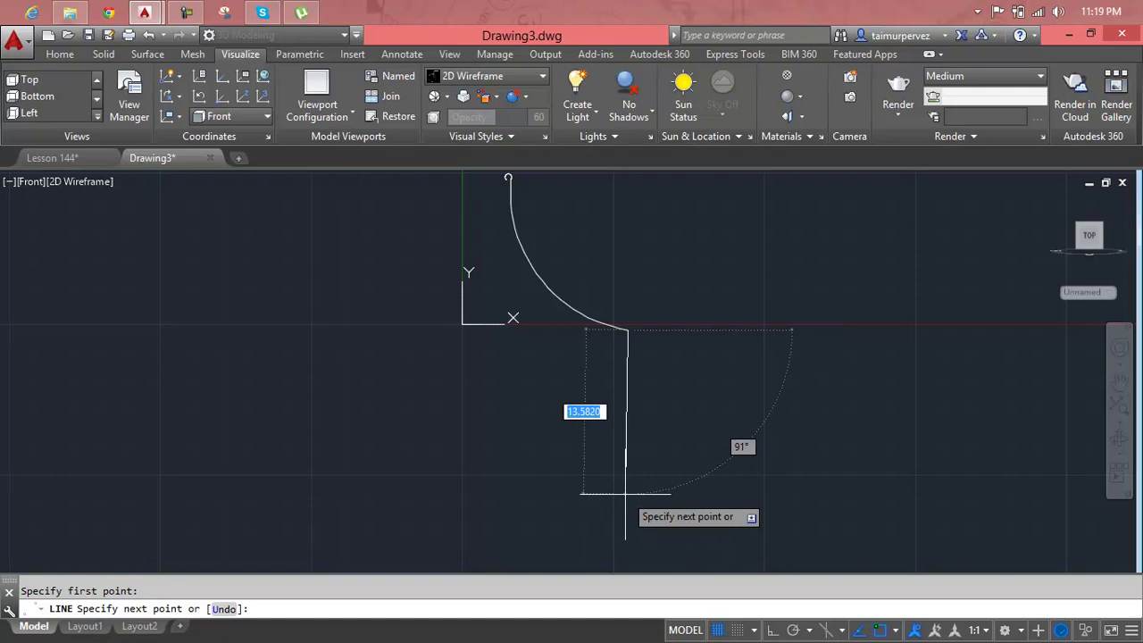
pyautogui.press('F8')
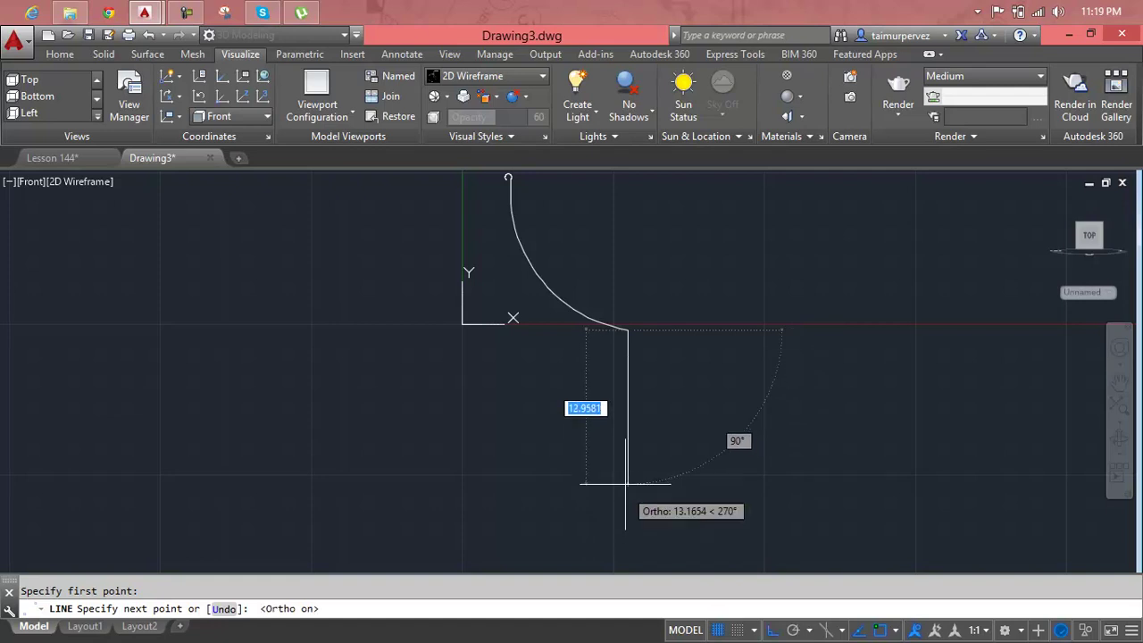
pyautogui.moveTo(622, 478); pyautogui.dragTo(624, 418, button='middle')
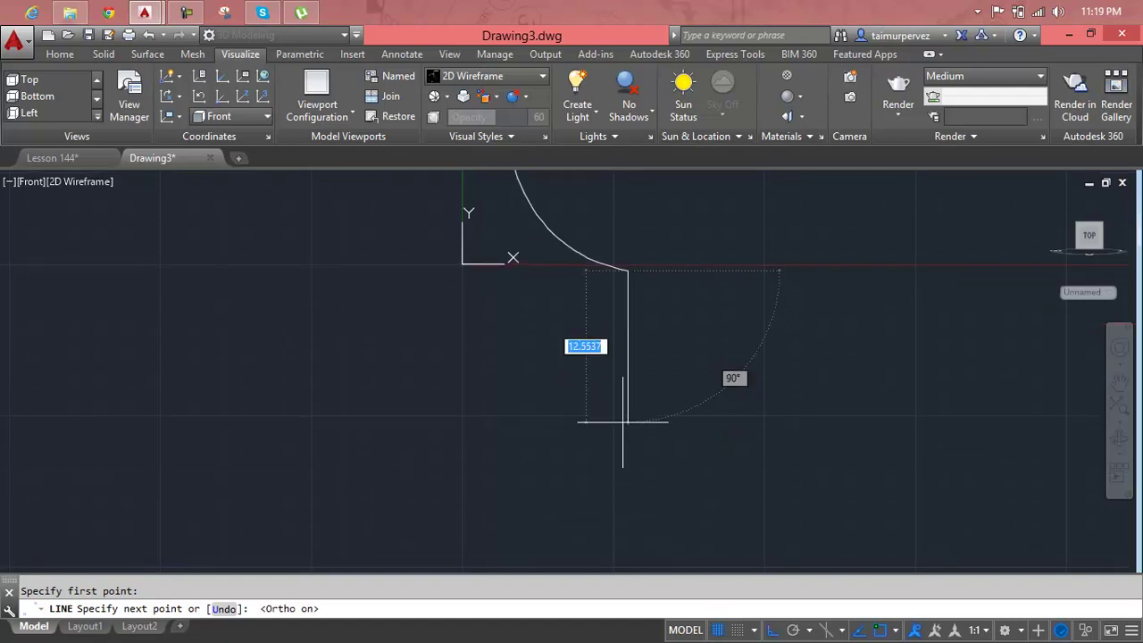
pyautogui.click(628, 444)
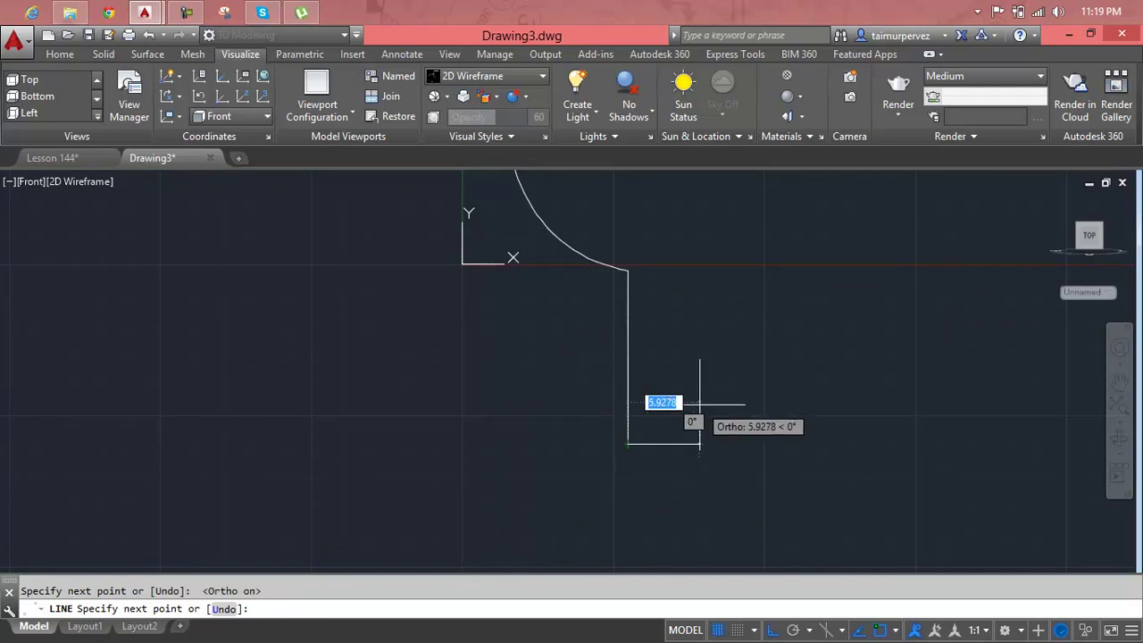
pyautogui.press('Escape')
# Delete the round loop arc at the top of the curve
pyautogui.moveTo(698, 401); pyautogui.dragTo(701, 525, button='middle')
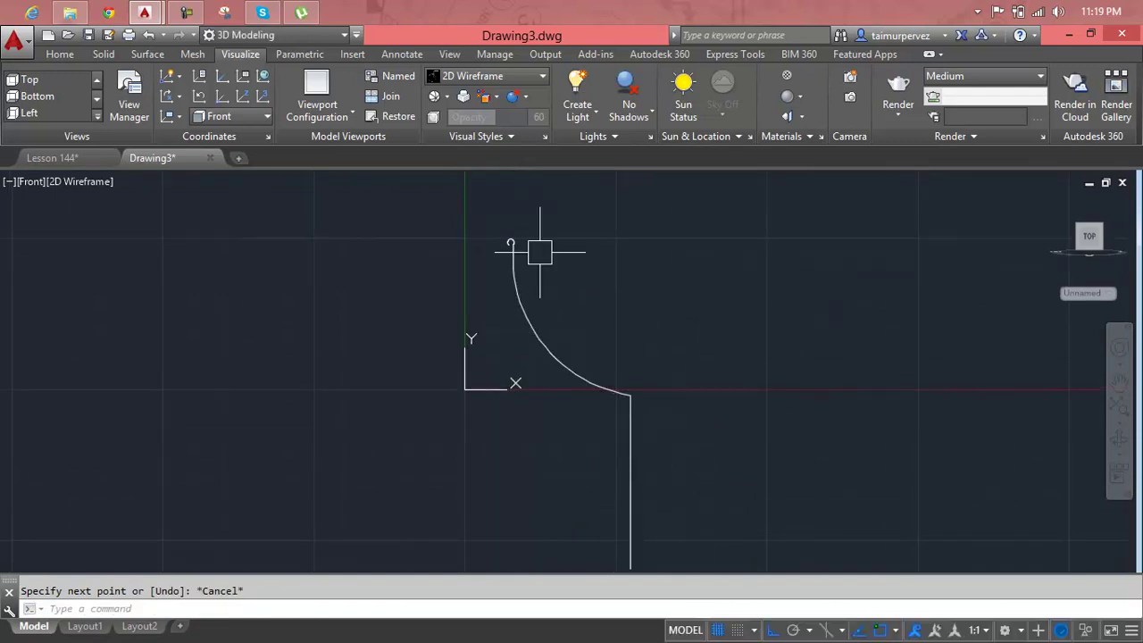
pyautogui.scroll(3, 488, 247)
pyautogui.moveTo(534, 233); pyautogui.dragTo(438, 330, button='middle')
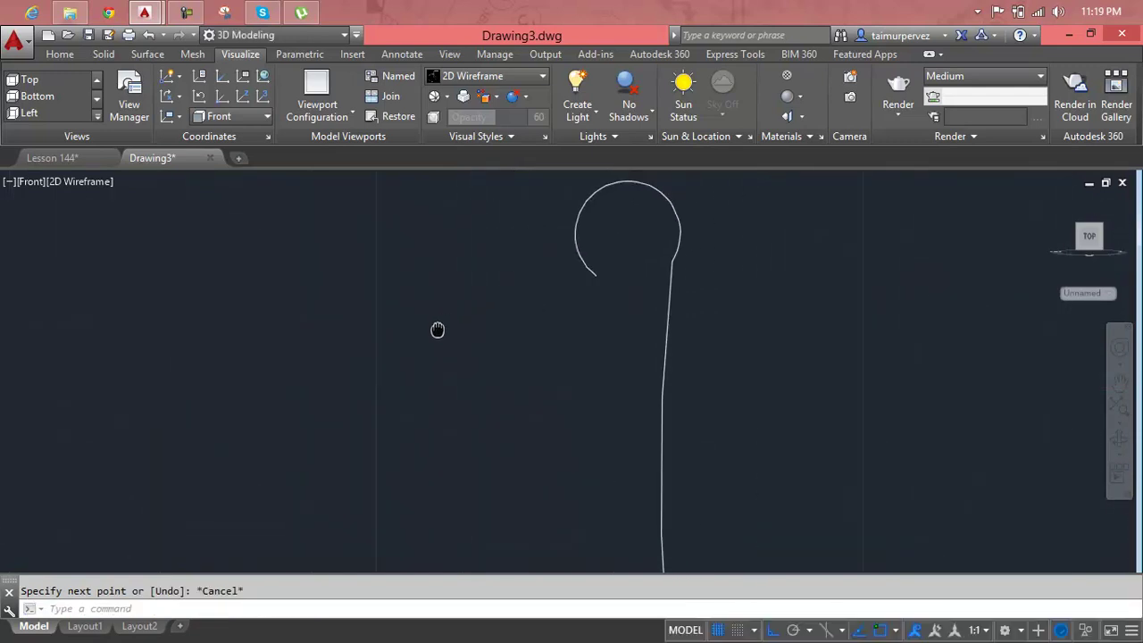
pyautogui.click(664, 215)
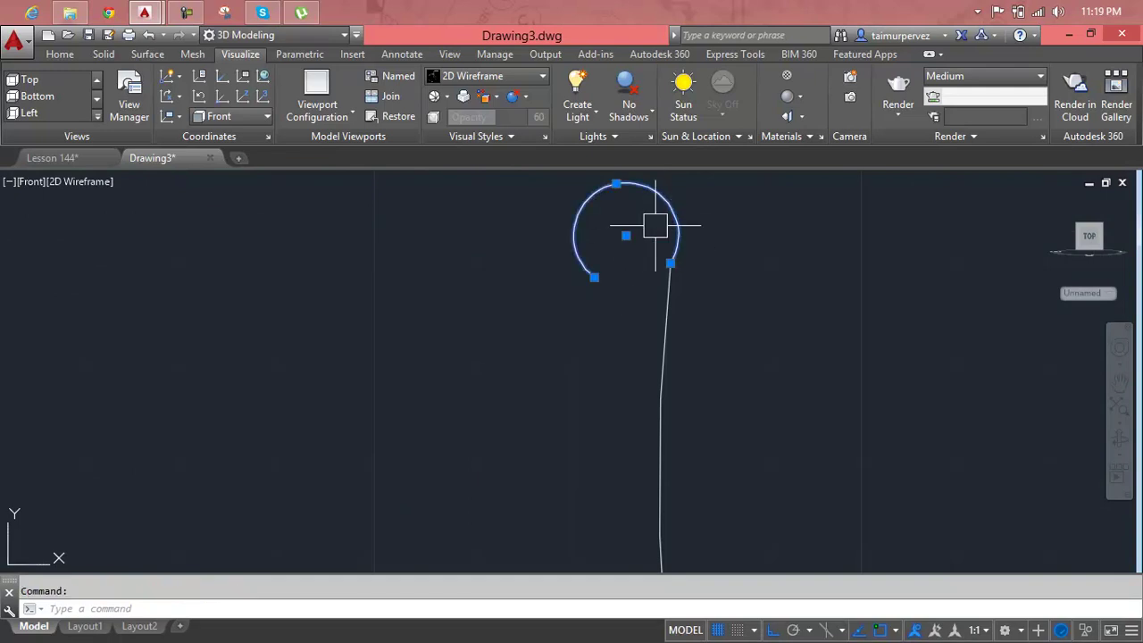
pyautogui.click(616, 184)
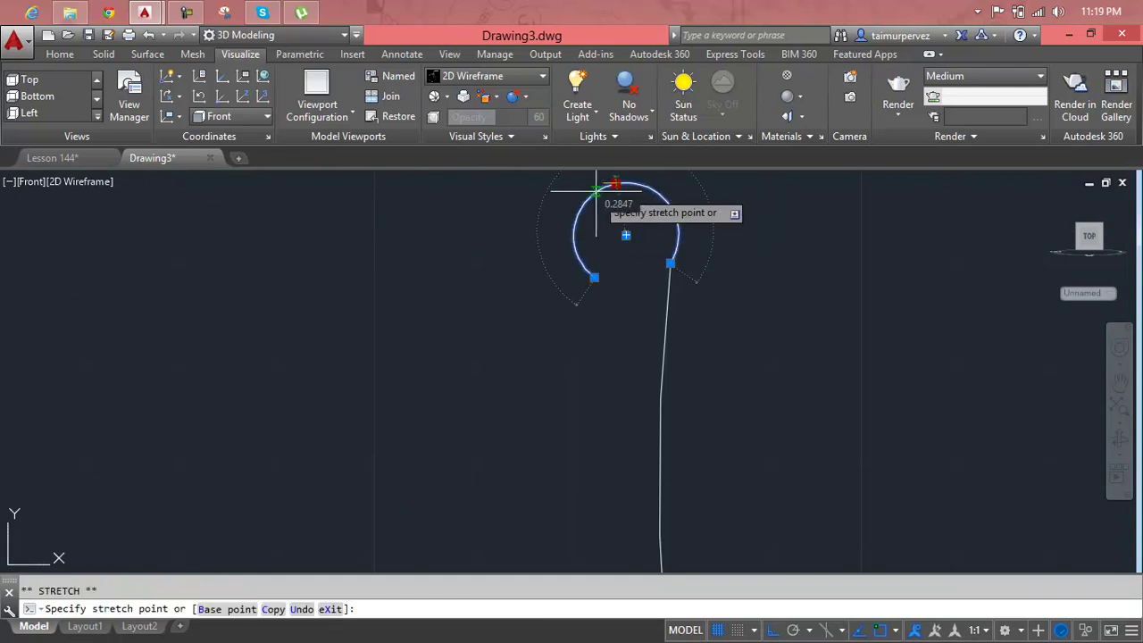
pyautogui.press('Escape')
pyautogui.click(660, 196)
pyautogui.press('Delete')
# Draw a new three-point arc from the curve's top end curling to the left
pyautogui.moveTo(681, 252); pyautogui.dragTo(652, 266, button='middle')
pyautogui.press('Return')
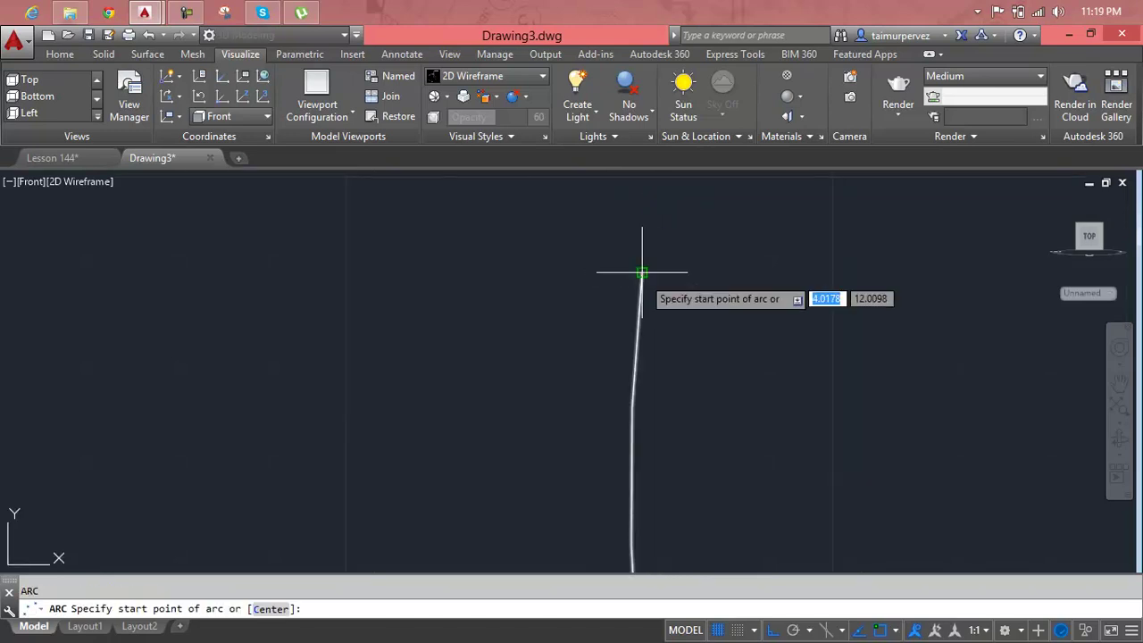
pyautogui.click(641, 272)
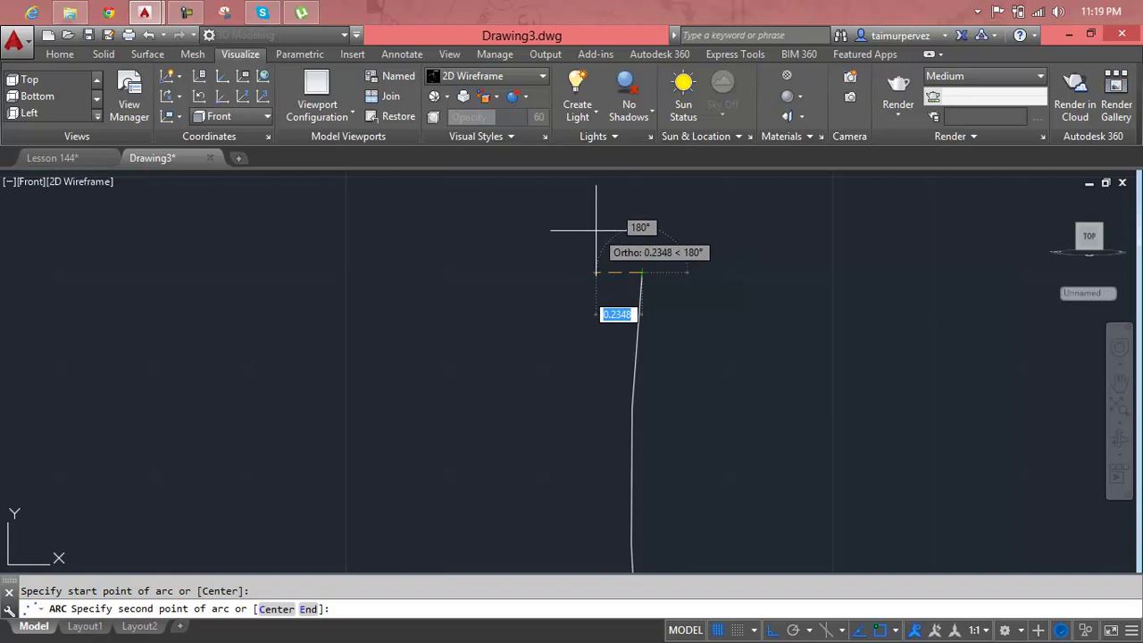
pyautogui.press('F8')
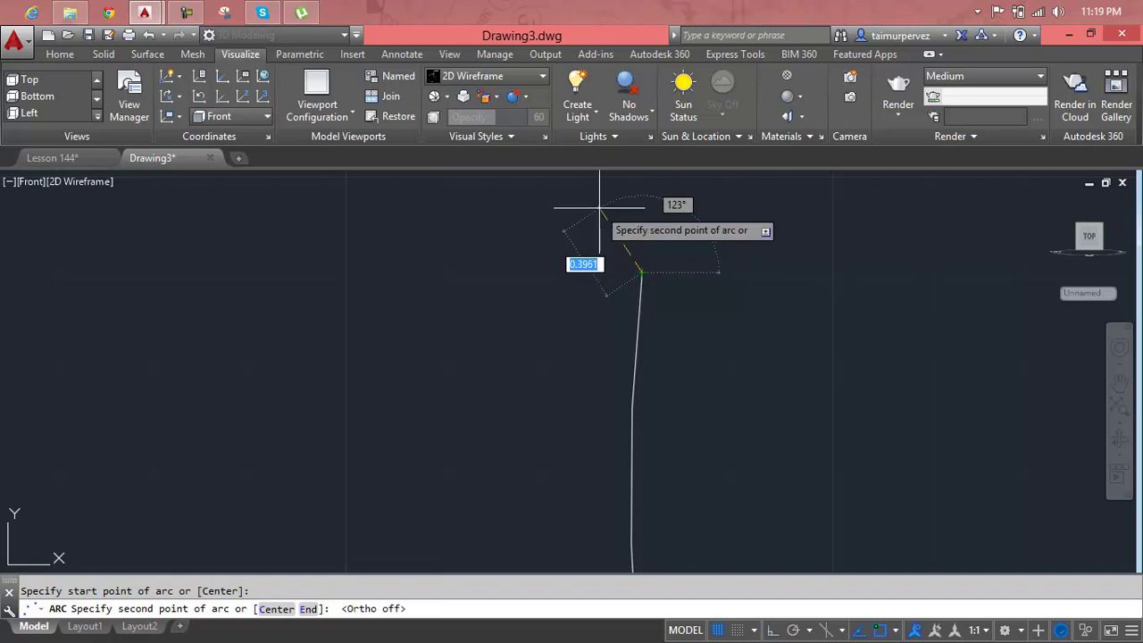
pyautogui.click(617, 230)
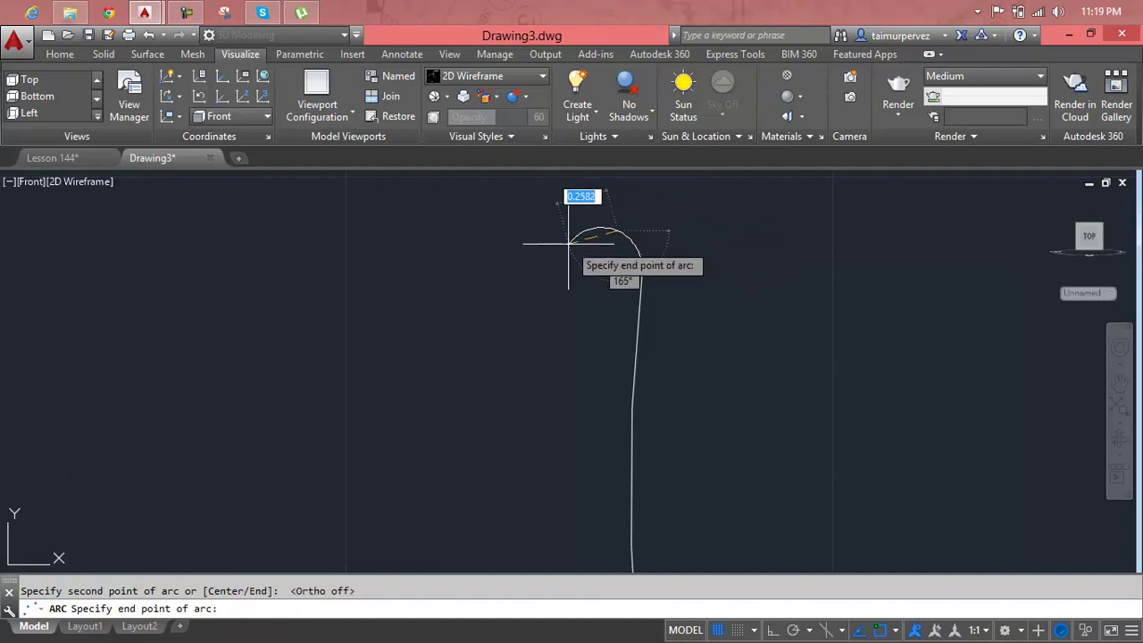
pyautogui.click(562, 248)
pyautogui.scroll(2, 583, 248)
pyautogui.scroll(-3, 582, 232)
pyautogui.scroll(3, 587, 259)
pyautogui.press('Escape')
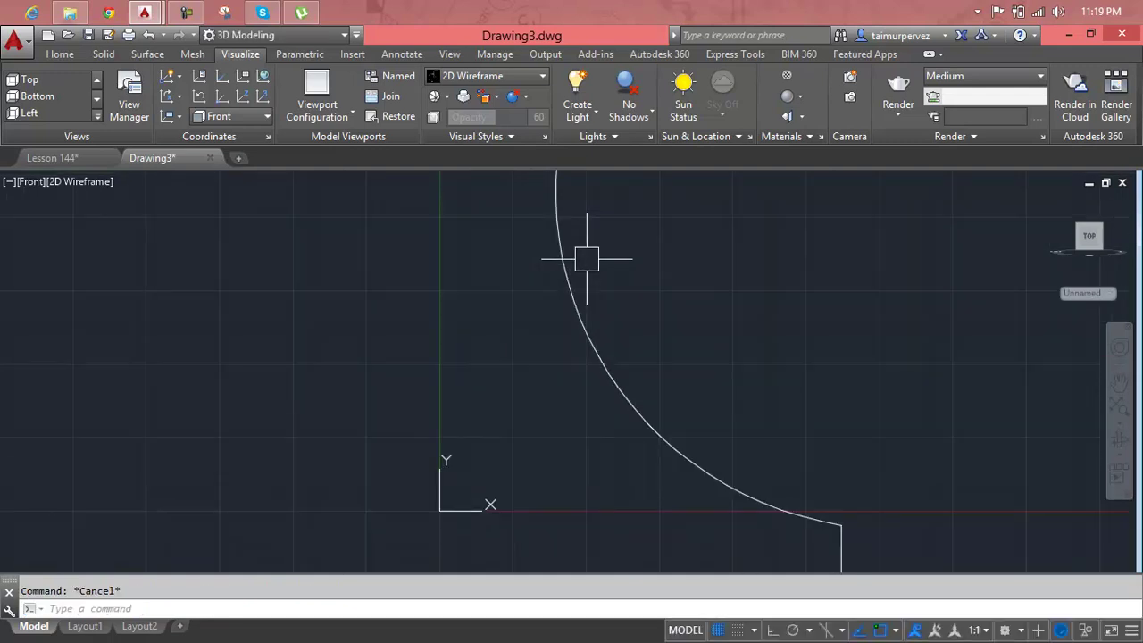
pyautogui.write('o')
pyautogui.press('Return')
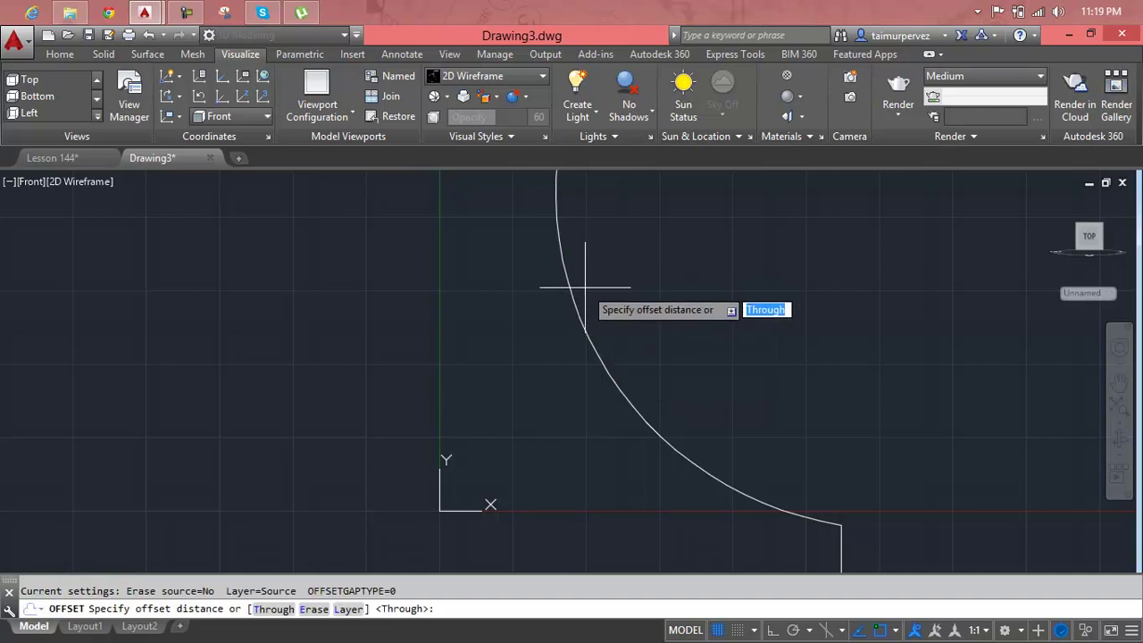
pyautogui.scroll(-1, 625, 248)
pyautogui.scroll(-1, 625, 331)
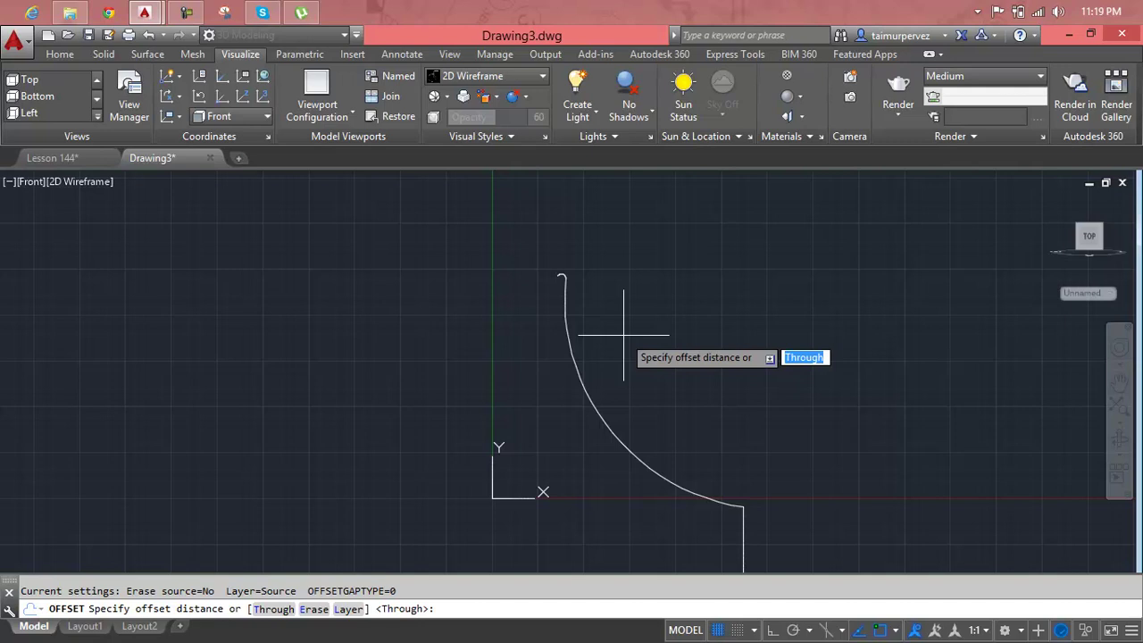
pyautogui.press('Escape')
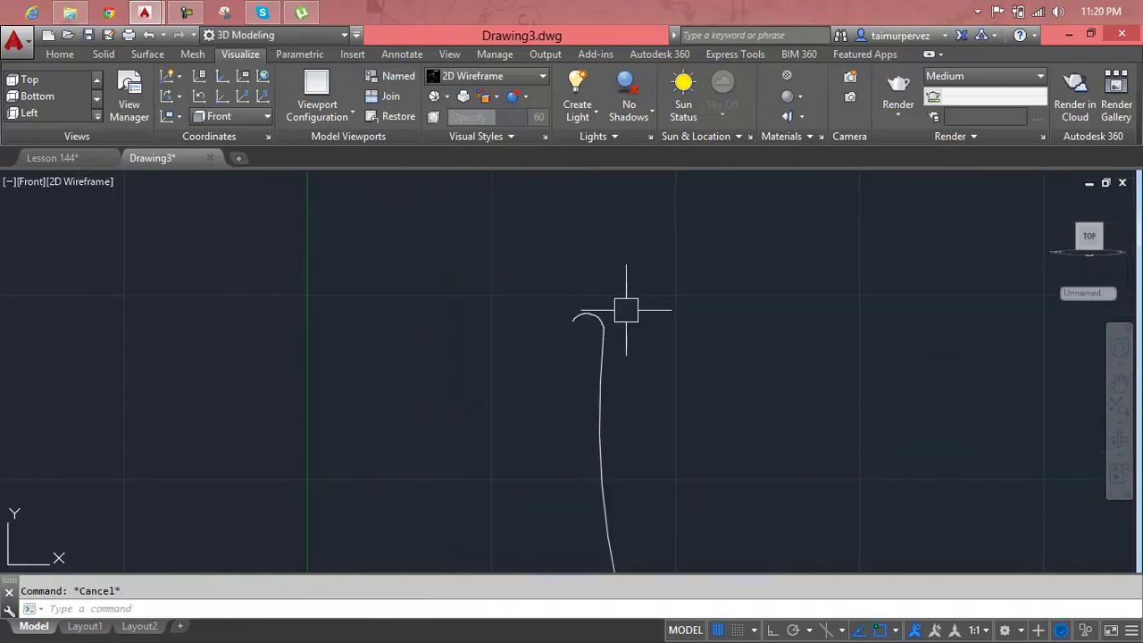
# Try reshaping the small top arc's end by its grip, then abandon the change
pyautogui.click(577, 319)
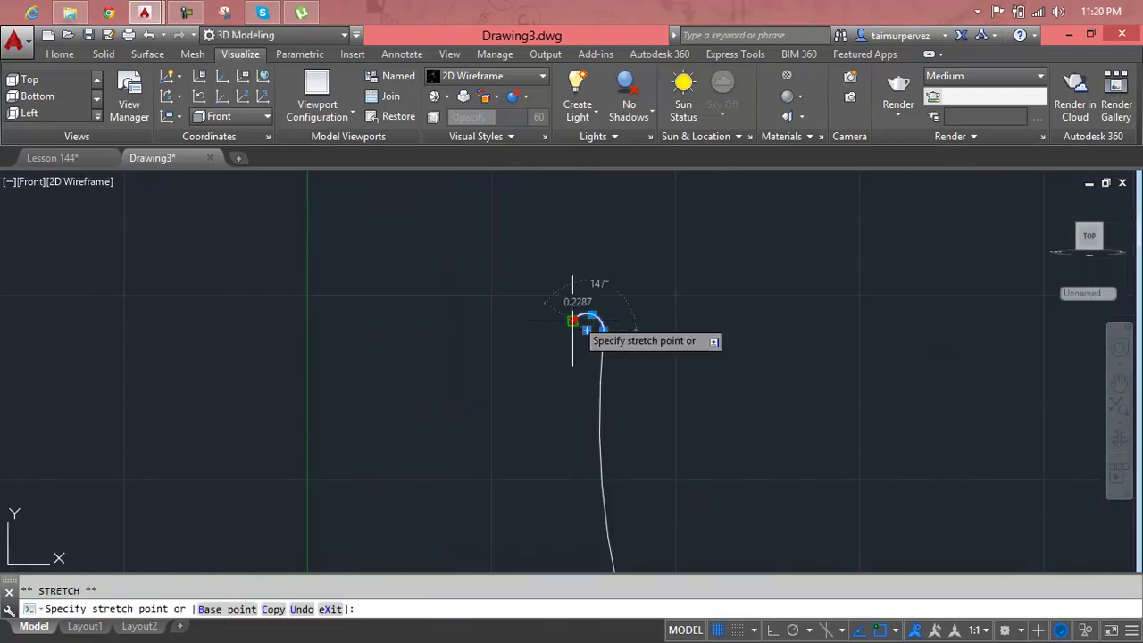
pyautogui.click(526, 297)
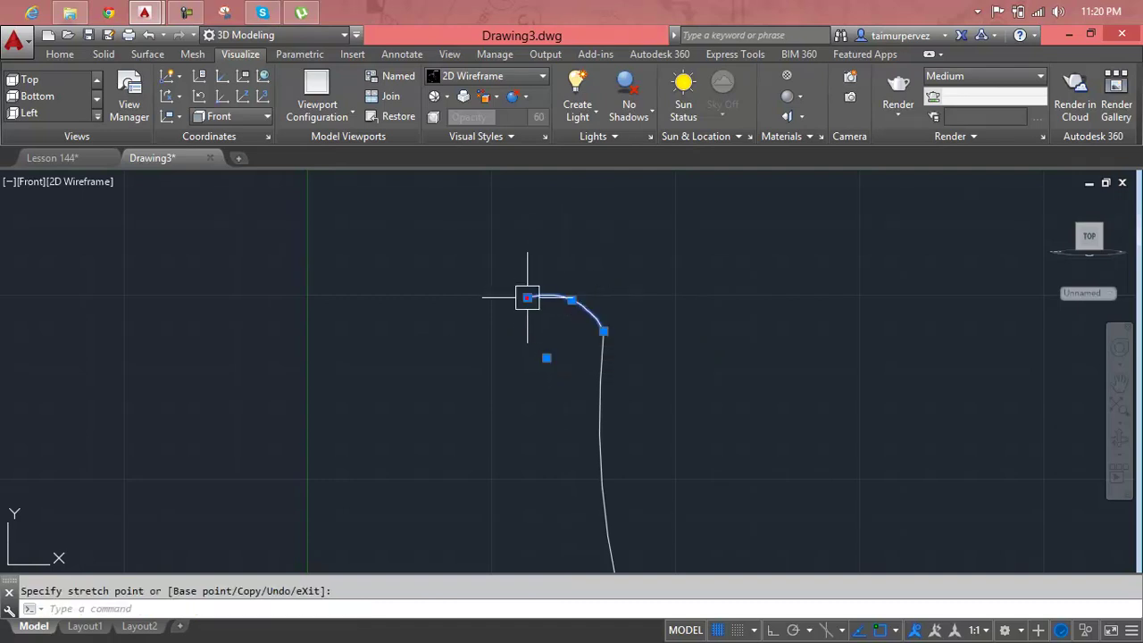
pyautogui.click(527, 298)
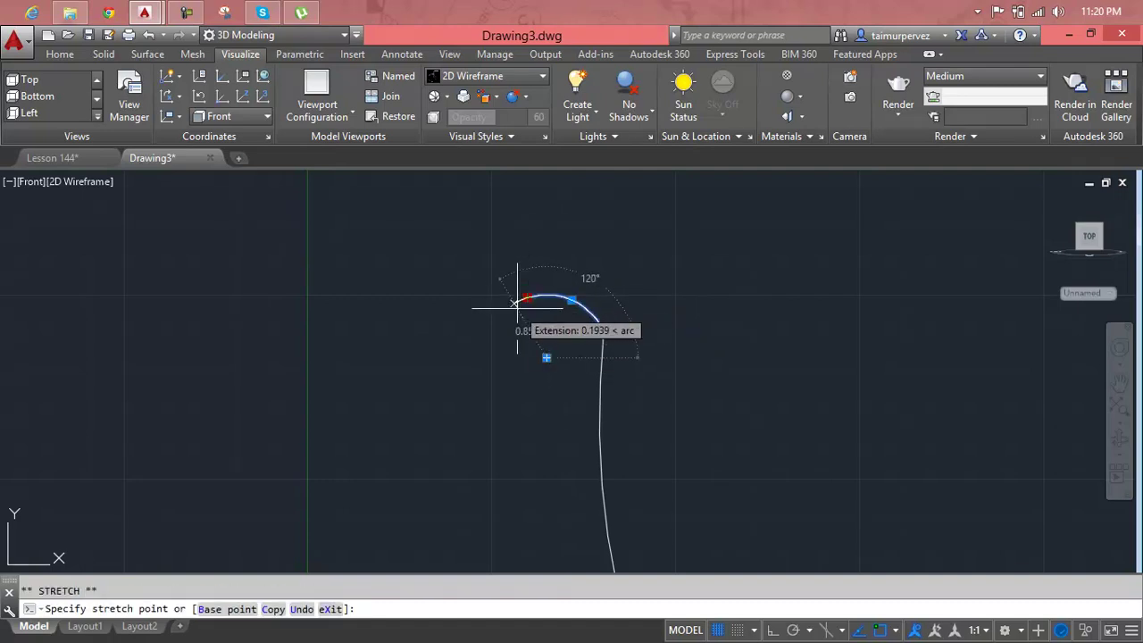
pyautogui.press('Escape')
pyautogui.scroll(2, 614, 286)
pyautogui.scroll(2, 577, 280)
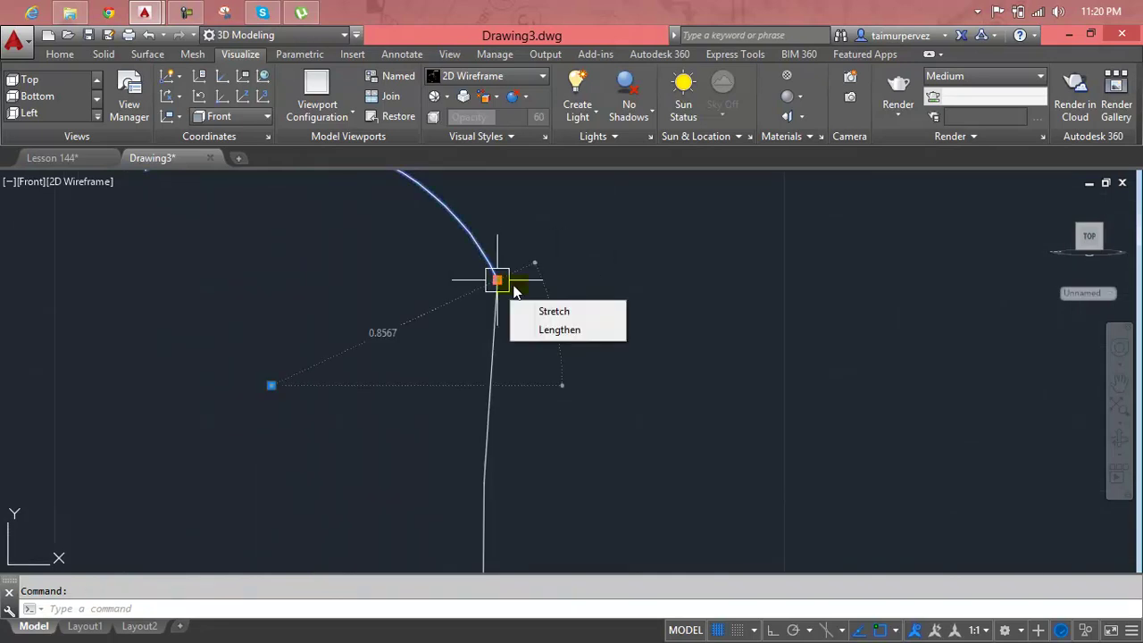
pyautogui.press('Escape')
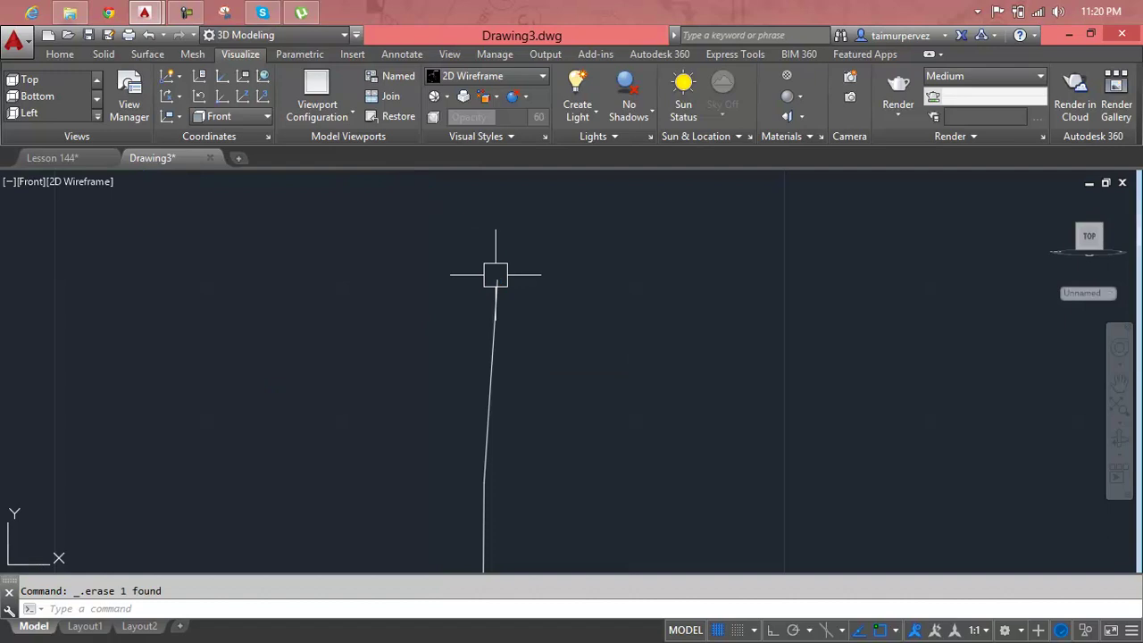
# Redraw the lip as a three-point arc curling outward from the curve's top, then start JOIN
pyautogui.write('arc')
pyautogui.press('Return')
pyautogui.click(496, 276)
pyautogui.moveTo(497, 279); pyautogui.dragTo(535, 377, button='middle')
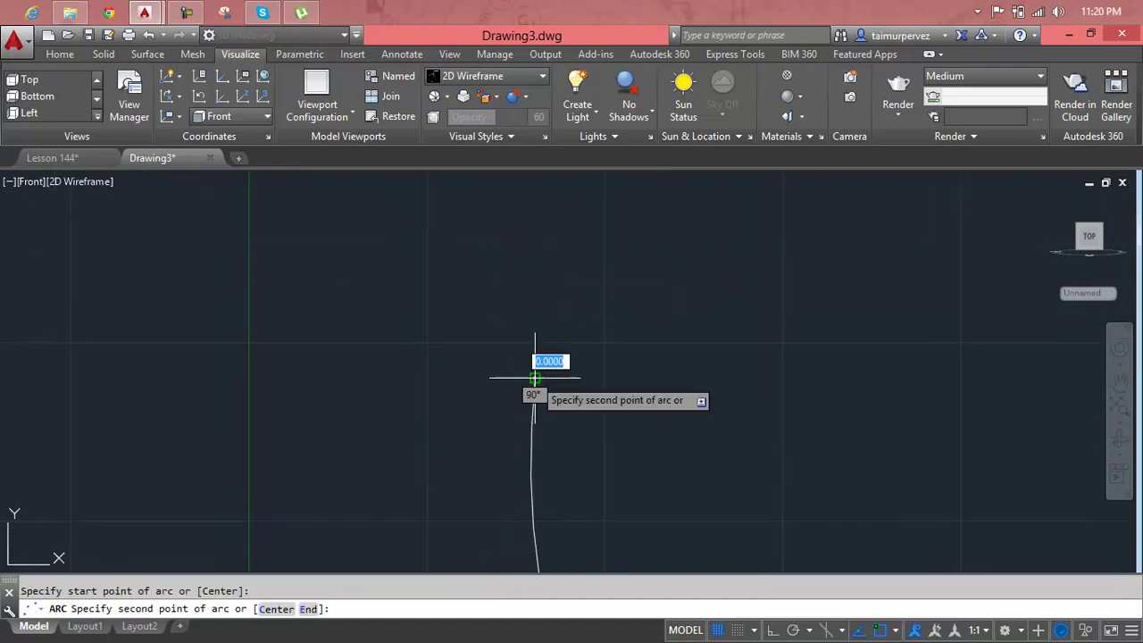
pyautogui.click(474, 284)
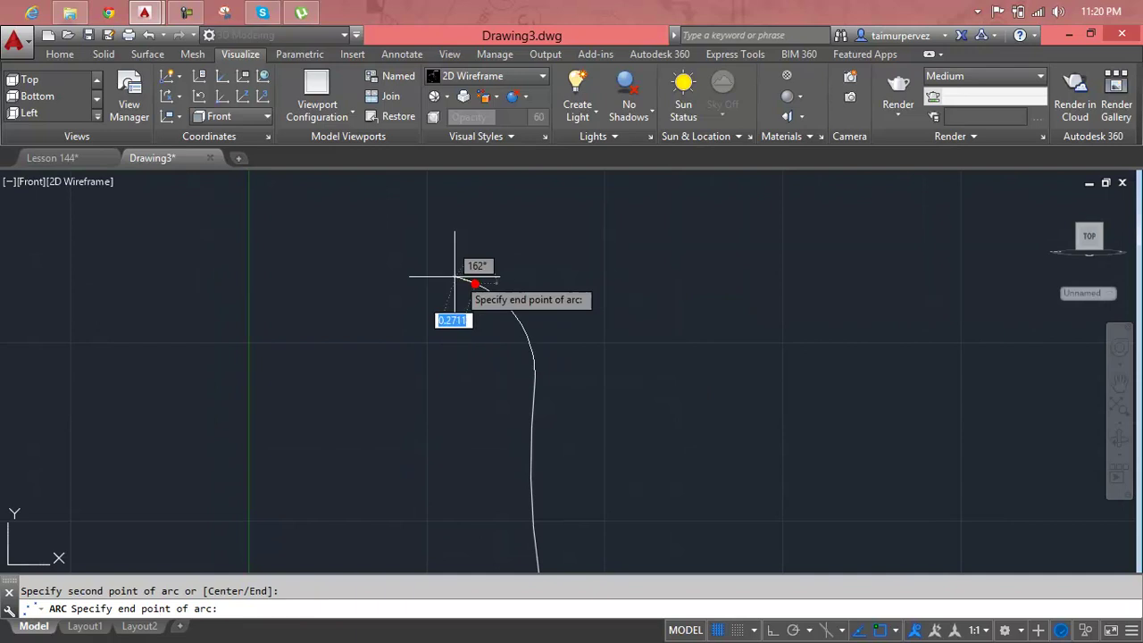
pyautogui.click(387, 273)
pyautogui.scroll(-1, 387, 273)
pyautogui.moveTo(387, 273); pyautogui.dragTo(589, 292, button='middle')
pyautogui.press('Escape')
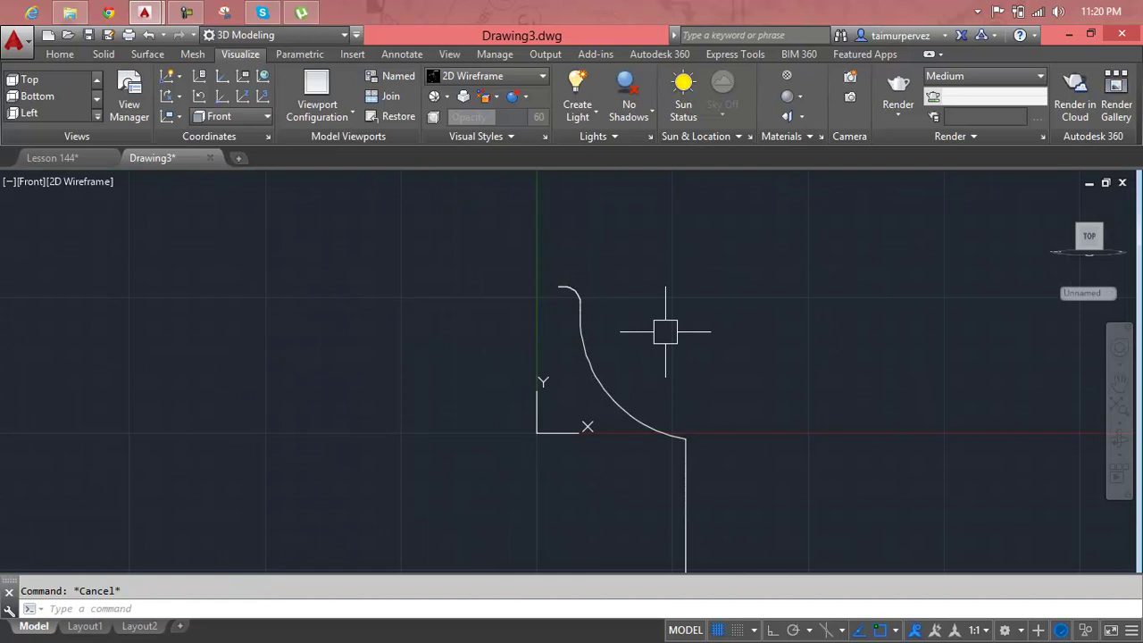
pyautogui.write('join')
pyautogui.press('Return')
# Join the large curve and the small top arc into one polyline
pyautogui.click(596, 379)
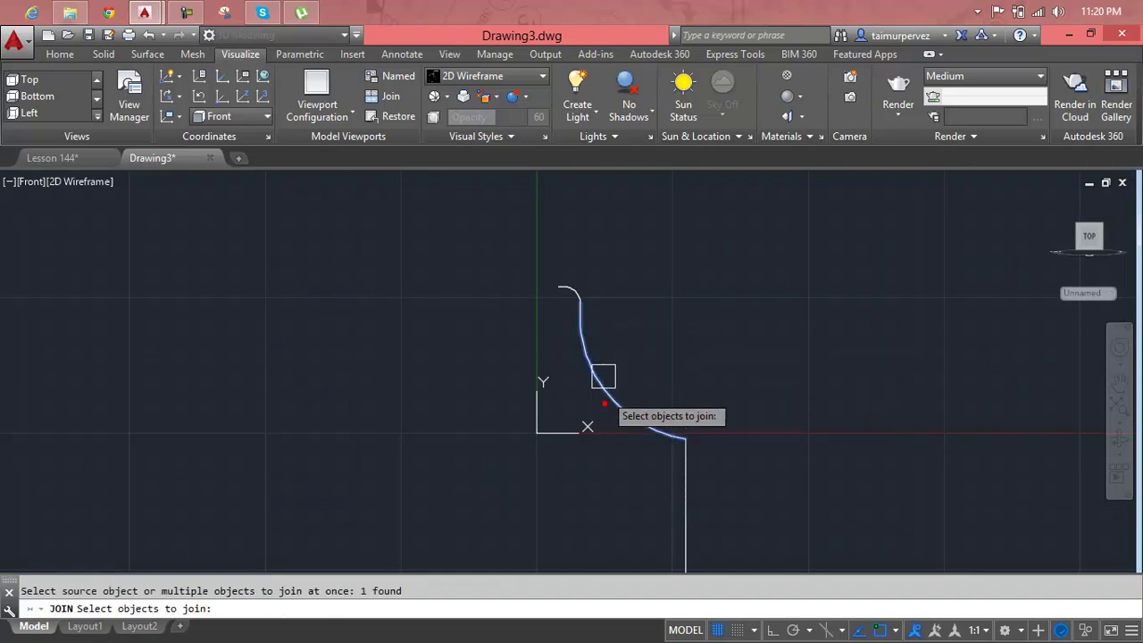
pyautogui.click(576, 287)
pyautogui.press('Return')
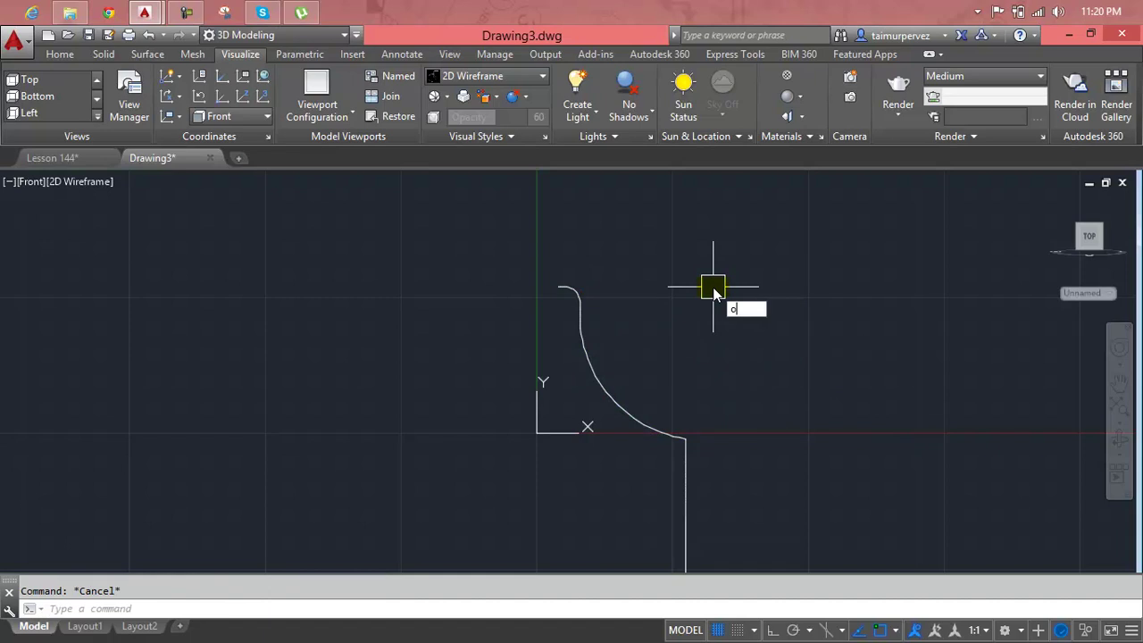
# Make a parallel offset copy of the joined profile at distance 0.4, just below it
pyautogui.press('Return')
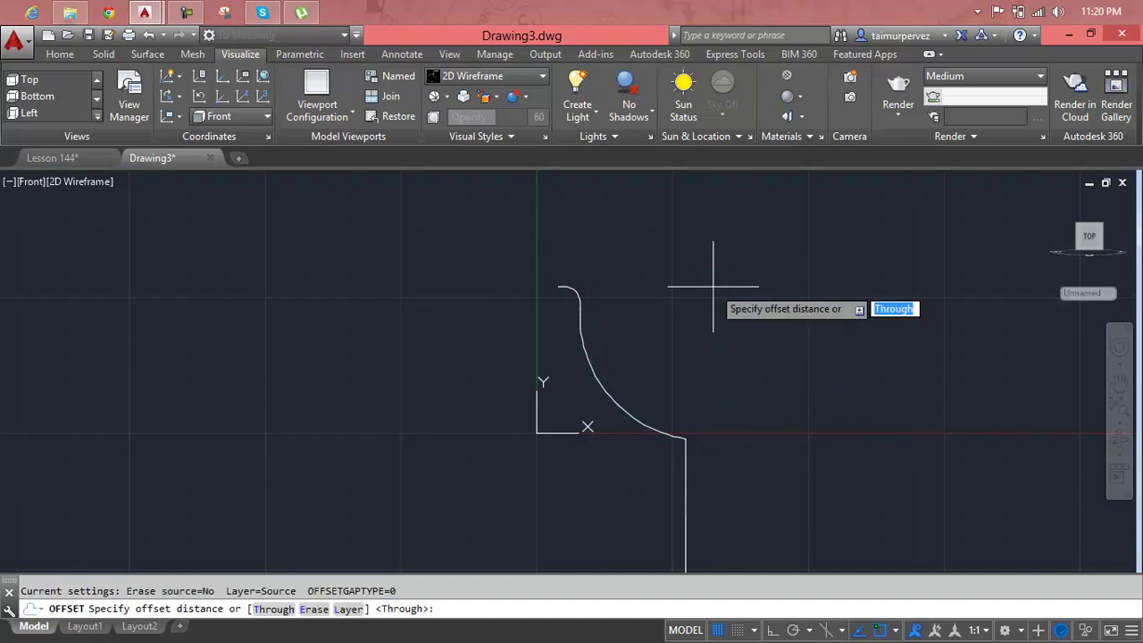
pyautogui.press('Return')
pyautogui.click(611, 392)
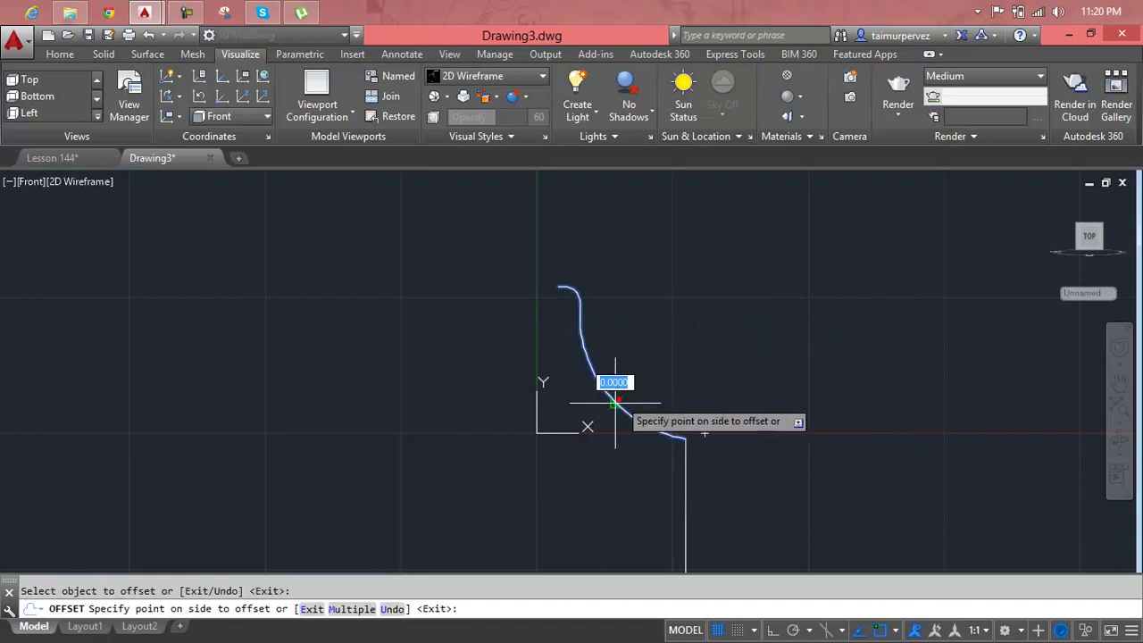
pyautogui.press('Escape')
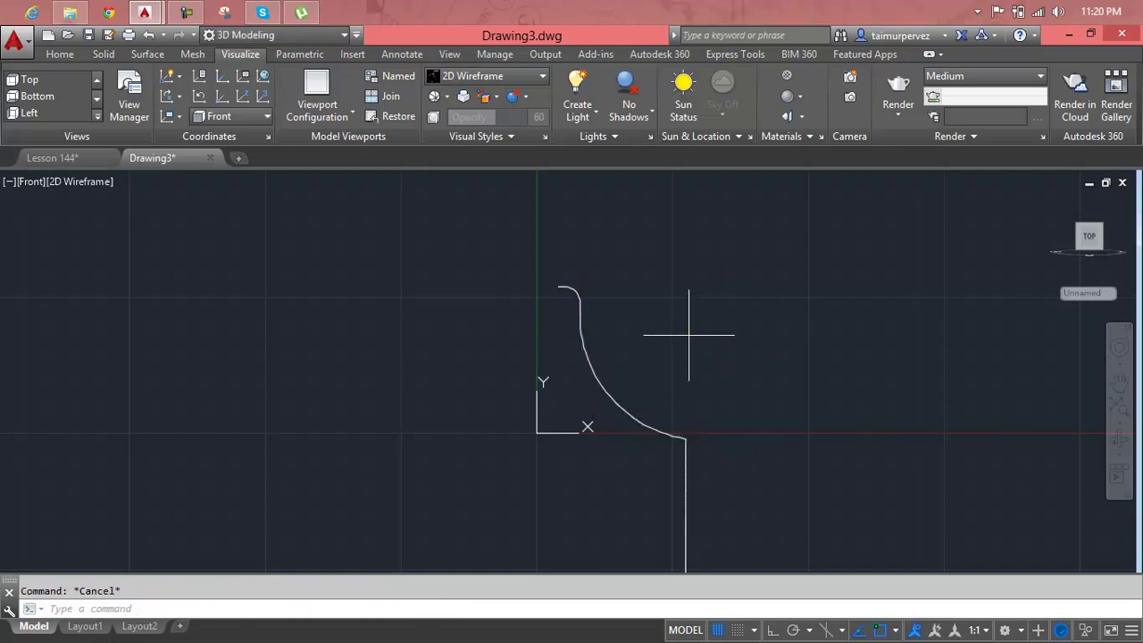
pyautogui.press('Return')
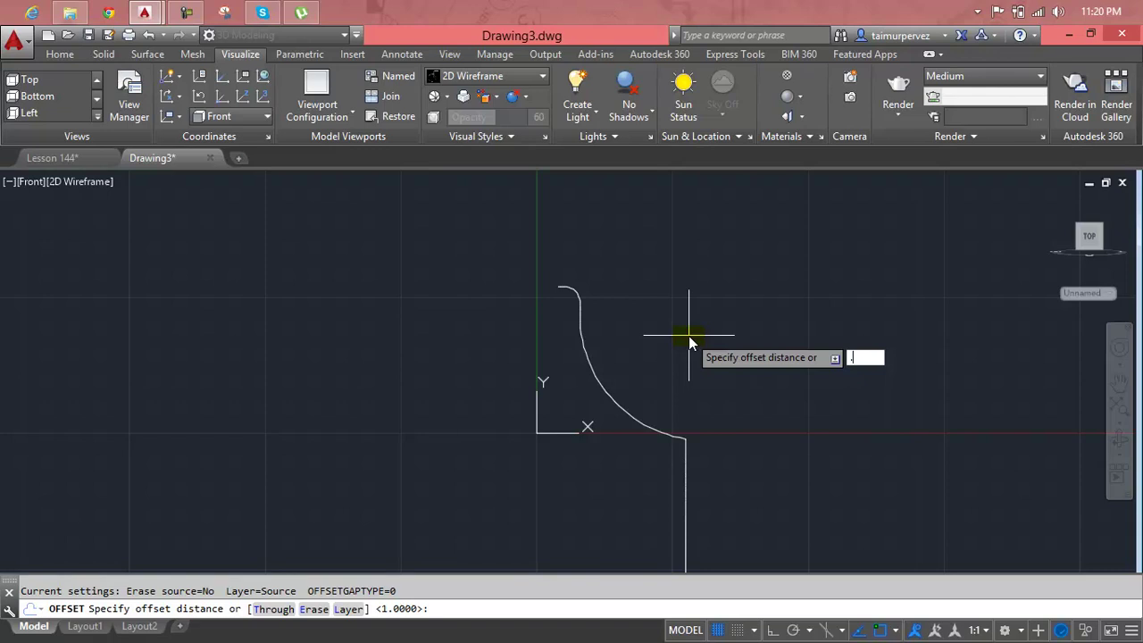
pyautogui.write('4')
pyautogui.press('Return')
pyautogui.click(611, 399)
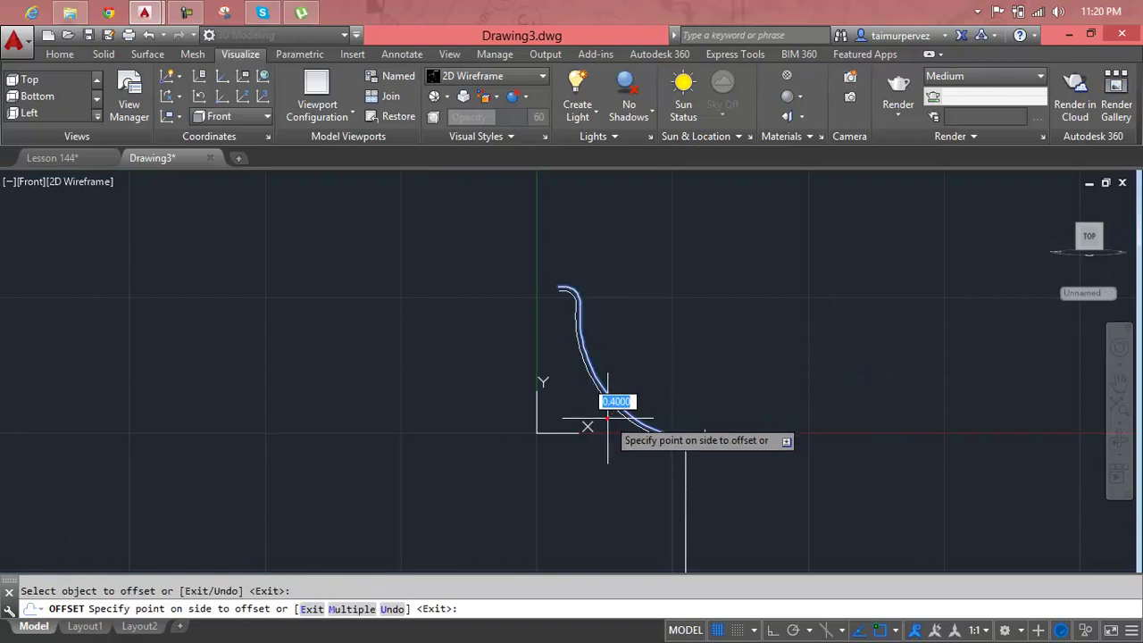
pyautogui.click(611, 420)
pyautogui.scroll(2, 688, 462)
pyautogui.scroll(-2, 689, 457)
pyautogui.moveTo(709, 384); pyautogui.dragTo(747, 334, button='middle')
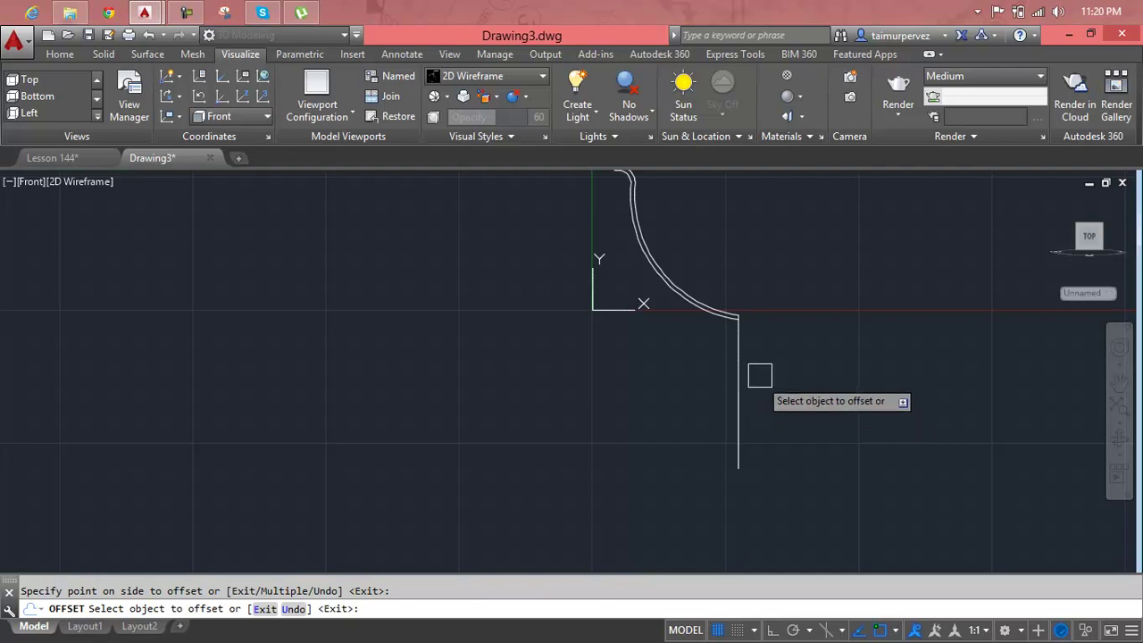
pyautogui.scroll(2, 752, 321)
# Draw a vertical line straight down from the offset curve's lower end, with Ortho on
pyautogui.scroll(3, 750, 317)
pyautogui.press('Escape')
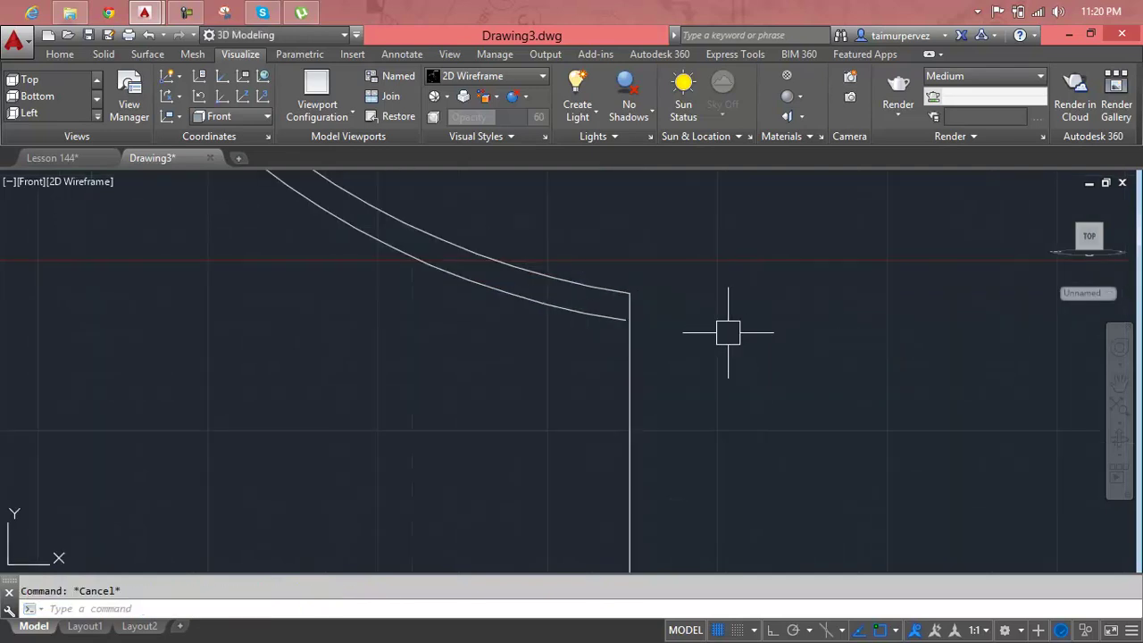
pyautogui.write('l')
pyautogui.press('Return')
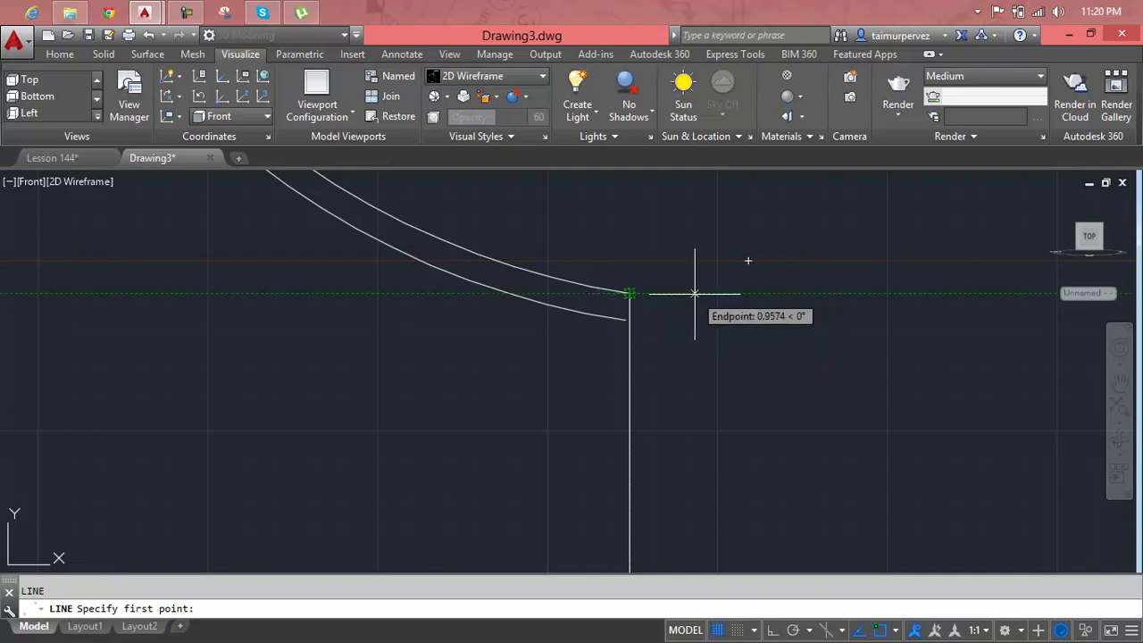
pyautogui.click(676, 293)
pyautogui.scroll(-3, 687, 482)
pyautogui.moveTo(688, 482); pyautogui.dragTo(689, 292, button='middle')
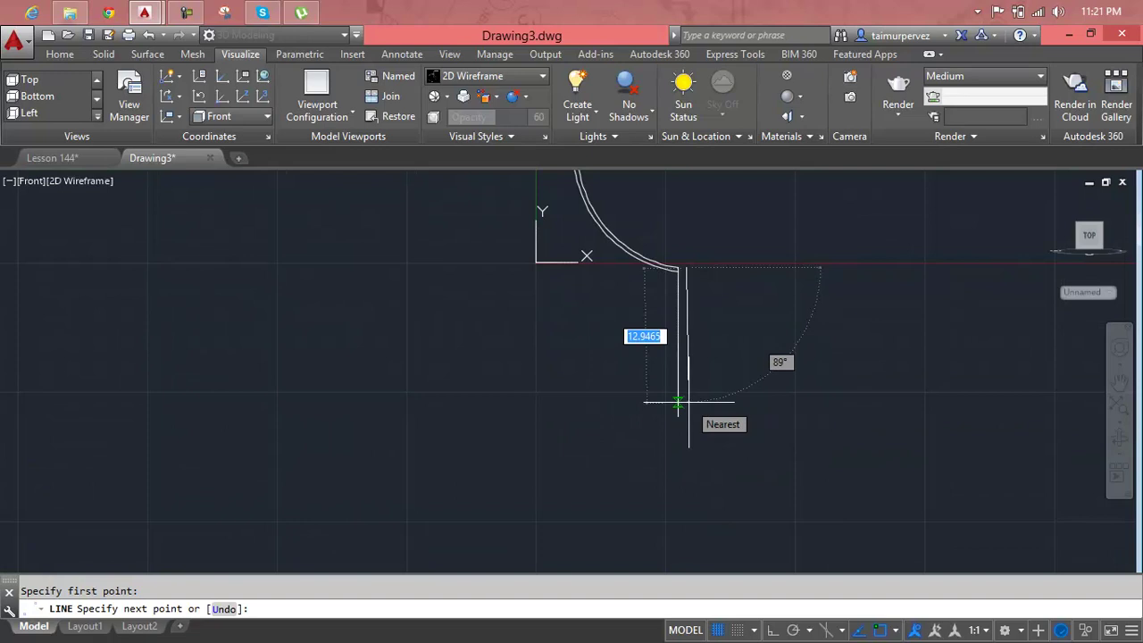
pyautogui.press('F8')
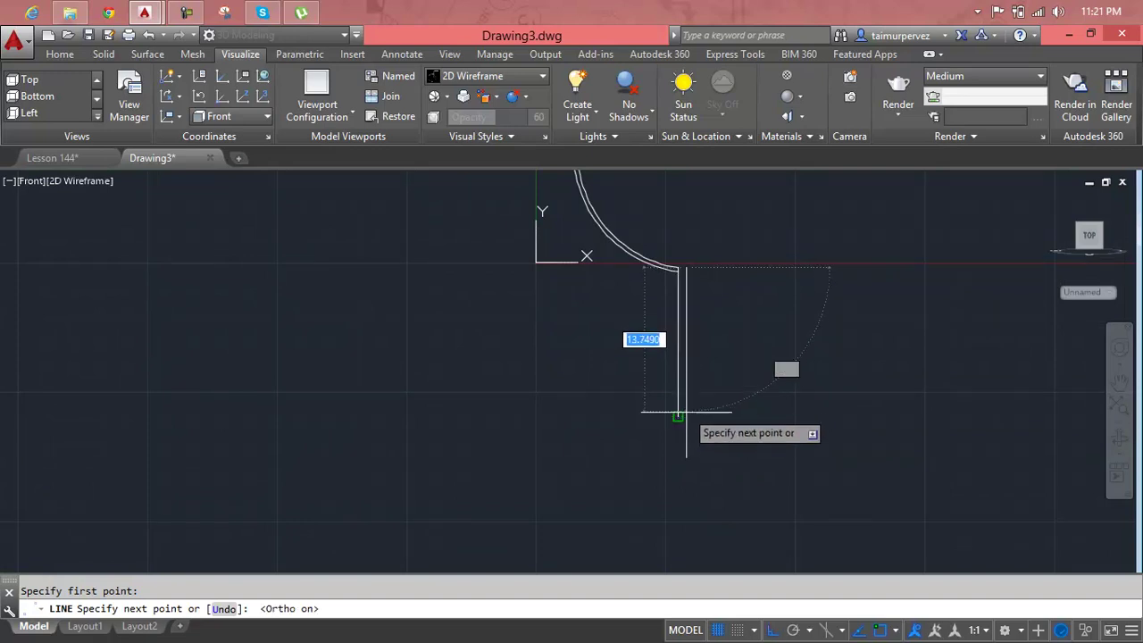
pyautogui.click(686, 462)
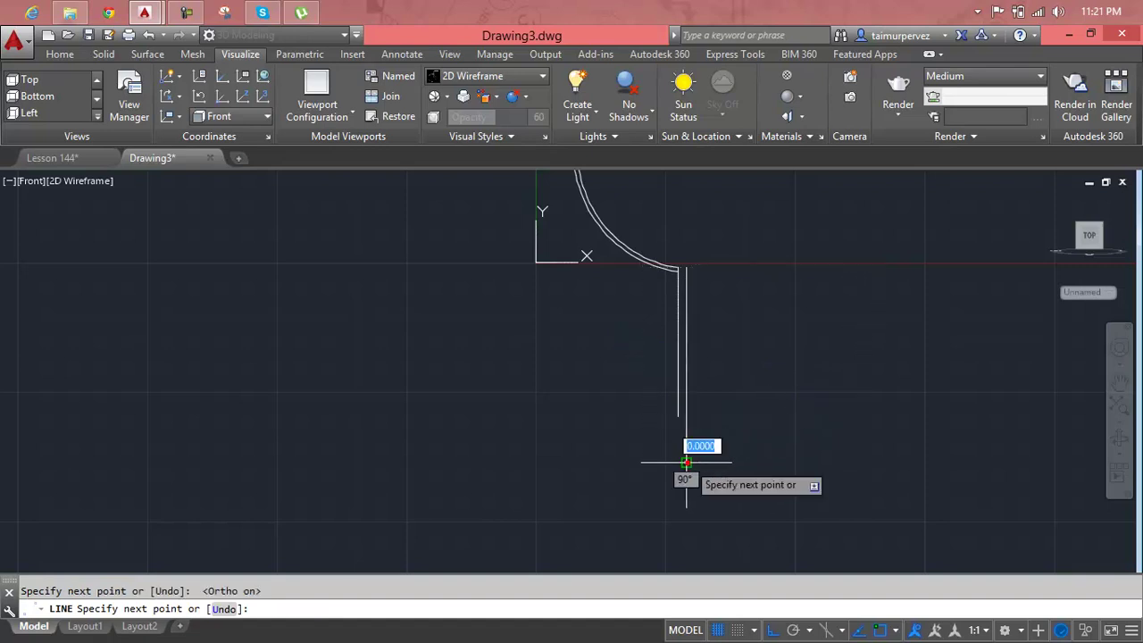
pyautogui.press('Escape')
# Zoom in and select the lower arc, then clear the selection
pyautogui.scroll(3, 680, 281)
pyautogui.scroll(2, 669, 313)
pyautogui.scroll(2, 607, 417)
pyautogui.click(616, 412)
pyautogui.press('Escape')
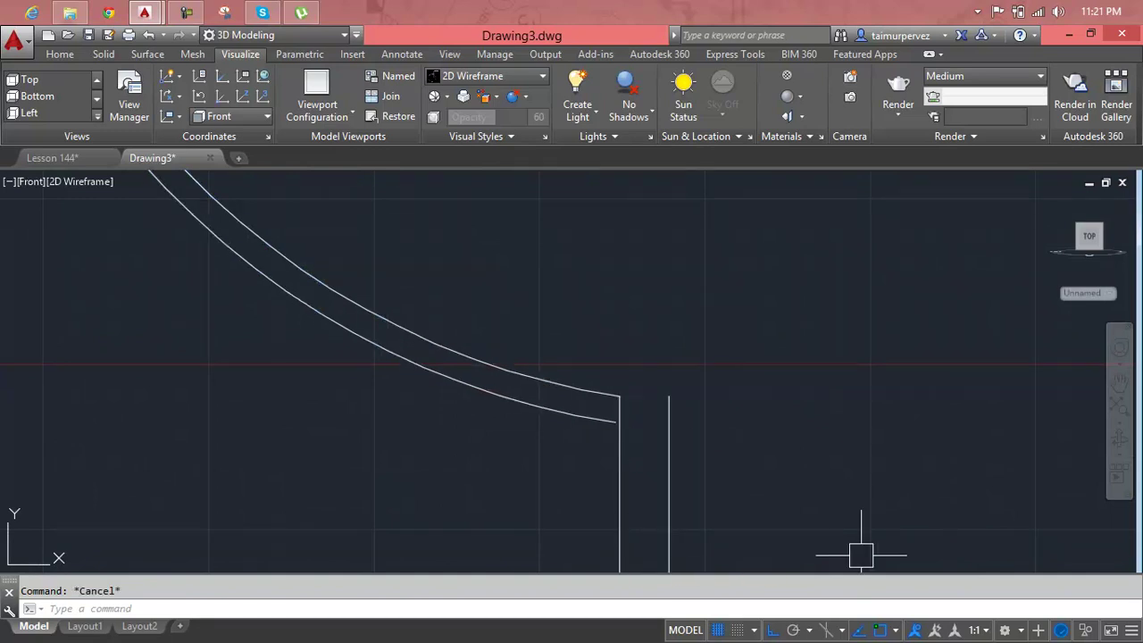
# Fillet the first vertical stem line to its arc with radius 0.2
pyautogui.write('f')
pyautogui.press('Return')
pyautogui.press('Return')
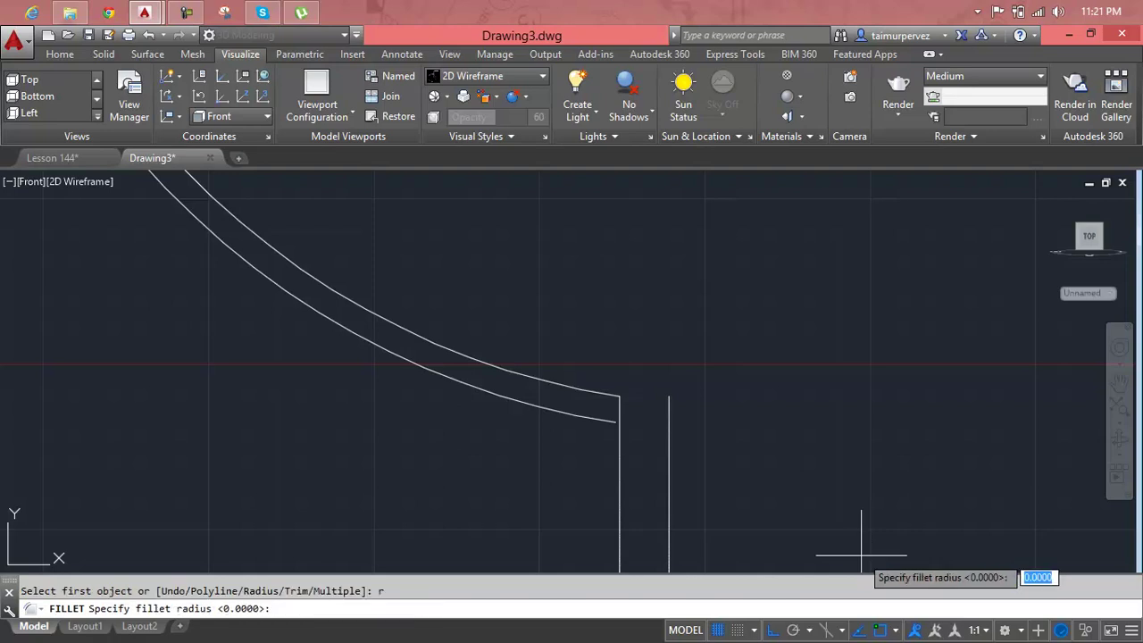
pyautogui.write('.2')
pyautogui.press('Return')
pyautogui.click(621, 436)
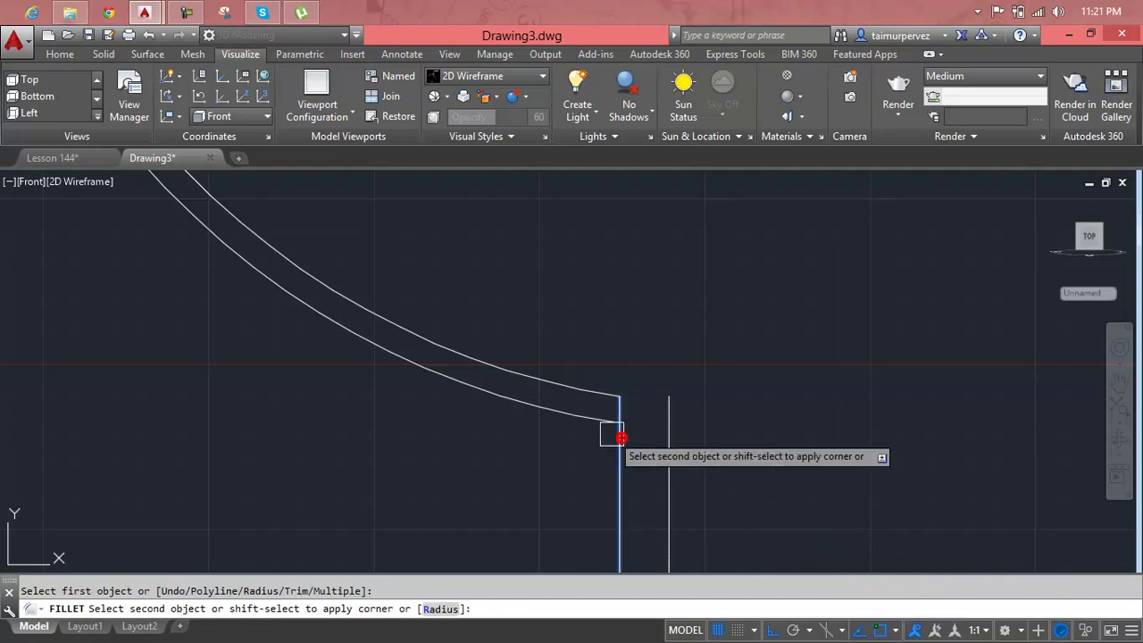
pyautogui.click(580, 413)
pyautogui.scroll(-3, 658, 414)
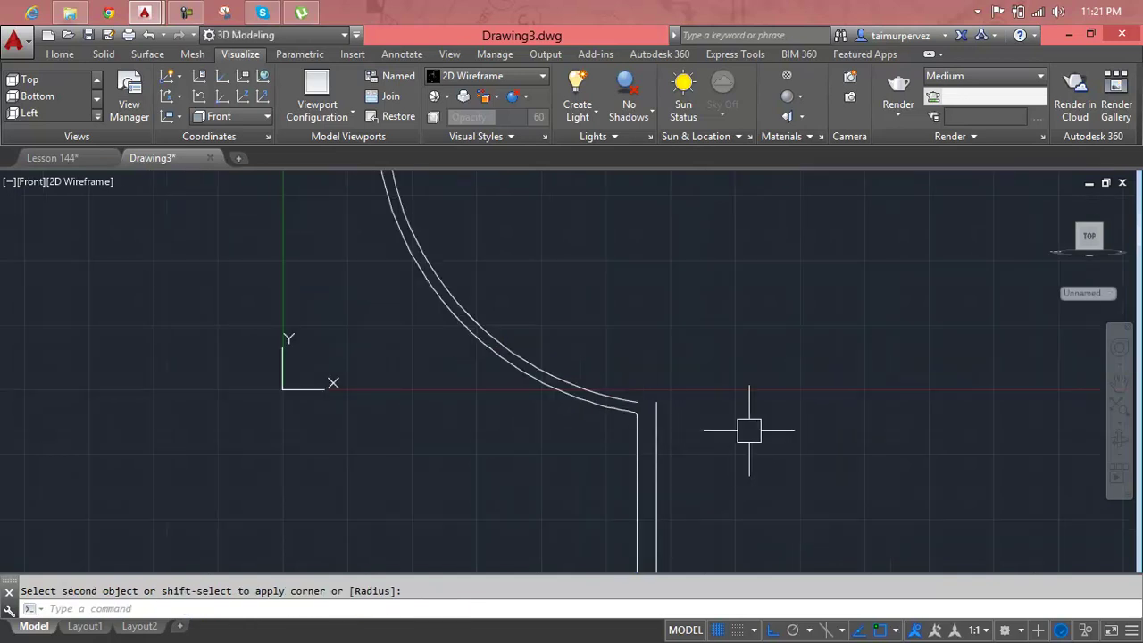
# Fillet the right vertical line to its arc with the same 0.2 radius
pyautogui.press('Return')
pyautogui.click(661, 448)
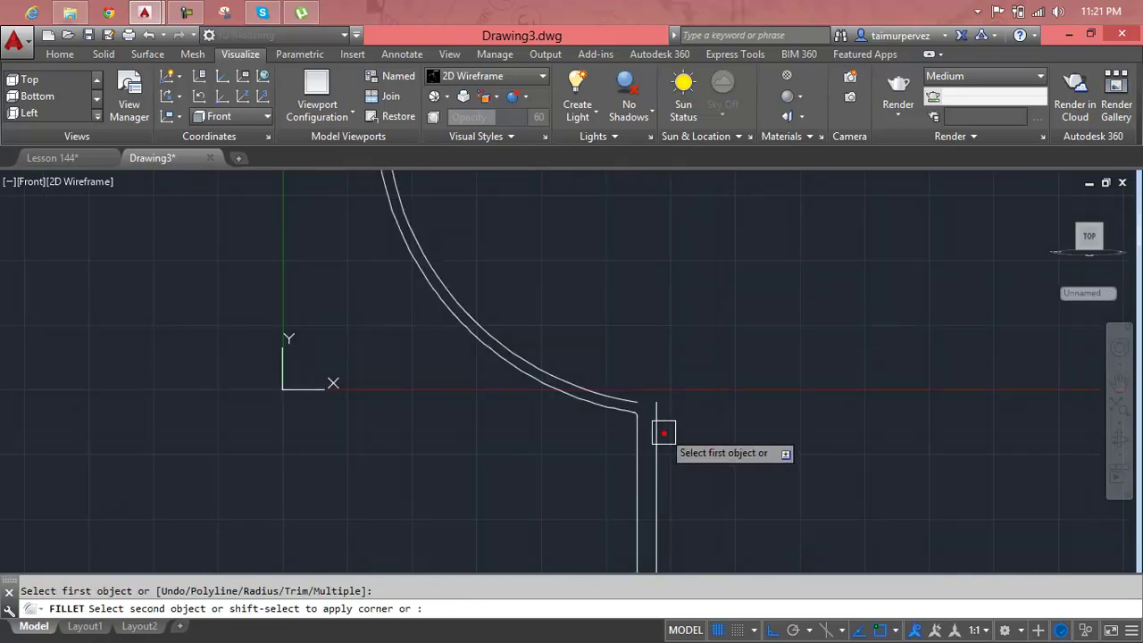
pyautogui.click(636, 396)
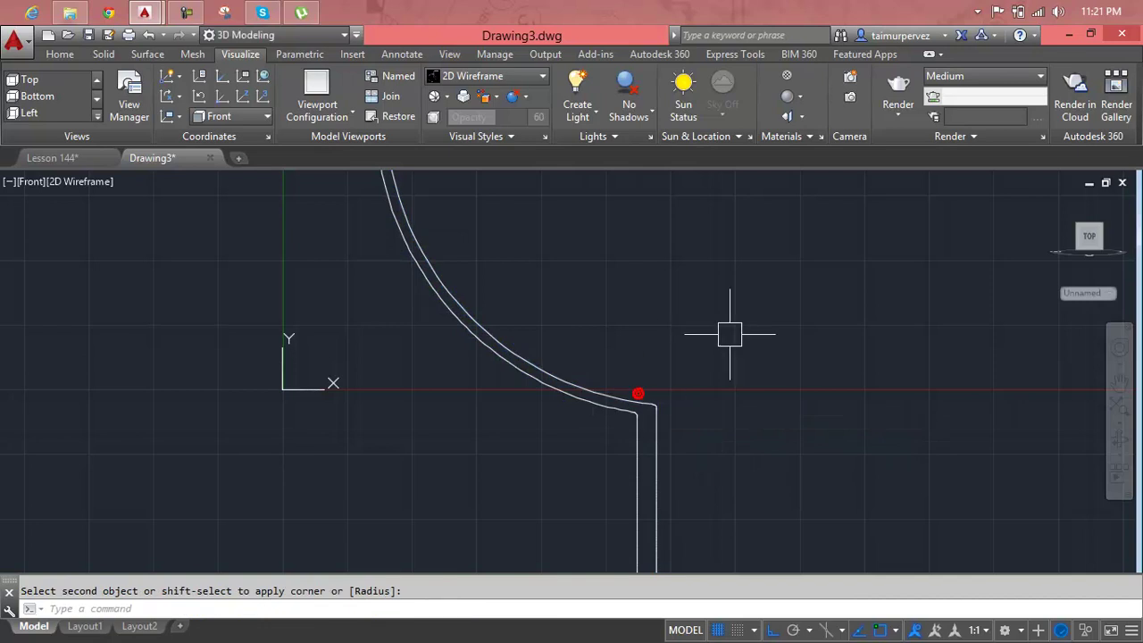
pyautogui.scroll(-2, 755, 395)
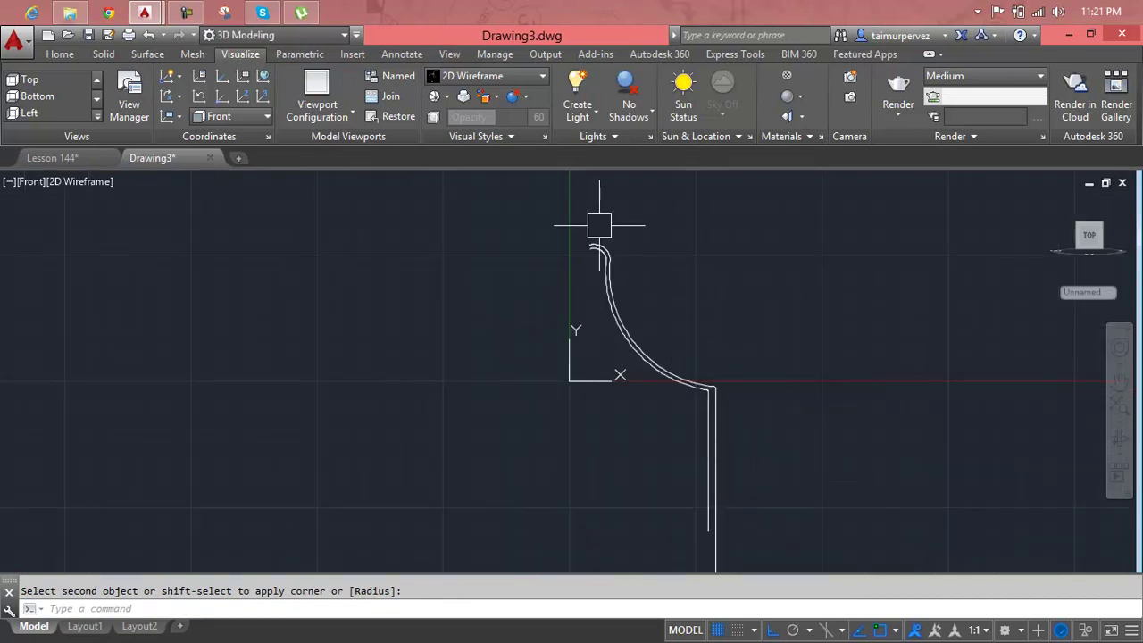
pyautogui.scroll(2, 596, 250)
pyautogui.scroll(1, 584, 268)
pyautogui.press('Escape')
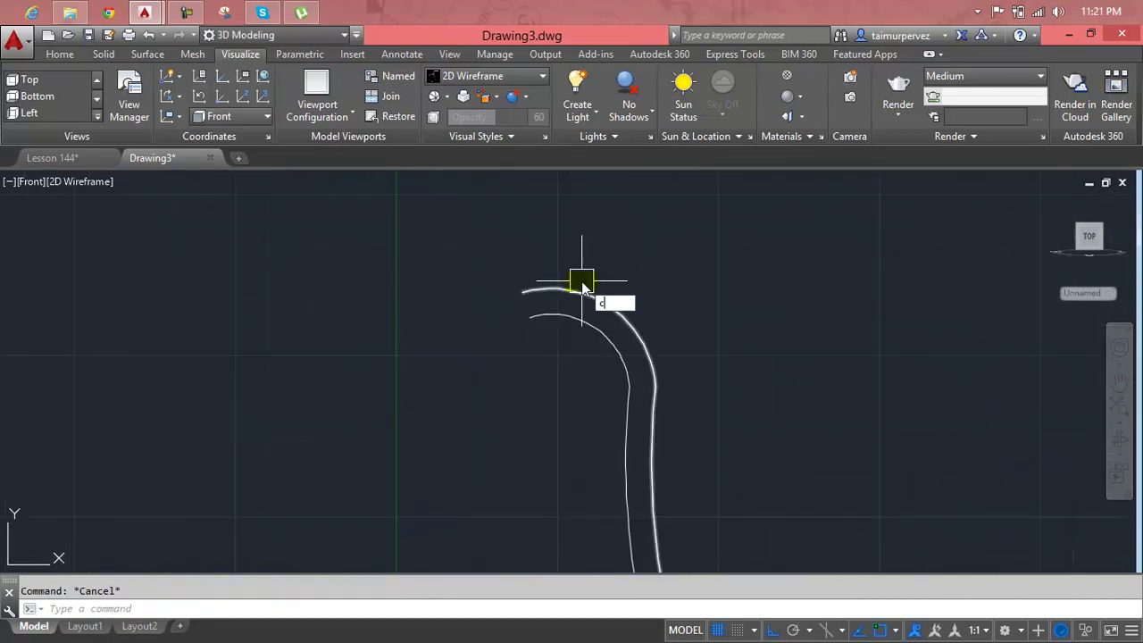
# Draw a 2-point circle spanning the tips of the two curves
pyautogui.press('Return')
pyautogui.write('2p')
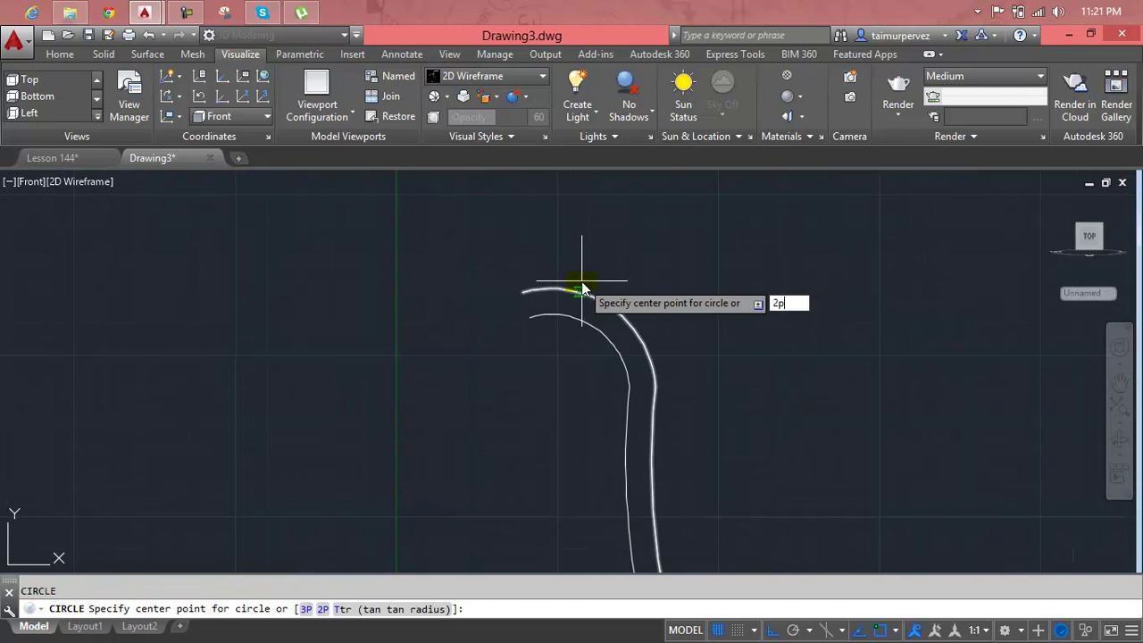
pyautogui.press('Return')
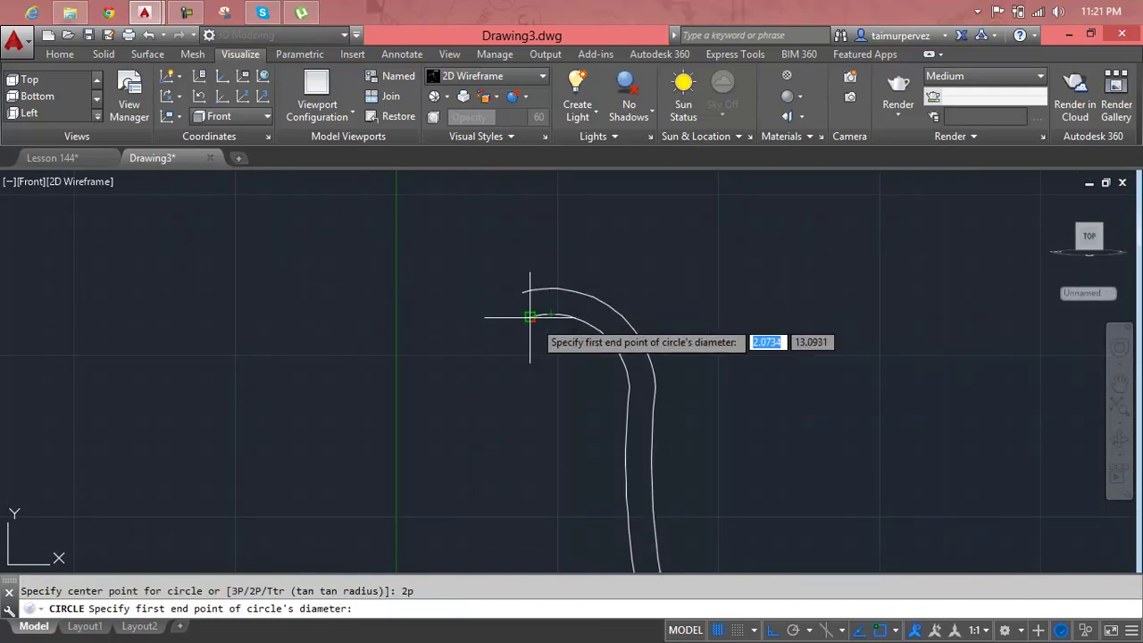
pyautogui.click(532, 317)
pyautogui.click(527, 291)
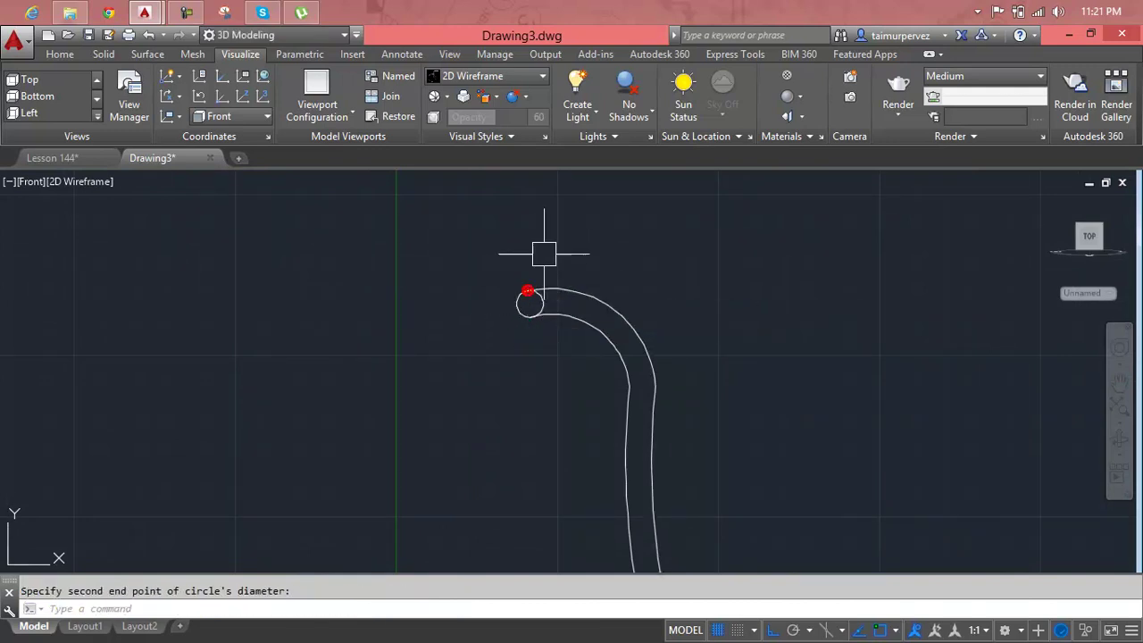
pyautogui.press('Escape')
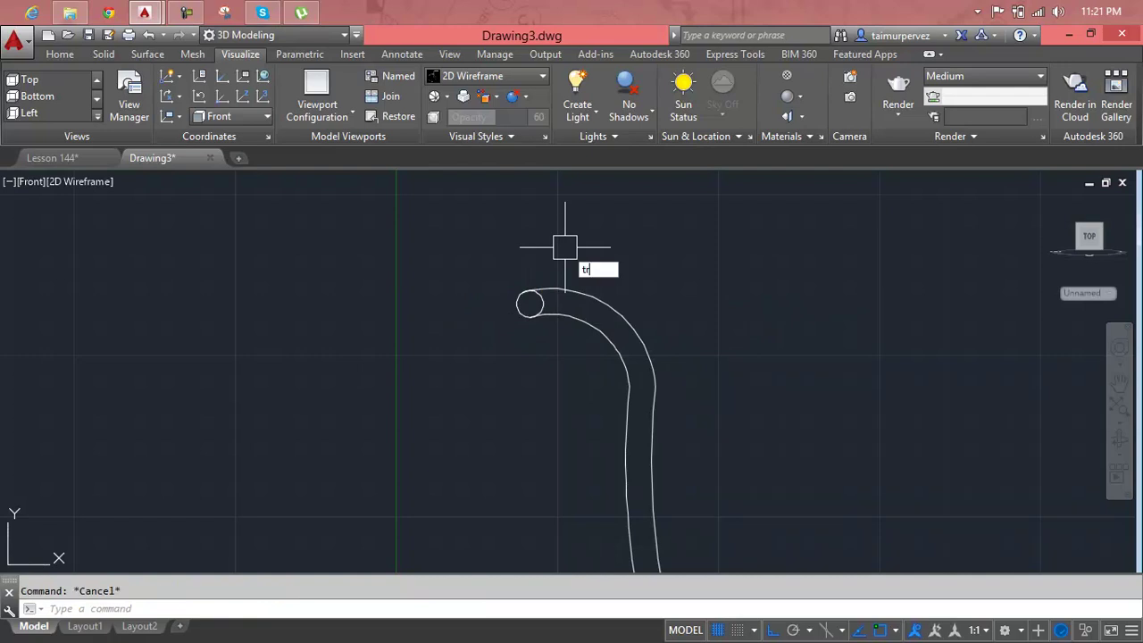
# Trim away the circle's inner half to leave a rounded cap
pyautogui.write('r')
pyautogui.press('Return')
pyautogui.press('Return')
pyautogui.click(543, 303)
pyautogui.scroll(-2, 625, 340)
pyautogui.scroll(-2, 866, 395)
pyautogui.moveTo(867, 395); pyautogui.dragTo(595, 192, button='middle')
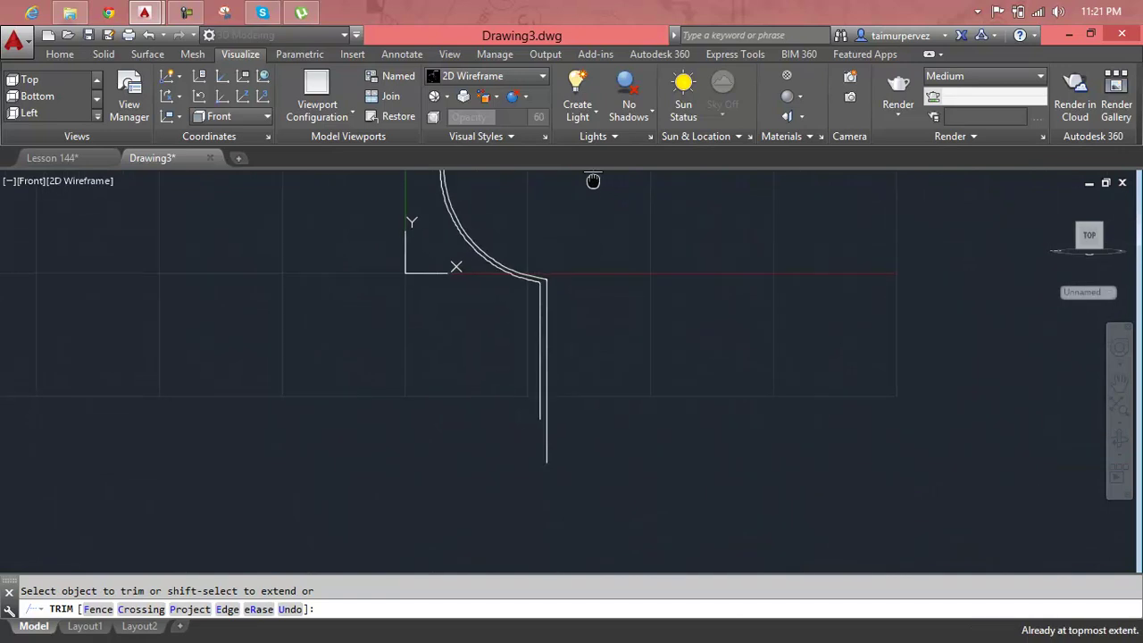
pyautogui.scroll(2, 543, 303)
pyautogui.press('Escape')
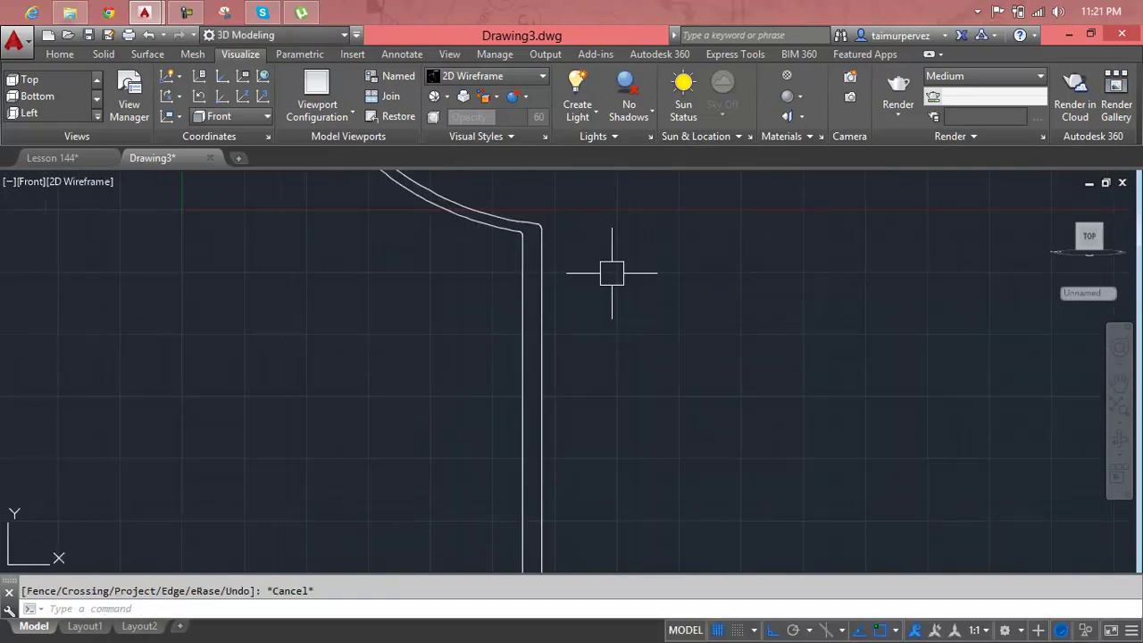
# Explode the joined outline into separate segments with X
pyautogui.scroll(-2, 633, 288)
pyautogui.moveTo(633, 288); pyautogui.dragTo(780, 400, button='middle')
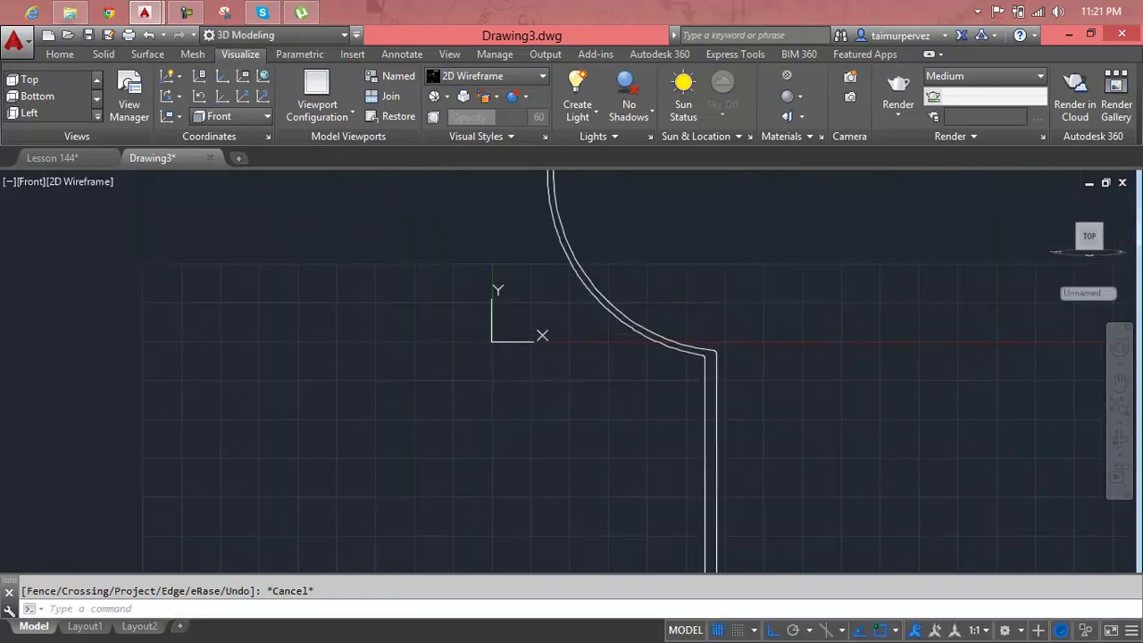
pyautogui.press('Escape')
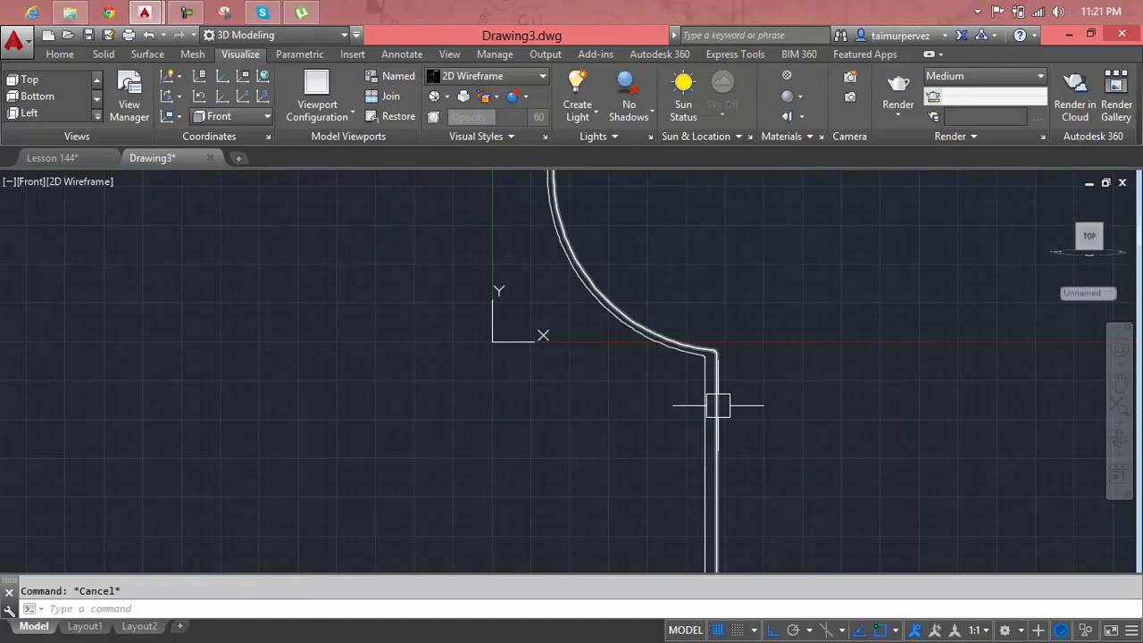
pyautogui.click(723, 389)
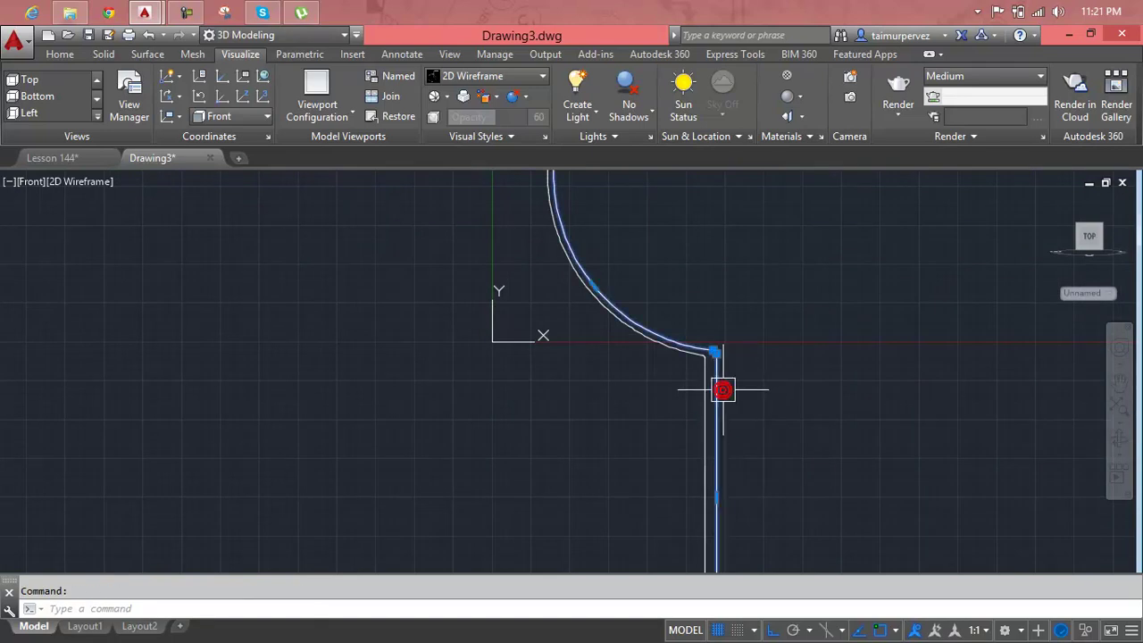
pyautogui.write('x')
pyautogui.press('Return')
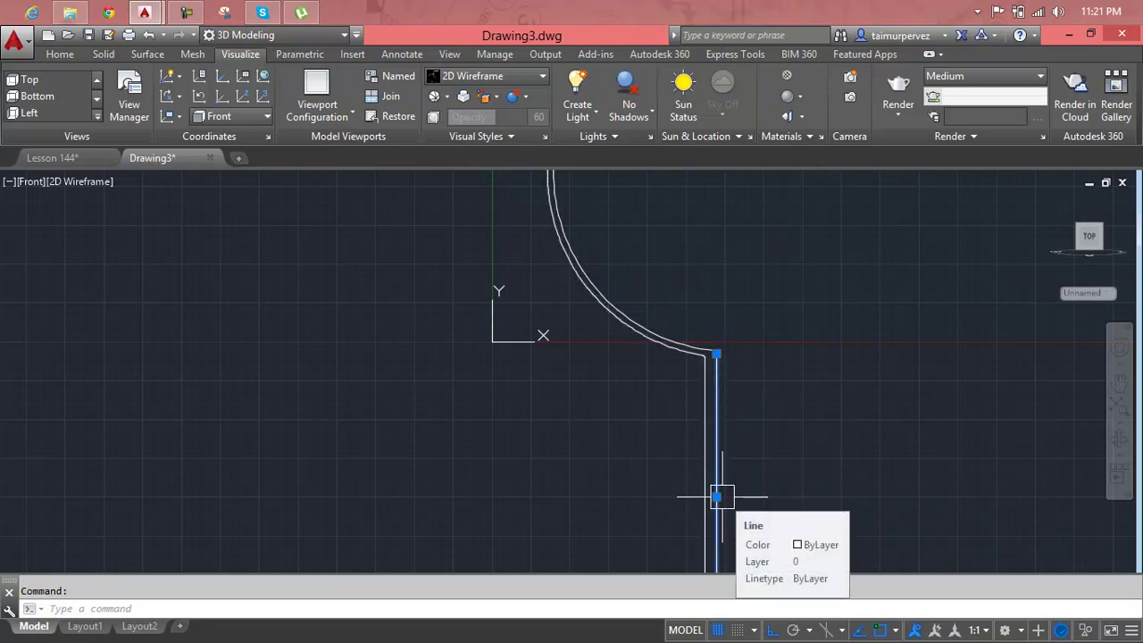
# Round the corner between the upper bowl curve and the stem line with a 0.4 fillet
pyautogui.click(716, 497)
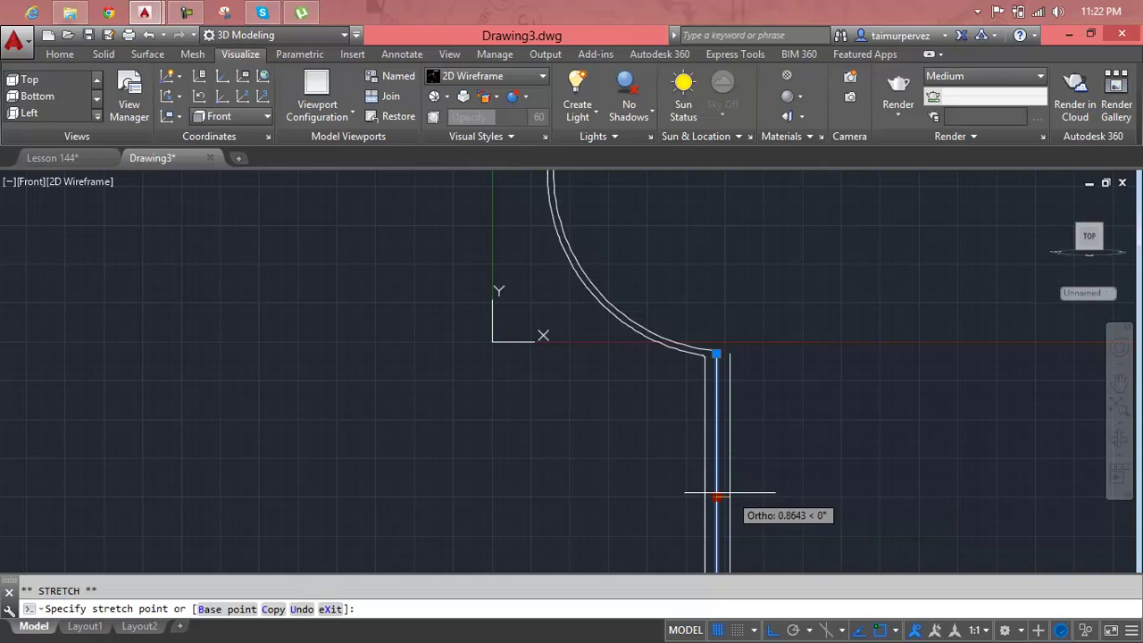
pyautogui.press('Escape')
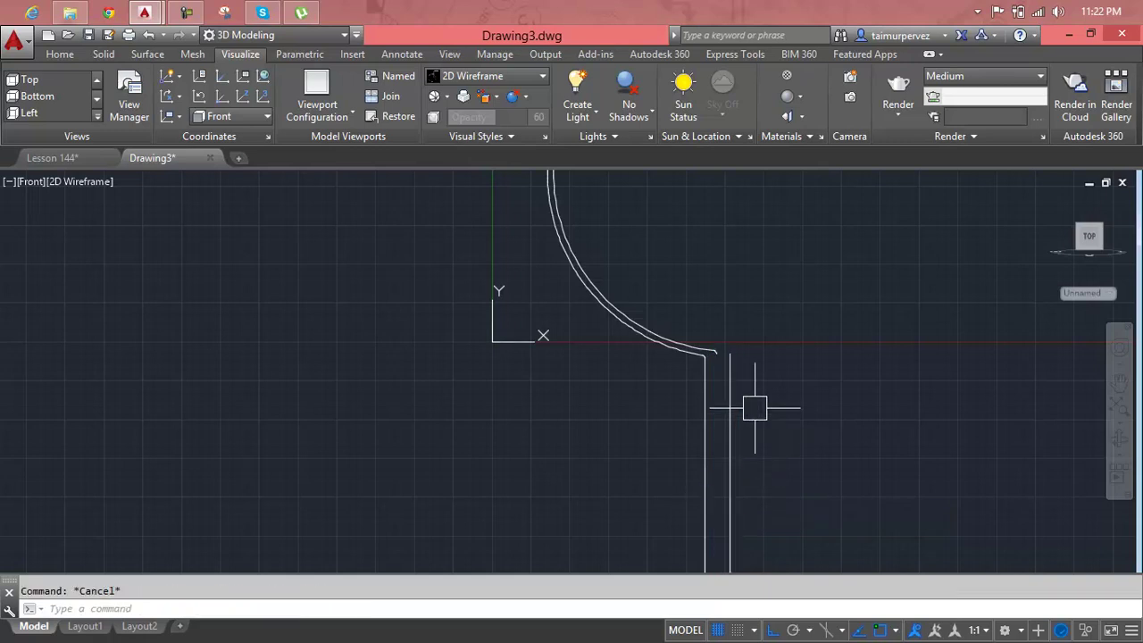
pyautogui.scroll(5, 745, 360)
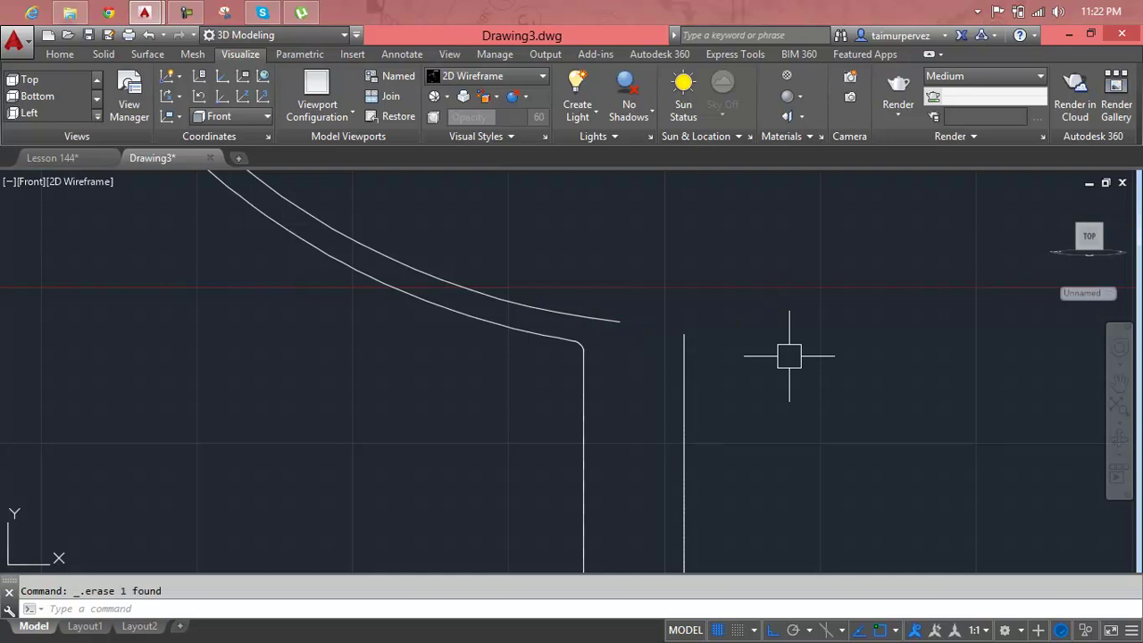
pyautogui.write('f')
pyautogui.press('Return')
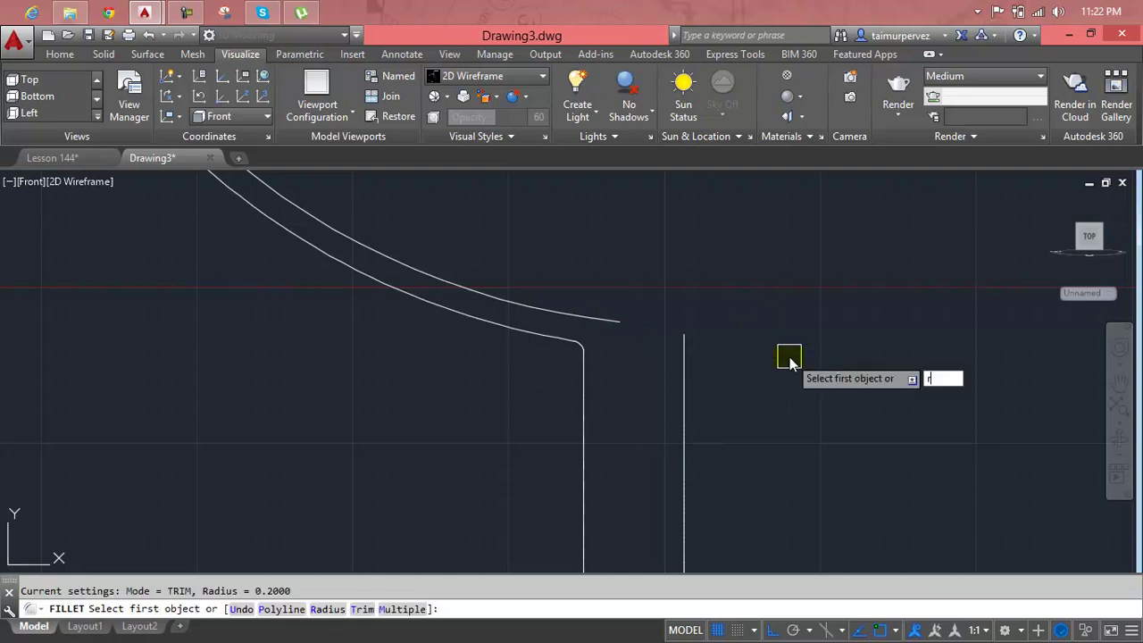
pyautogui.write('r')
pyautogui.press('Return')
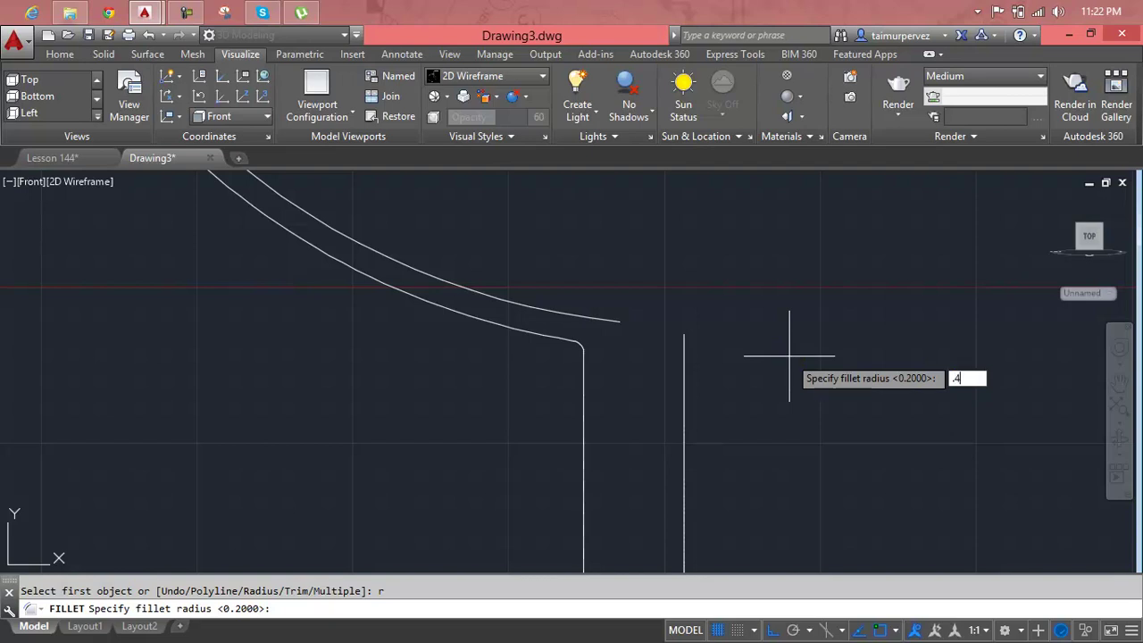
pyautogui.press('Return')
pyautogui.click(597, 319)
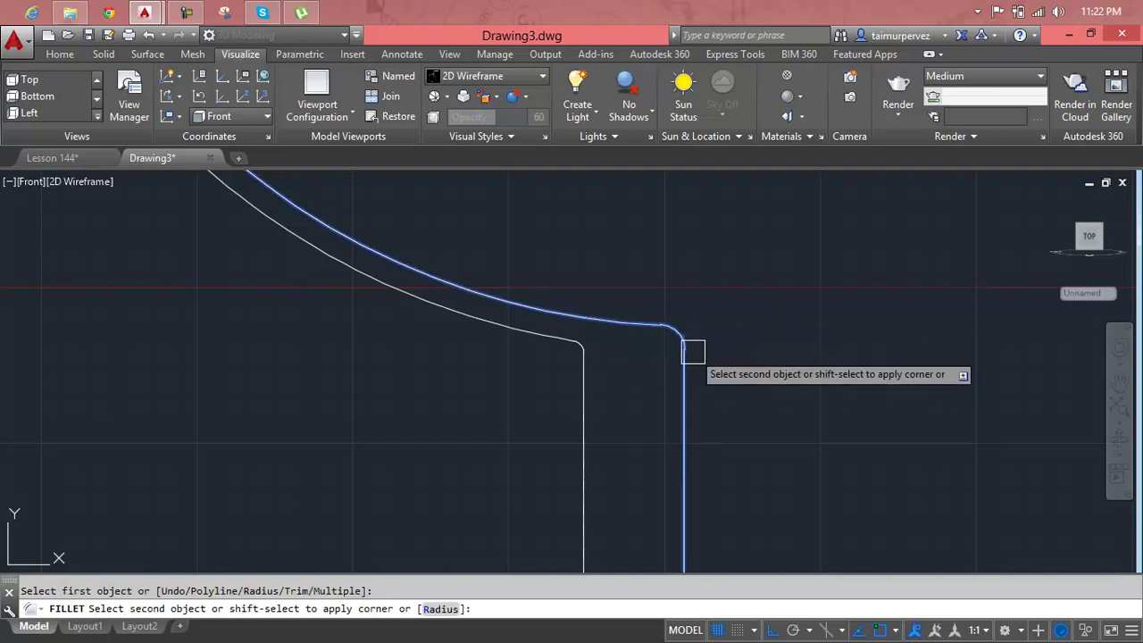
pyautogui.click(692, 351)
pyautogui.scroll(-5, 752, 351)
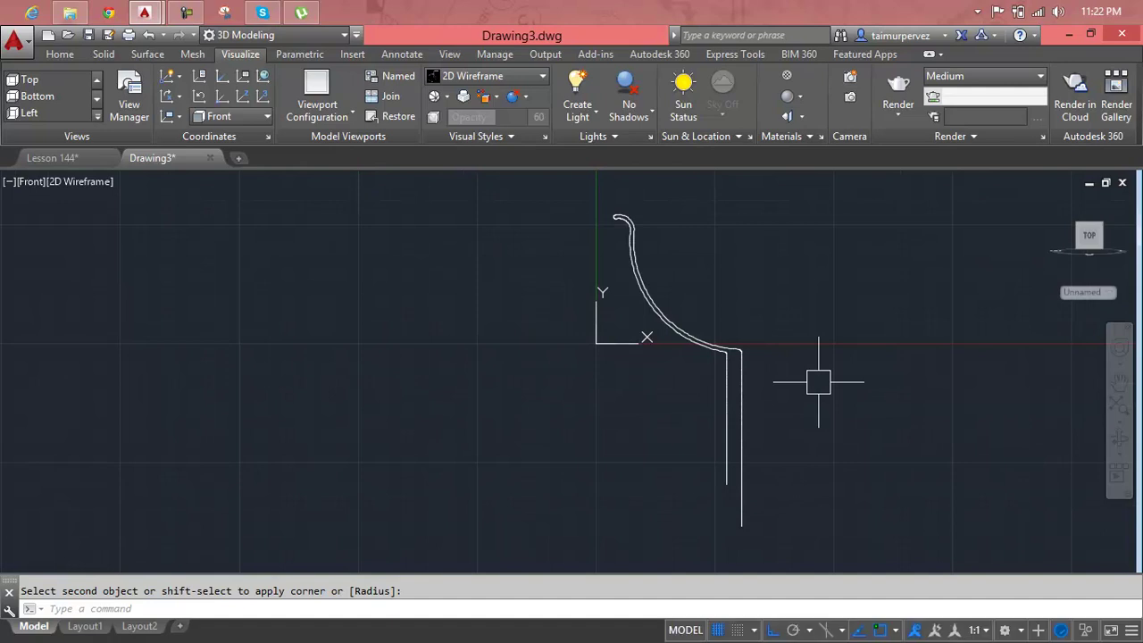
pyautogui.scroll(4, 752, 498)
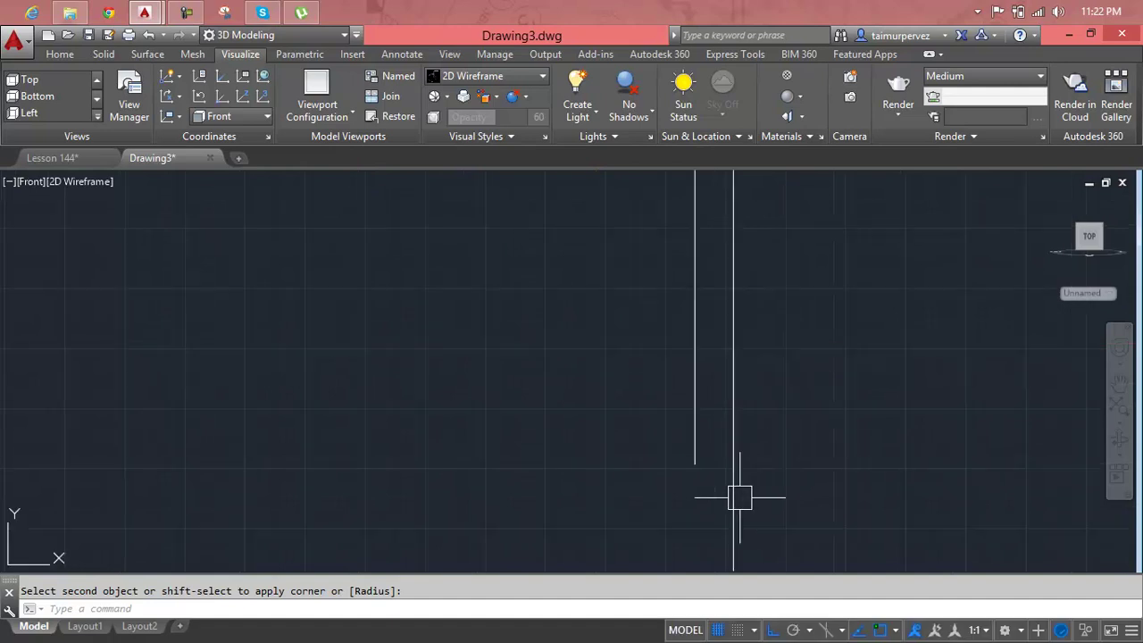
pyautogui.moveTo(739, 497); pyautogui.dragTo(746, 413, button='middle')
pyautogui.press('Escape')
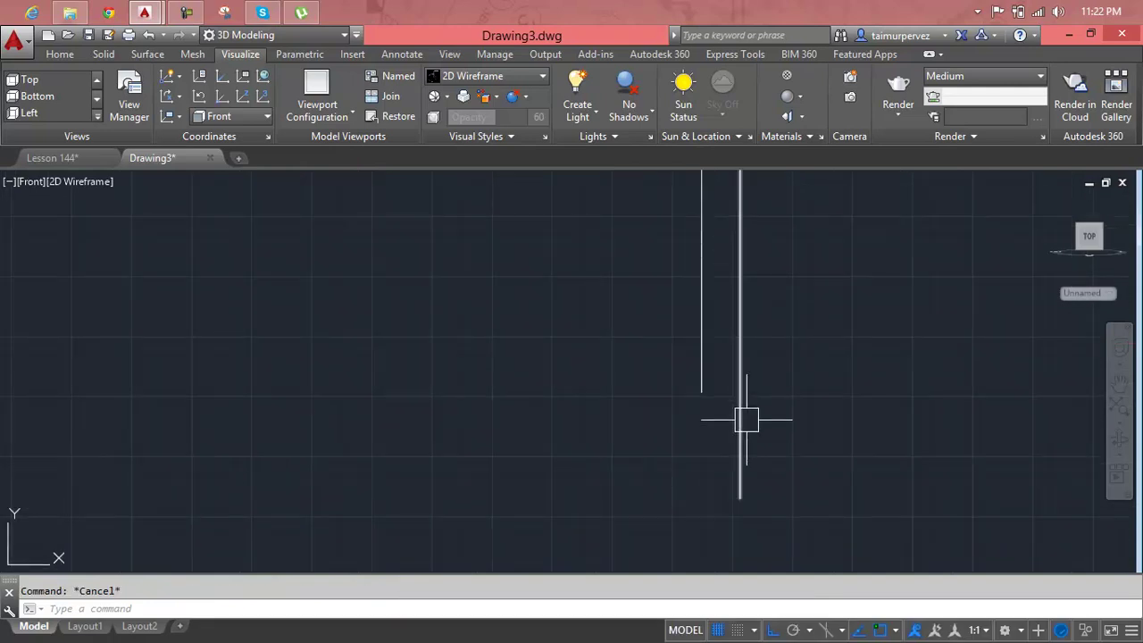
# Draw a horizontal base line leftward from the stem bottom
pyautogui.write('l')
pyautogui.press('Return')
pyautogui.click(739, 446)
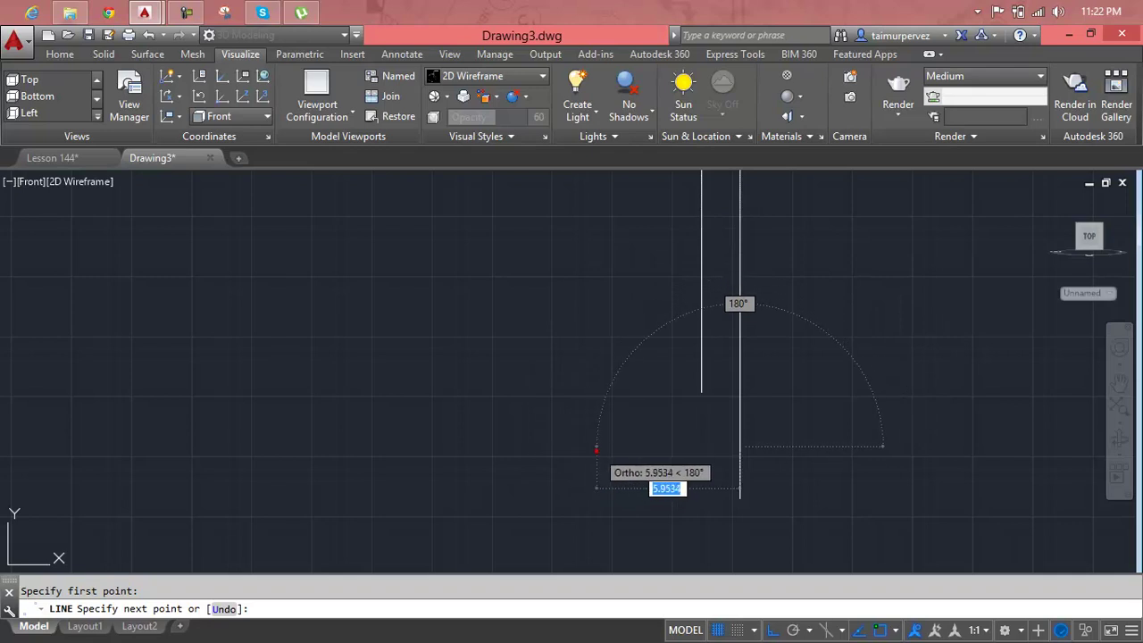
pyautogui.click(596, 449)
pyautogui.scroll(-3, 596, 448)
pyautogui.press('Return')
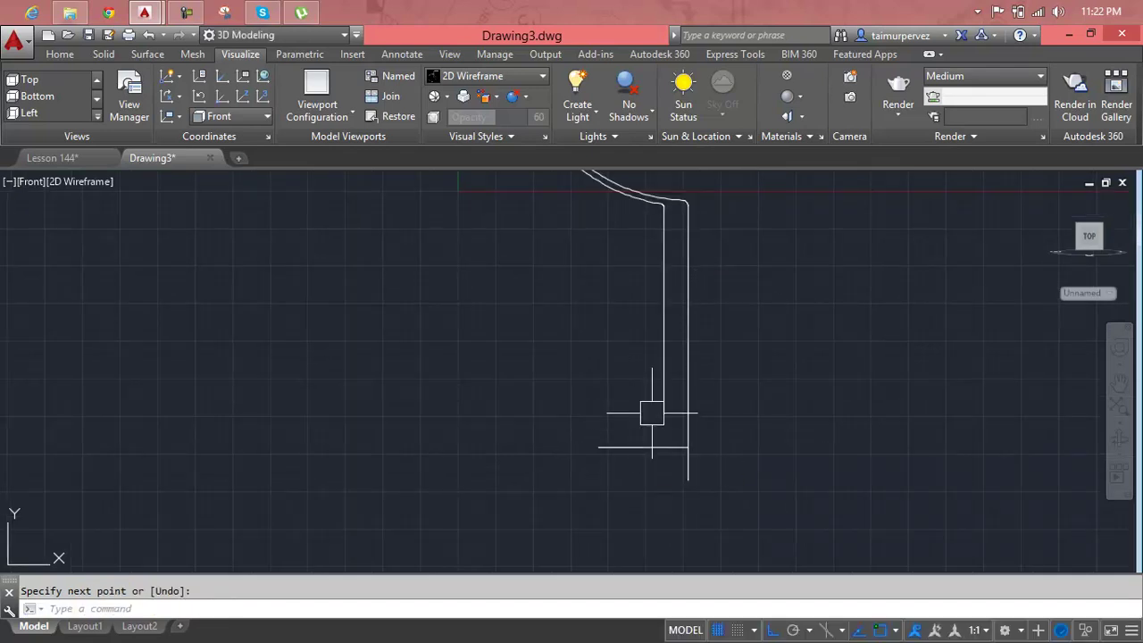
pyautogui.scroll(3, 657, 414)
# Draw a sloping line from the inner stem end down to the base line
pyautogui.press('Return')
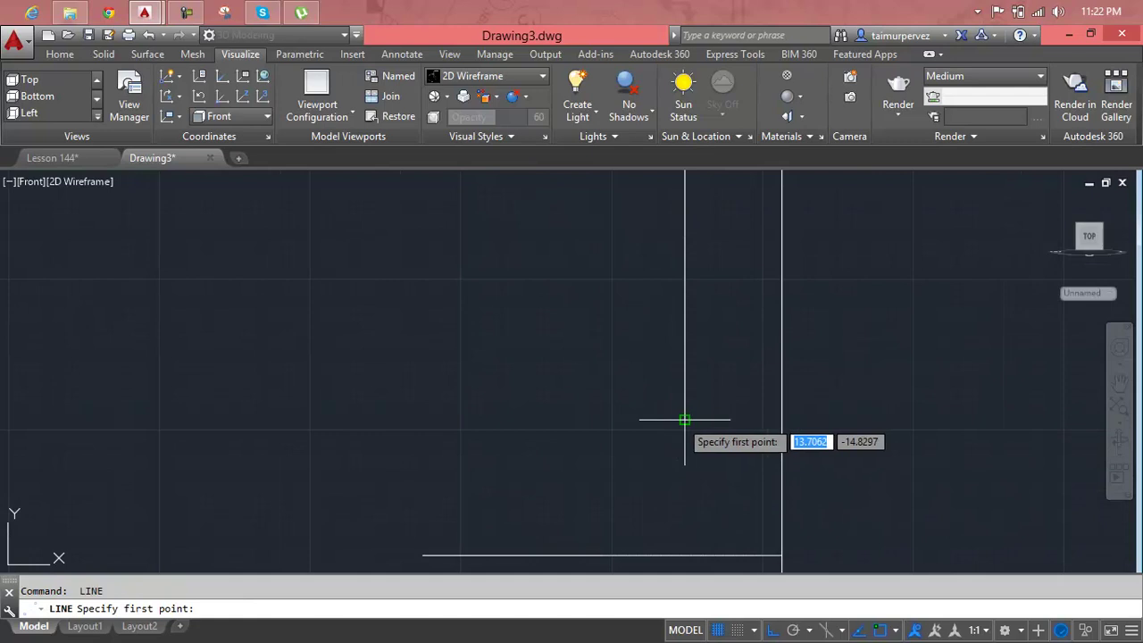
pyautogui.click(684, 419)
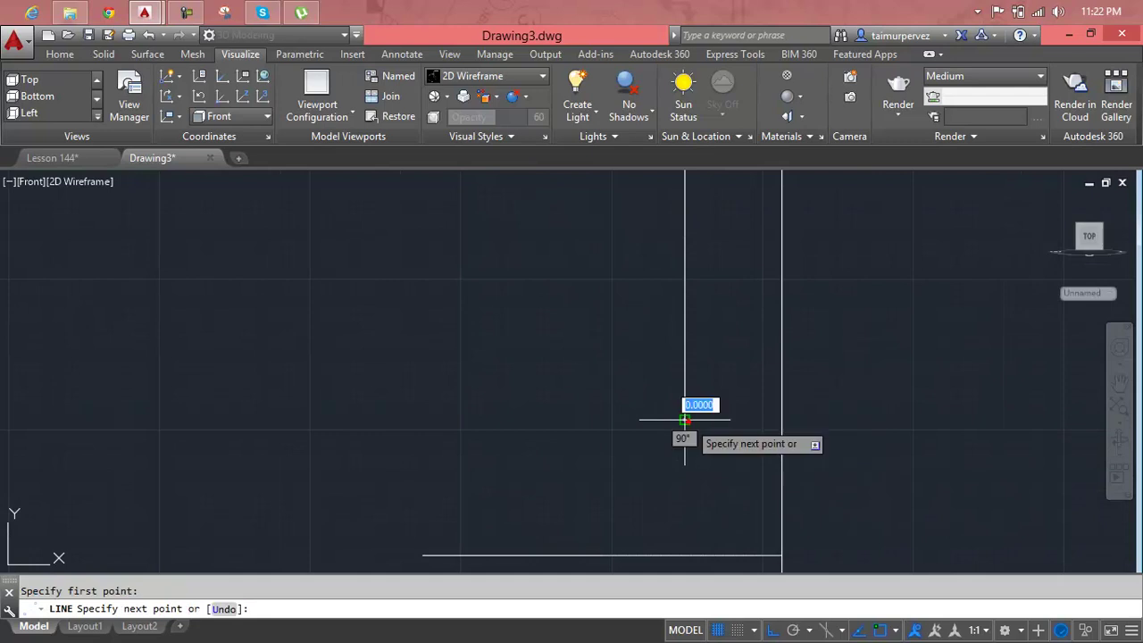
pyautogui.click(423, 556)
pyautogui.press('Escape')
pyautogui.scroll(-2, 669, 477)
pyautogui.scroll(-2, 655, 390)
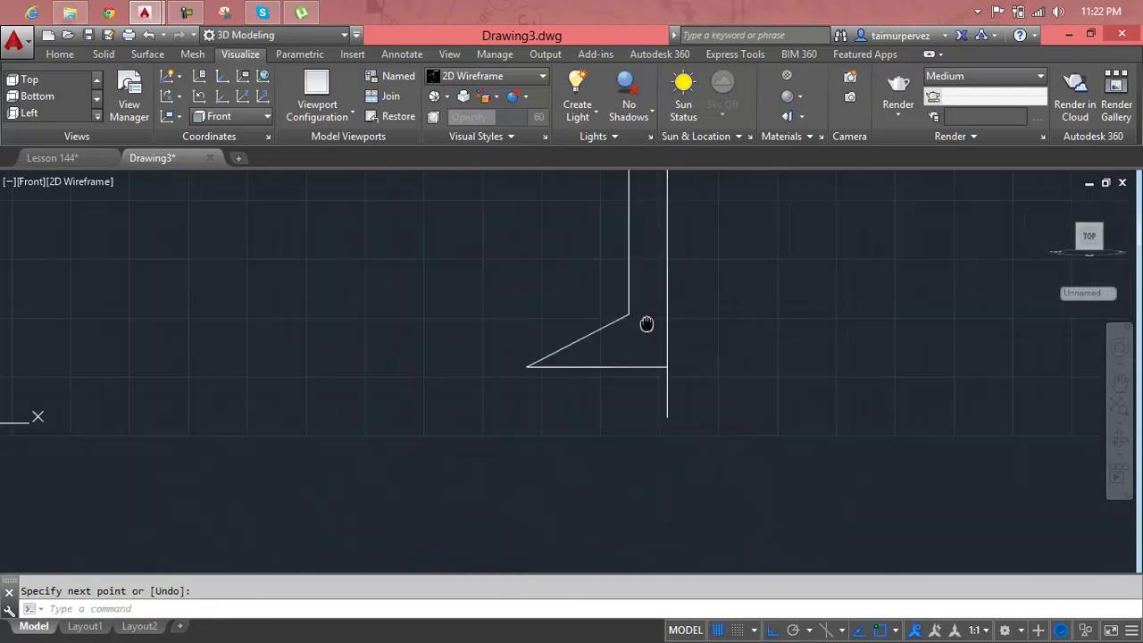
pyautogui.press('Escape')
# Trim the overhanging line ends at the stem's lower corner
pyautogui.write('r')
pyautogui.press('Return')
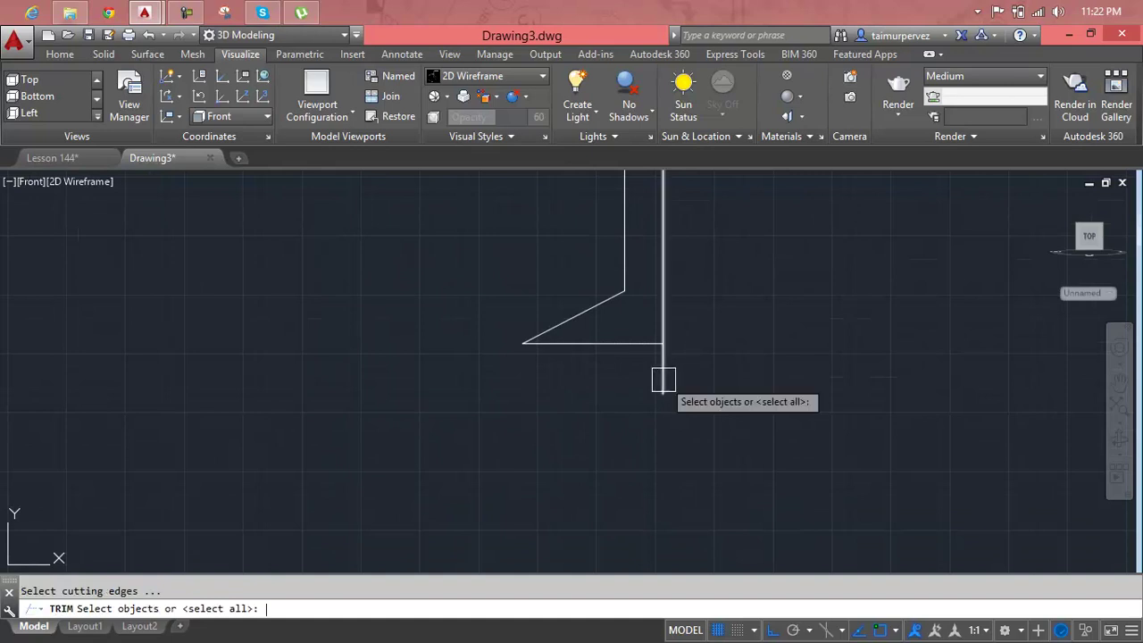
pyautogui.press('Return')
pyautogui.scroll(-1, 665, 374)
pyautogui.moveTo(665, 374); pyautogui.dragTo(747, 378, button='middle')
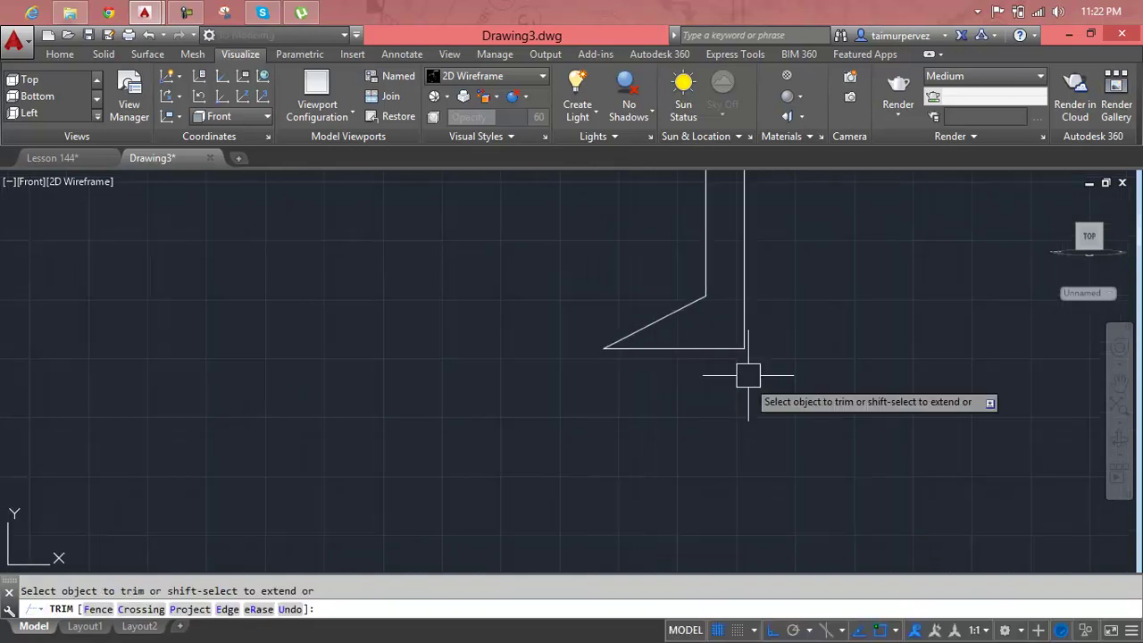
pyautogui.press('Escape')
pyautogui.scroll(-2, 765, 354)
pyautogui.scroll(-1, 698, 485)
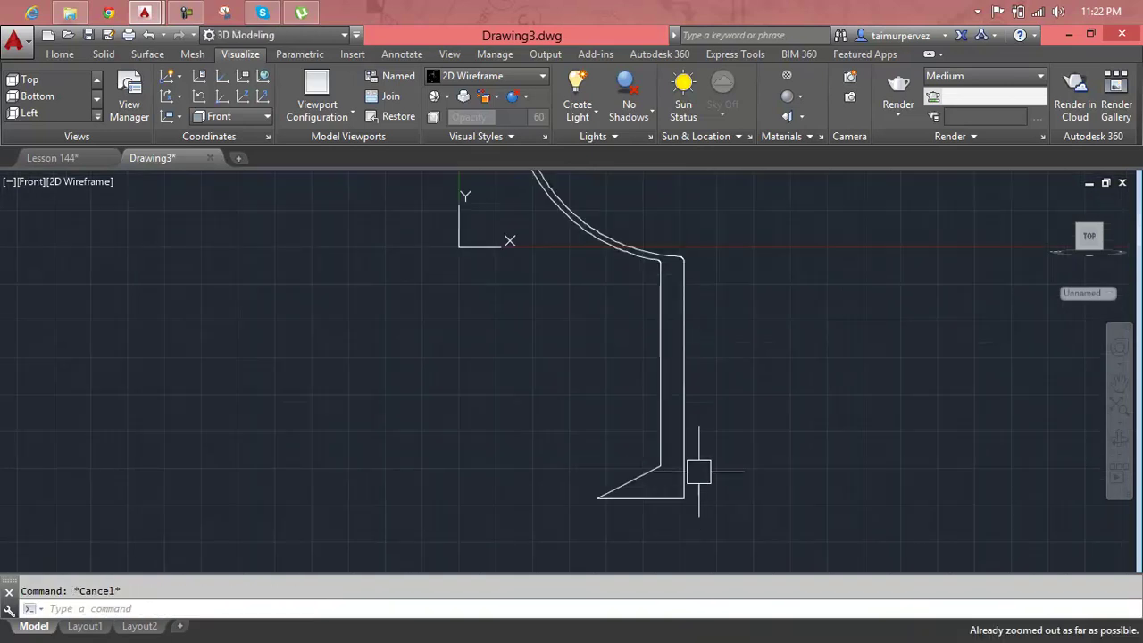
pyautogui.moveTo(702, 442); pyautogui.dragTo(719, 476, button='middle')
pyautogui.write('z')
pyautogui.press('Return')
# Join the bowl curves, top cap and foot lines into one polyline
pyautogui.scroll(-1, 726, 479)
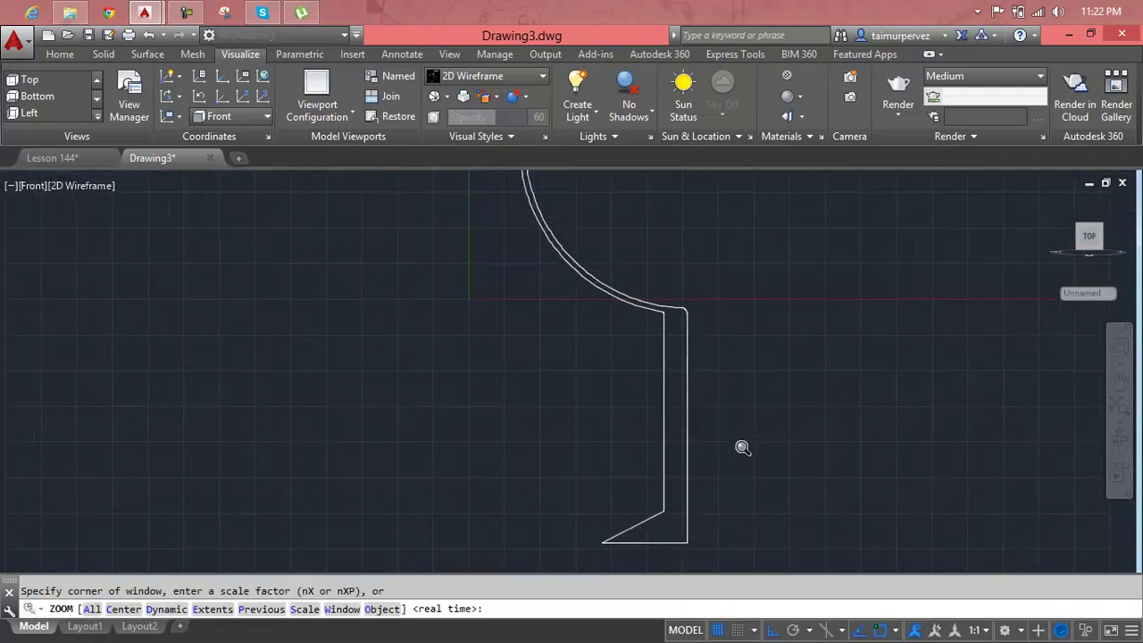
pyautogui.press('Escape')
pyautogui.moveTo(720, 453)
pyautogui.mouseDown(button='middle')
pyautogui.moveTo(801, 443)
pyautogui.moveTo(807, 458)
pyautogui.mouseUp(button='middle')
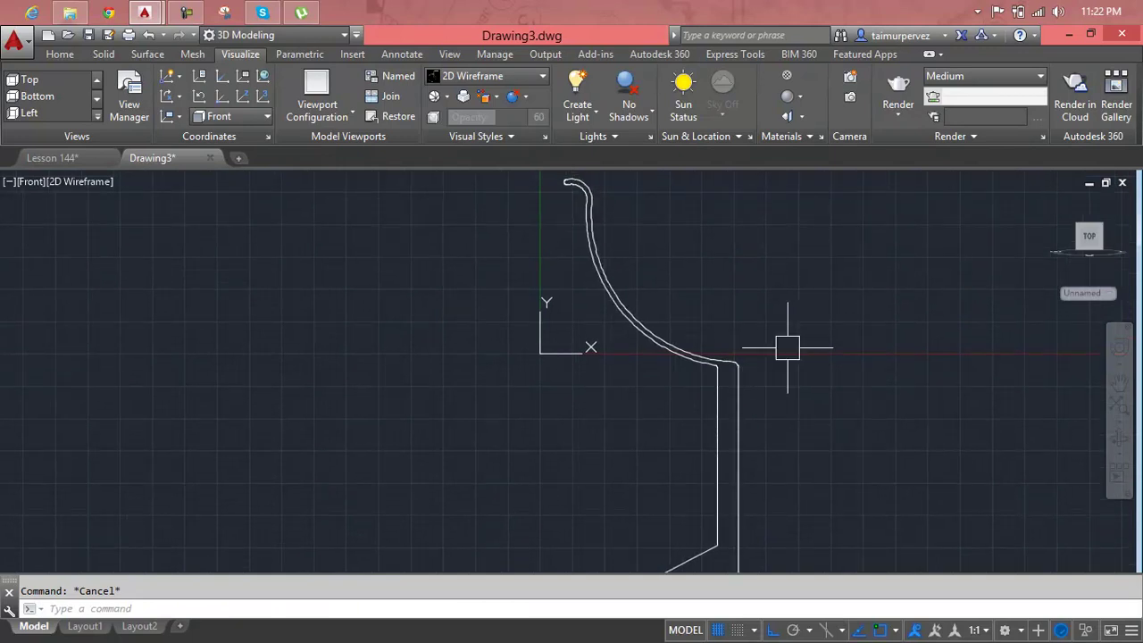
pyautogui.press('Return')
pyautogui.click(803, 294)
pyautogui.click(571, 502)
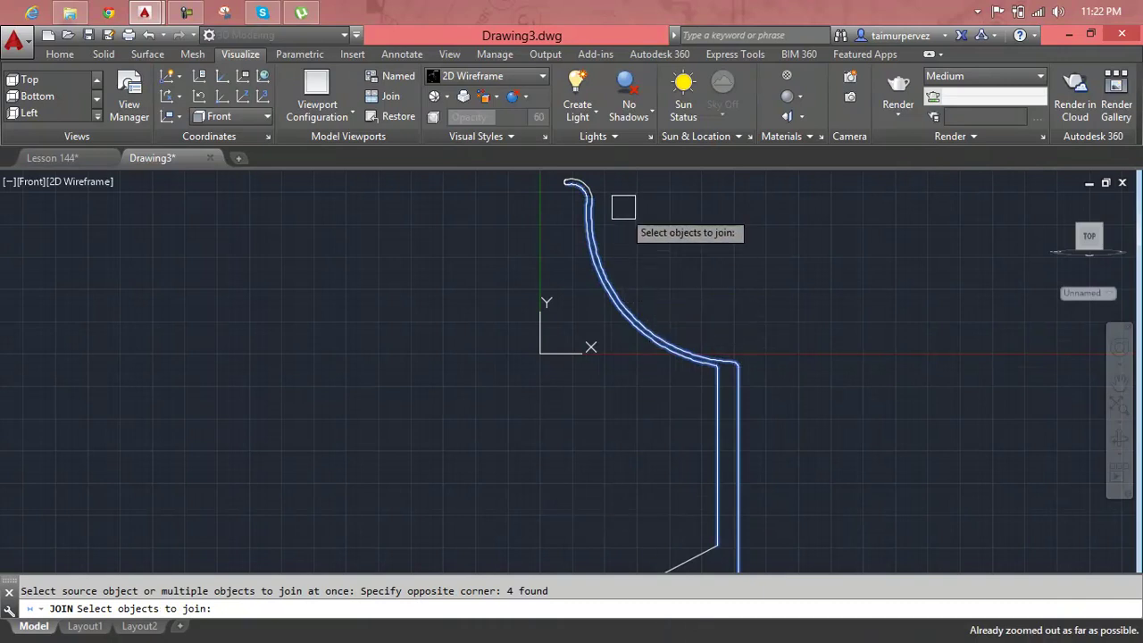
pyautogui.click(594, 175)
pyautogui.click(551, 197)
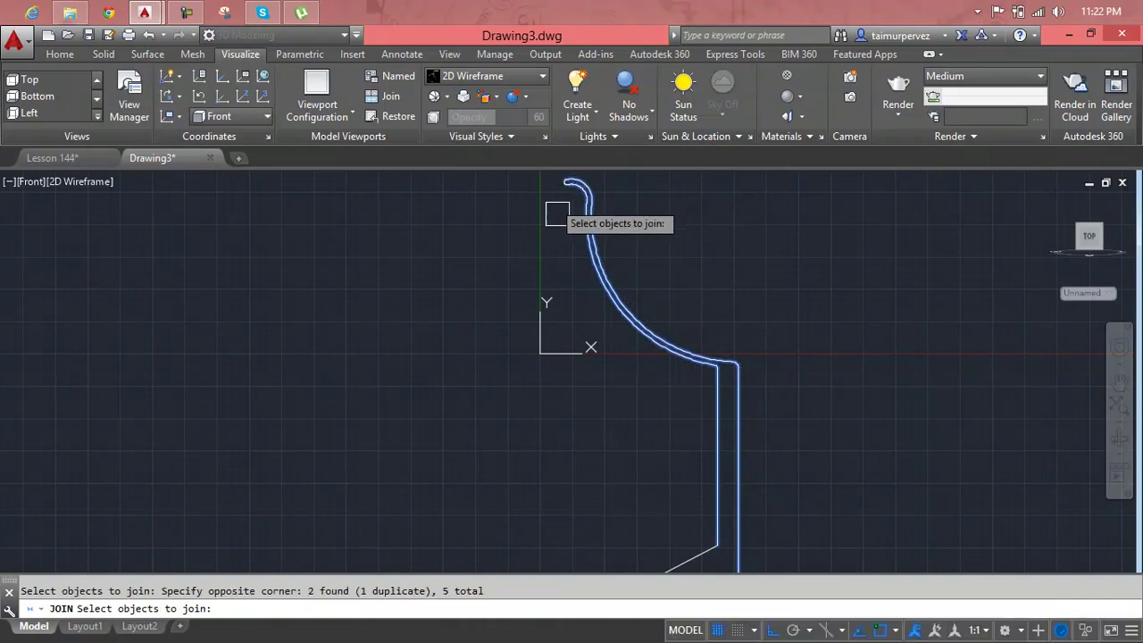
pyautogui.scroll(2, 572, 187)
pyautogui.scroll(2, 564, 188)
pyautogui.click(543, 190)
pyautogui.scroll(-4, 674, 361)
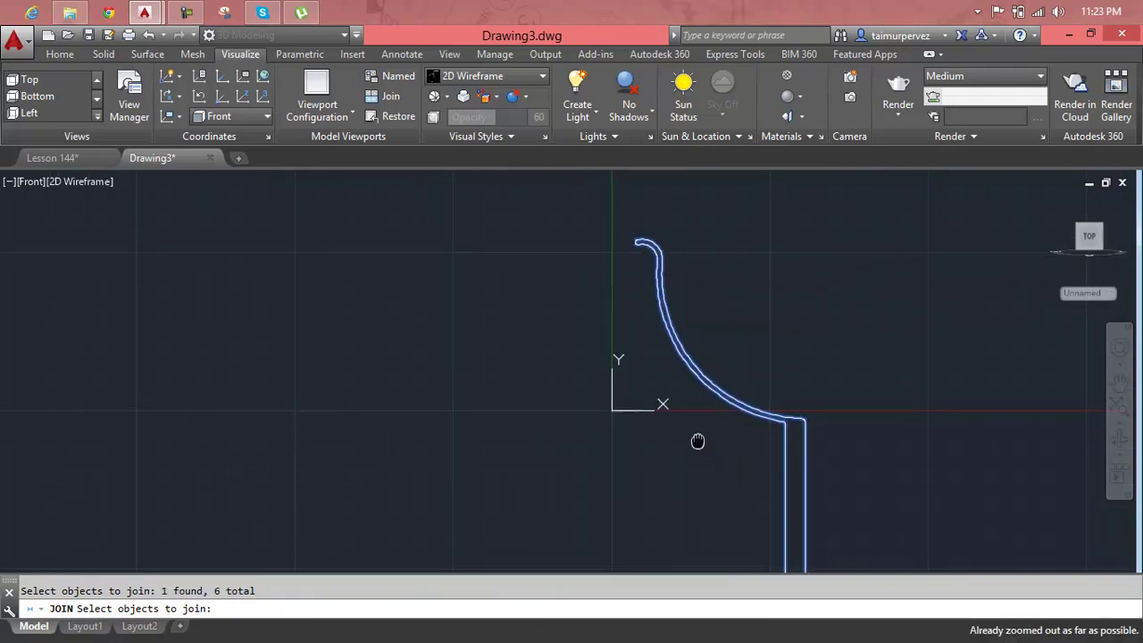
pyautogui.moveTo(700, 447); pyautogui.dragTo(616, 280, button='middle')
pyautogui.click(785, 411)
pyautogui.click(522, 562)
pyautogui.press('Return')
# Zoom to All so the whole profile is visible
pyautogui.scroll(-2, 694, 383)
pyautogui.moveTo(707, 380); pyautogui.dragTo(678, 462, button='middle')
pyautogui.middleClick(692, 441)
pyautogui.scroll(-1, 679, 461)
pyautogui.press('Return')
pyautogui.write('a')
pyautogui.press('Return')
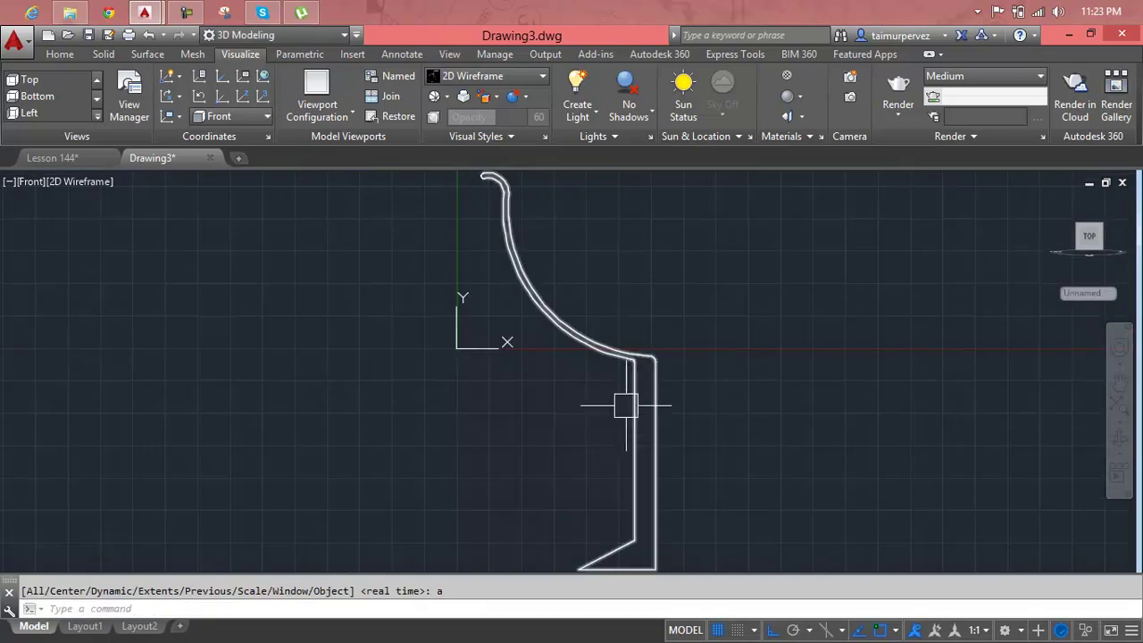
pyautogui.moveTo(637, 383); pyautogui.dragTo(618, 387, button='middle')
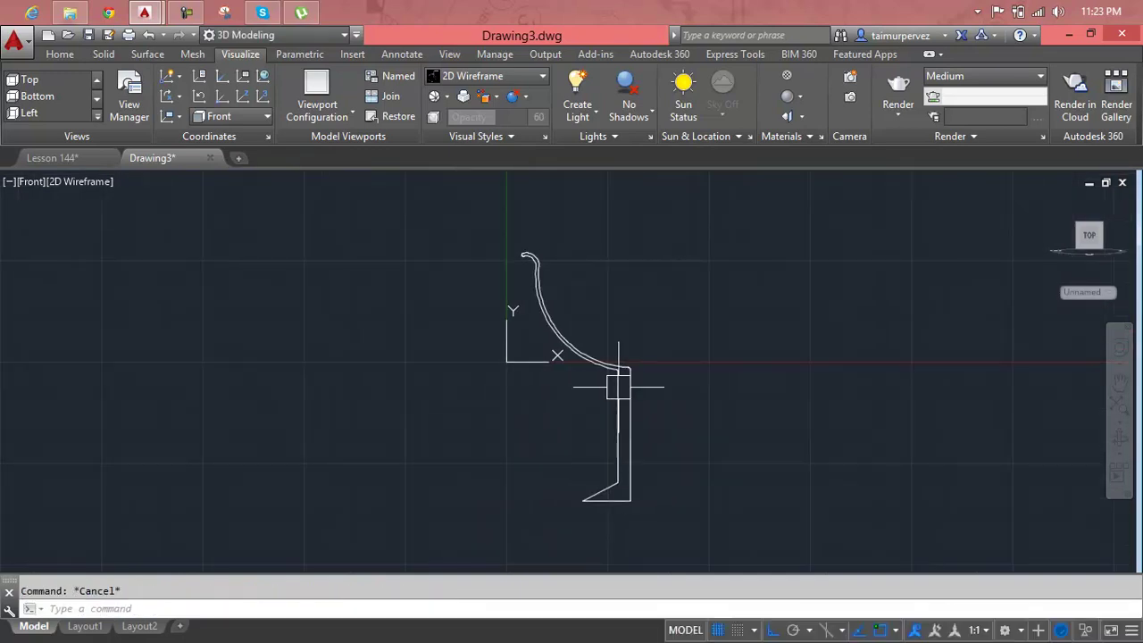
pyautogui.write('mi')
# Select the profile for mirroring, then cancel the first attempt
pyautogui.press('Return')
pyautogui.click(613, 237)
pyautogui.click(523, 393)
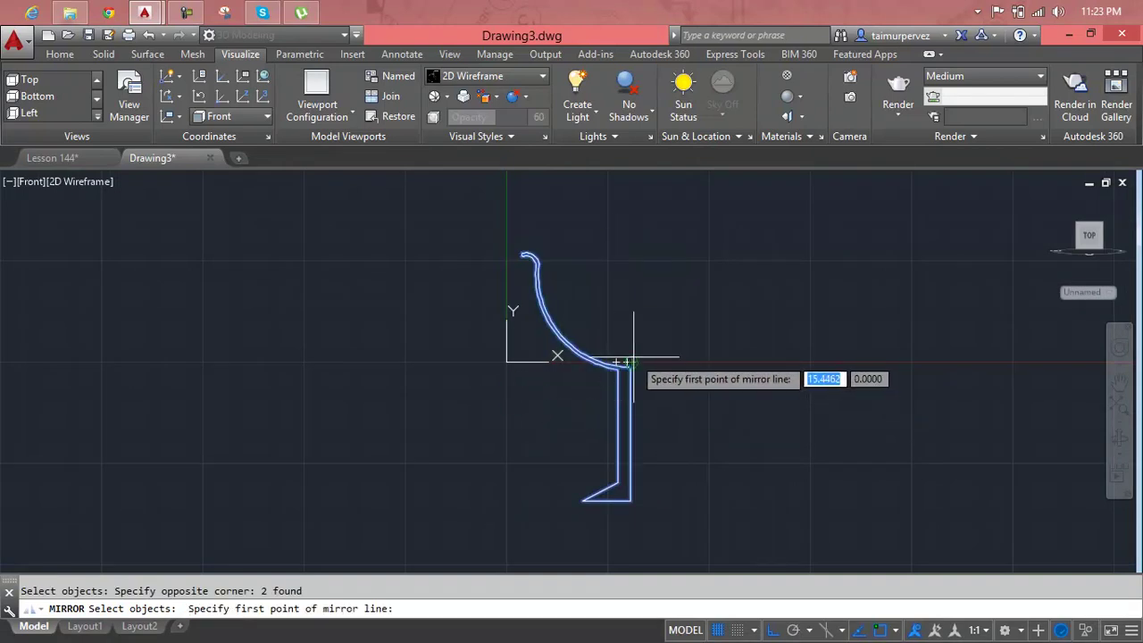
pyautogui.scroll(5, 623, 366)
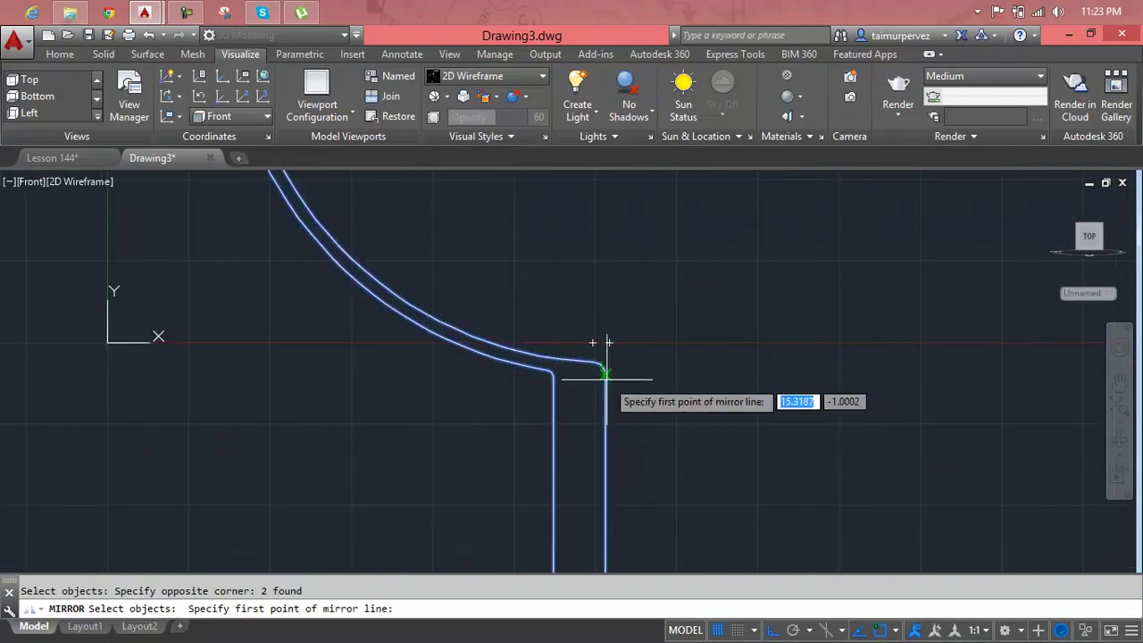
pyautogui.click(603, 368)
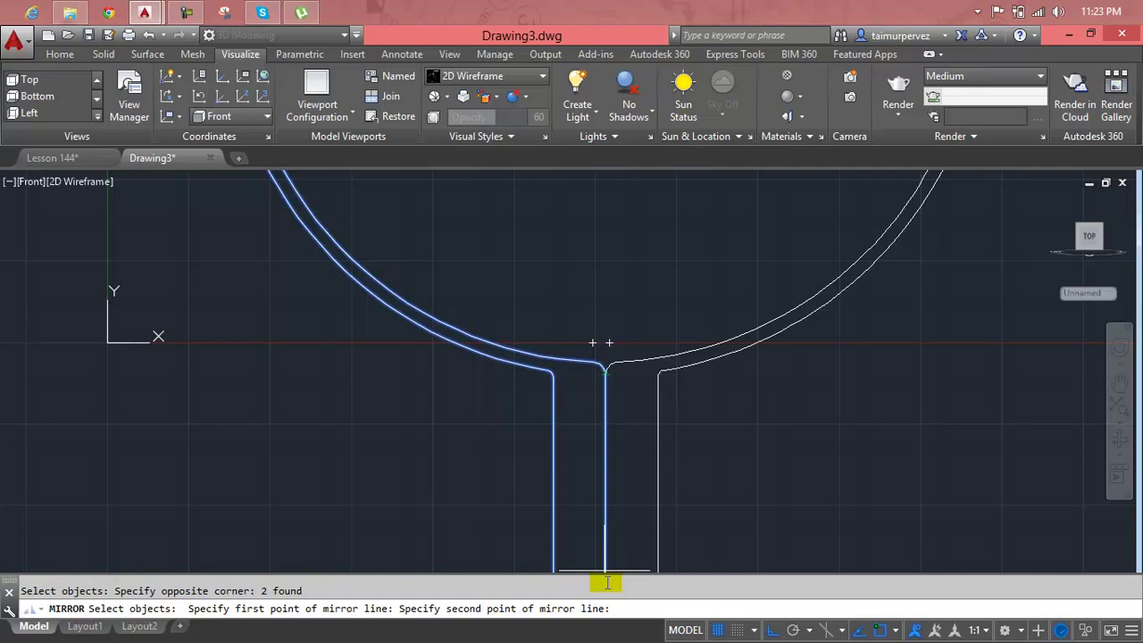
pyautogui.scroll(-3, 606, 572)
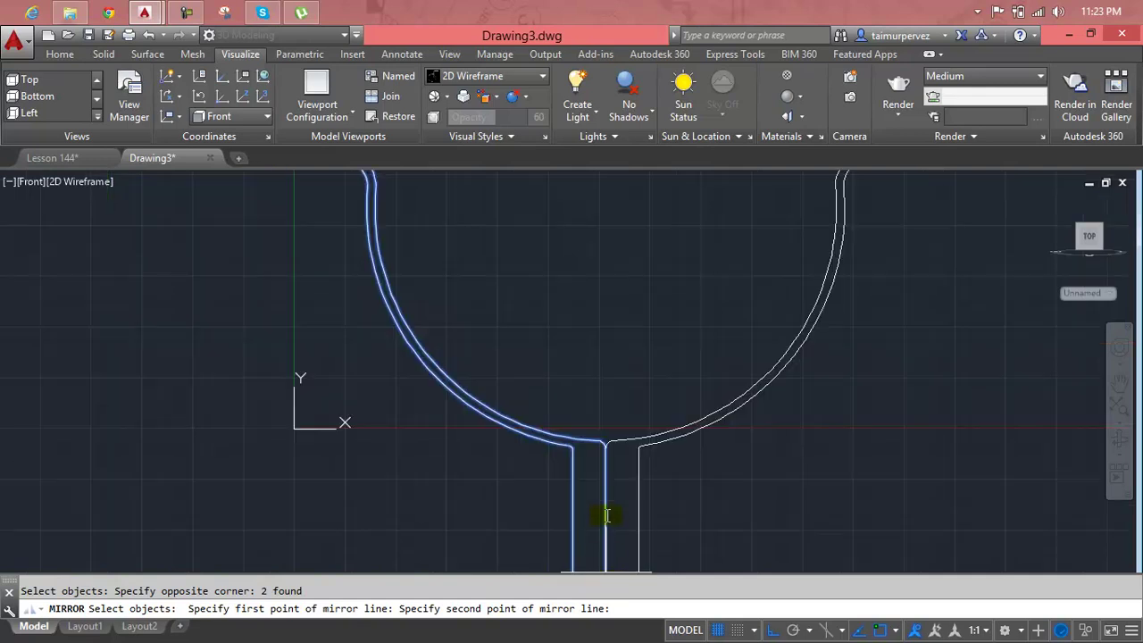
pyautogui.press('Escape')
pyautogui.scroll(2, 612, 419)
pyautogui.scroll(3, 612, 426)
pyautogui.scroll(1, 598, 472)
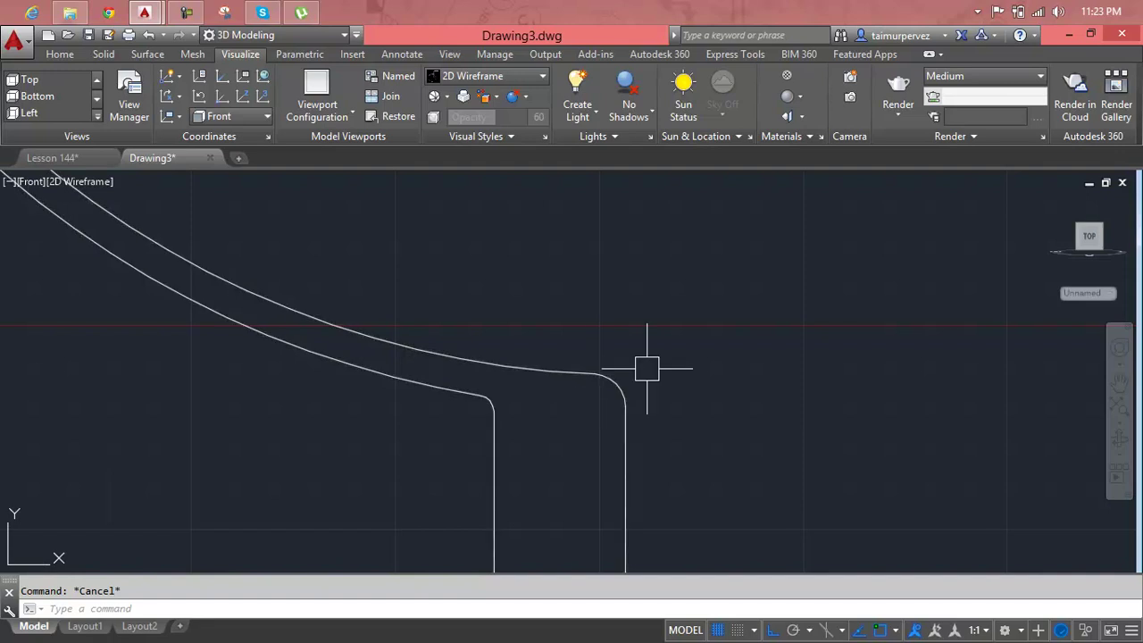
# Mirror the half-profile across the stem's centre line, keeping the original half
pyautogui.write('mi')
pyautogui.press('Return')
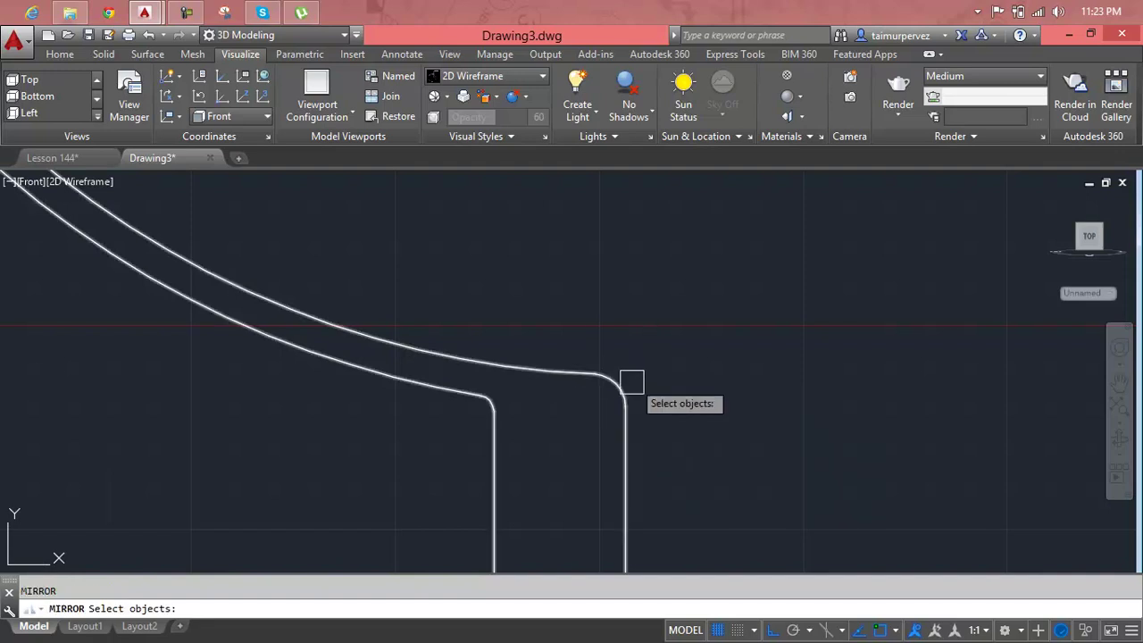
pyautogui.click(626, 386)
pyautogui.press('Return')
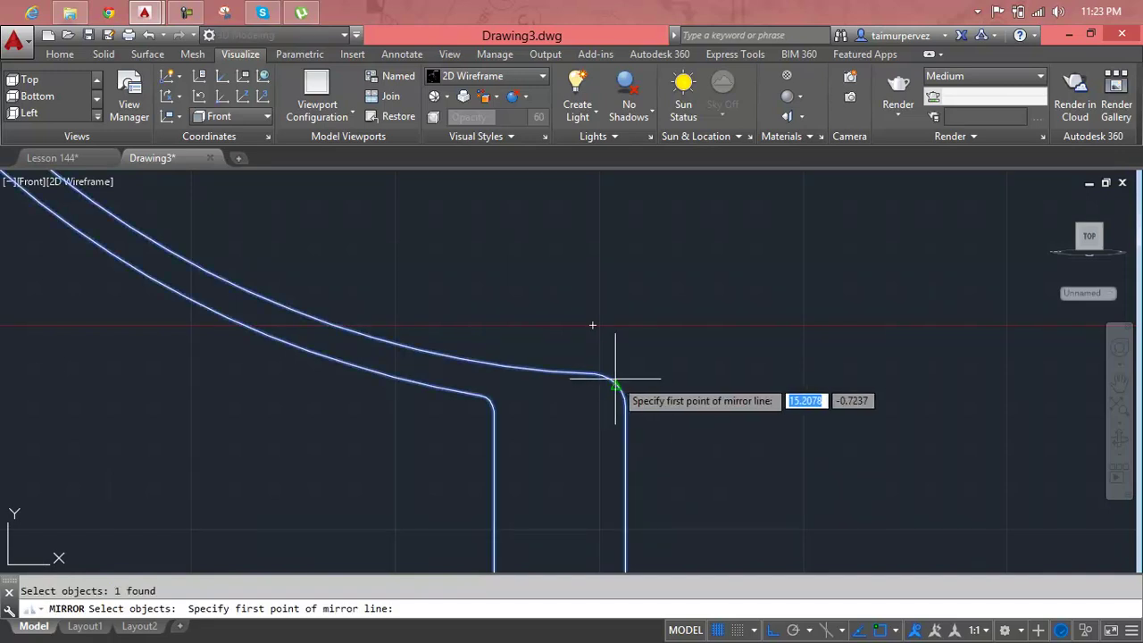
pyautogui.click(616, 384)
pyautogui.scroll(-3, 616, 482)
pyautogui.scroll(3, 632, 280)
pyautogui.scroll(3, 641, 314)
pyautogui.scroll(-3, 612, 485)
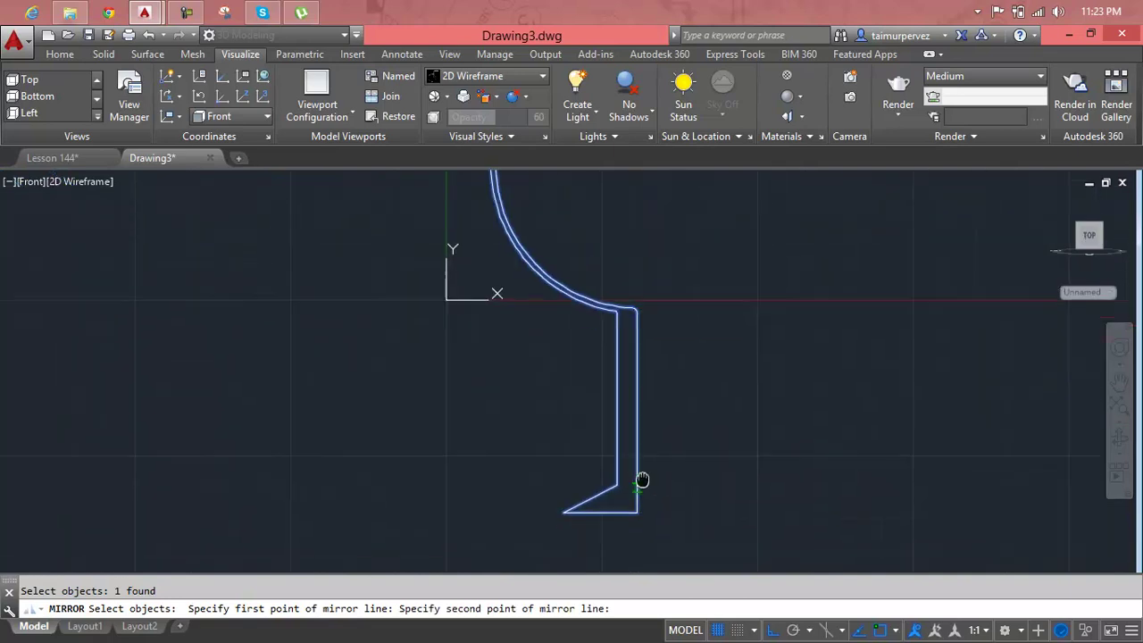
pyautogui.scroll(1, 640, 482)
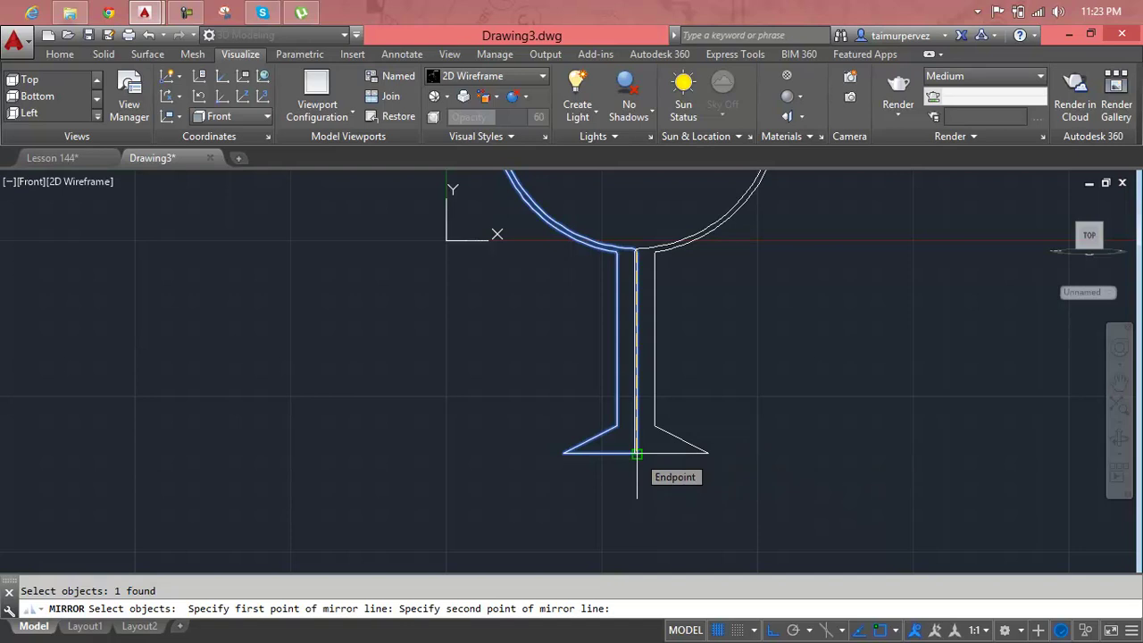
pyautogui.click(636, 453)
pyautogui.press('Return')
pyautogui.scroll(-1, 658, 420)
pyautogui.moveTo(687, 383); pyautogui.dragTo(694, 498, button='middle')
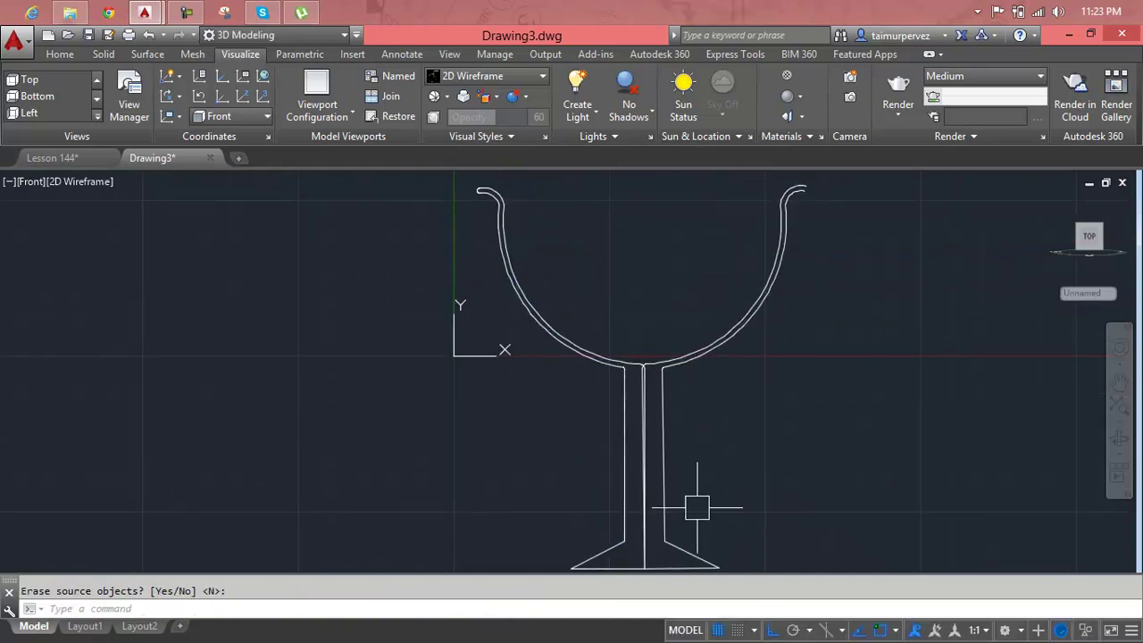
pyautogui.press('Escape')
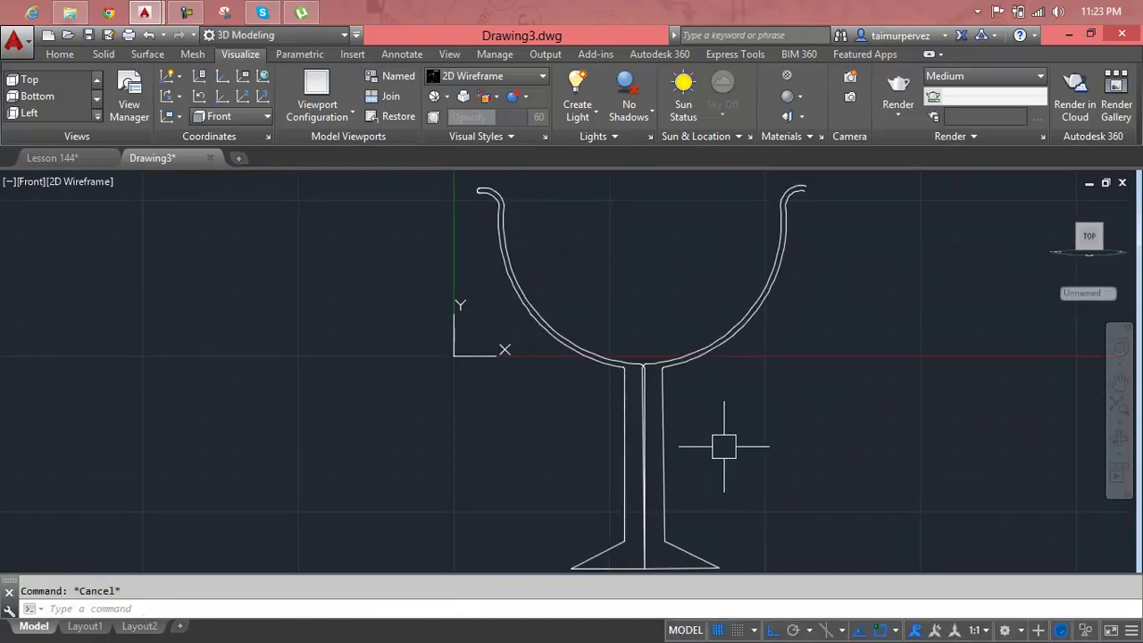
pyautogui.moveTo(802, 231); pyautogui.dragTo(727, 332, button='middle')
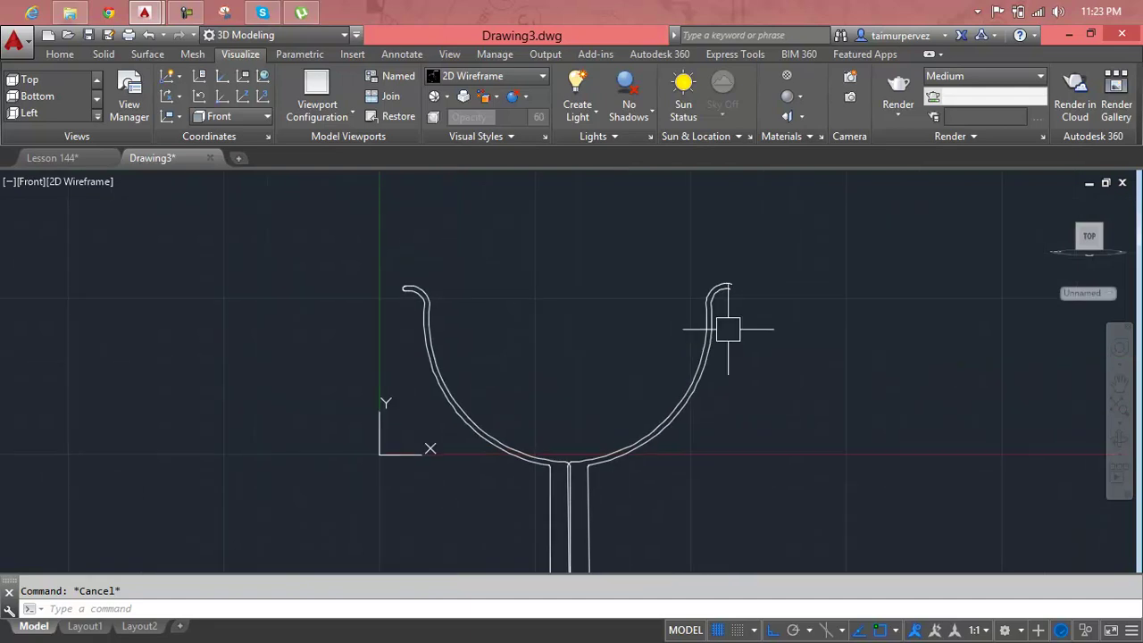
# Delete the right bowl curve and stem, leaving only the left half-profile
pyautogui.click(765, 272)
pyautogui.click(661, 389)
pyautogui.press('Delete')
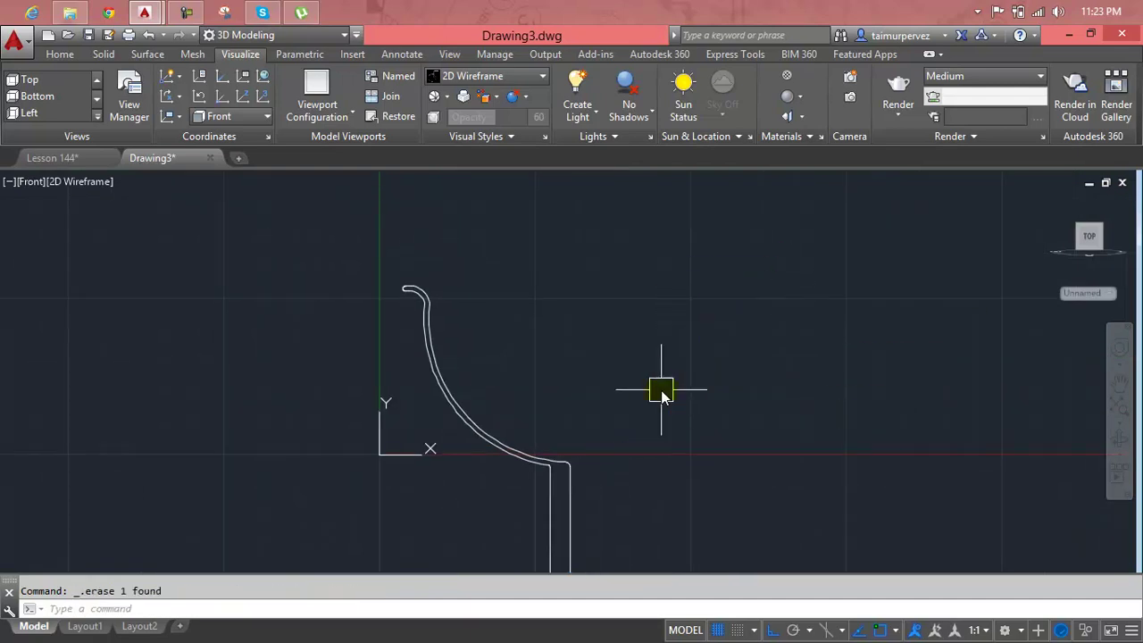
pyautogui.moveTo(620, 375); pyautogui.dragTo(634, 308, button='middle')
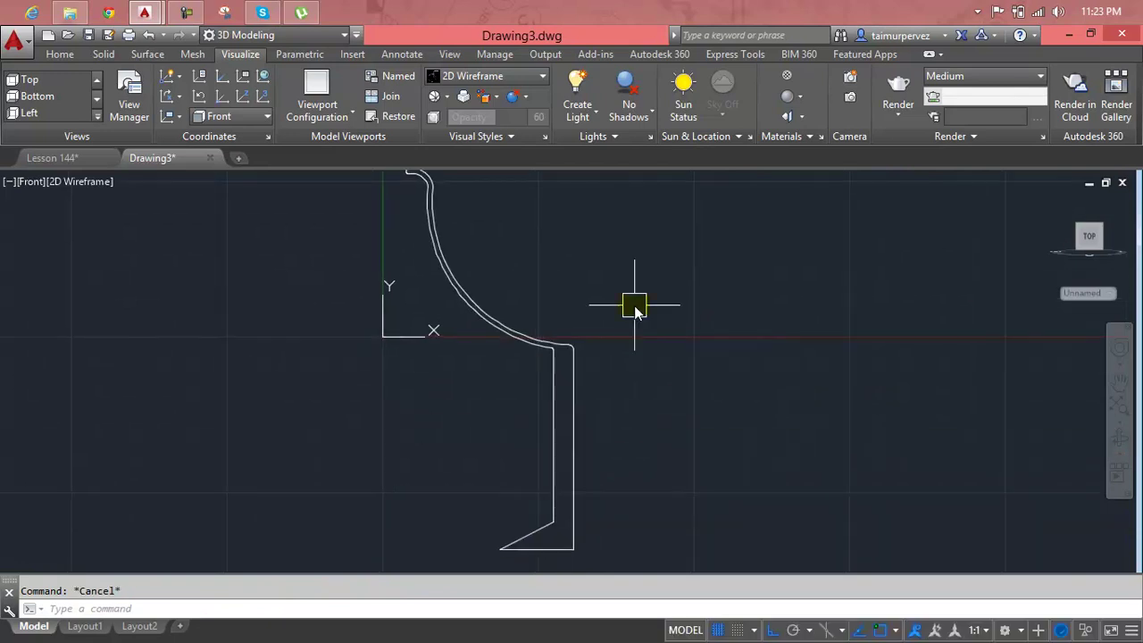
# Trial-revolve the half-profile 360° about a vertical axis from the stem's bottom
pyautogui.write('rev')
pyautogui.press('Return')
pyautogui.click(619, 298)
pyautogui.click(459, 449)
pyautogui.press('Return')
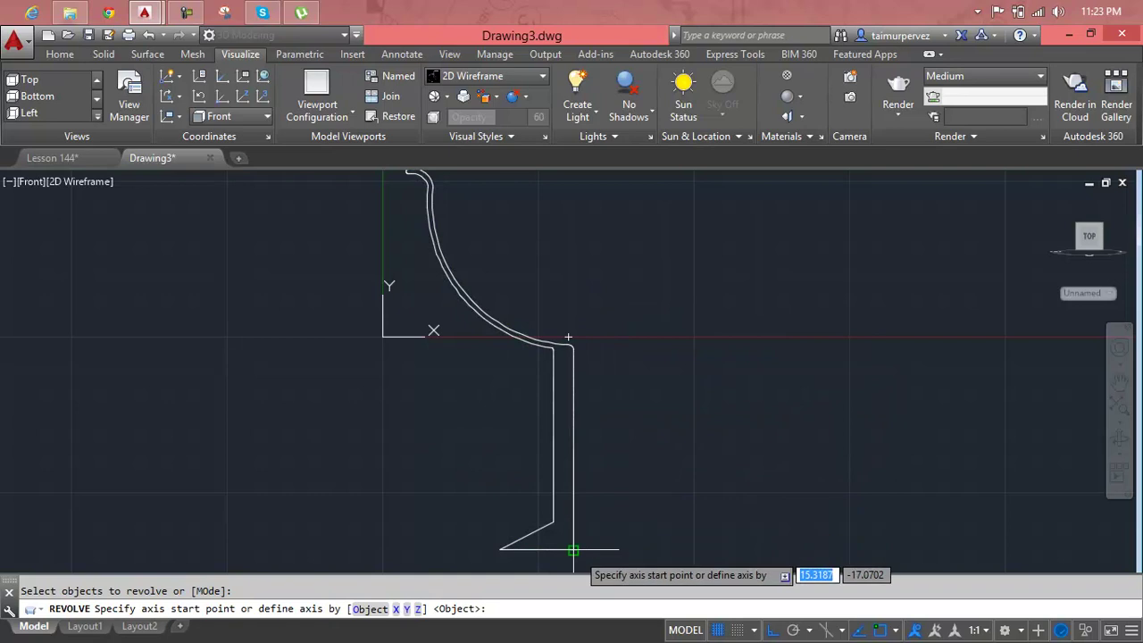
pyautogui.click(573, 549)
pyautogui.moveTo(584, 234); pyautogui.dragTo(581, 437, button='middle')
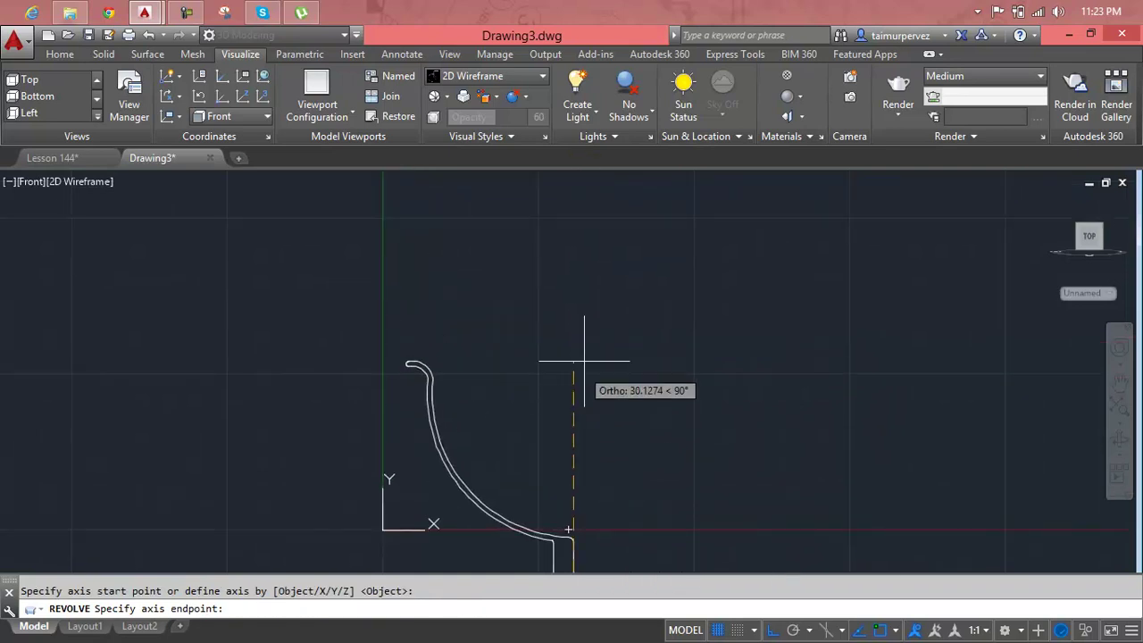
pyautogui.click(592, 268)
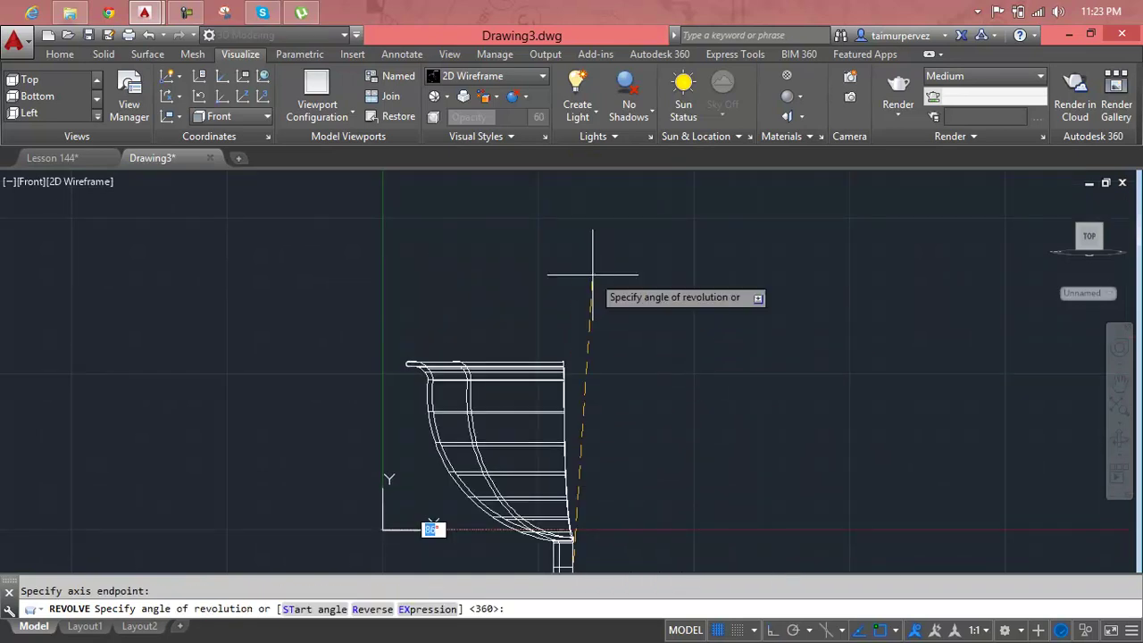
pyautogui.press('Return')
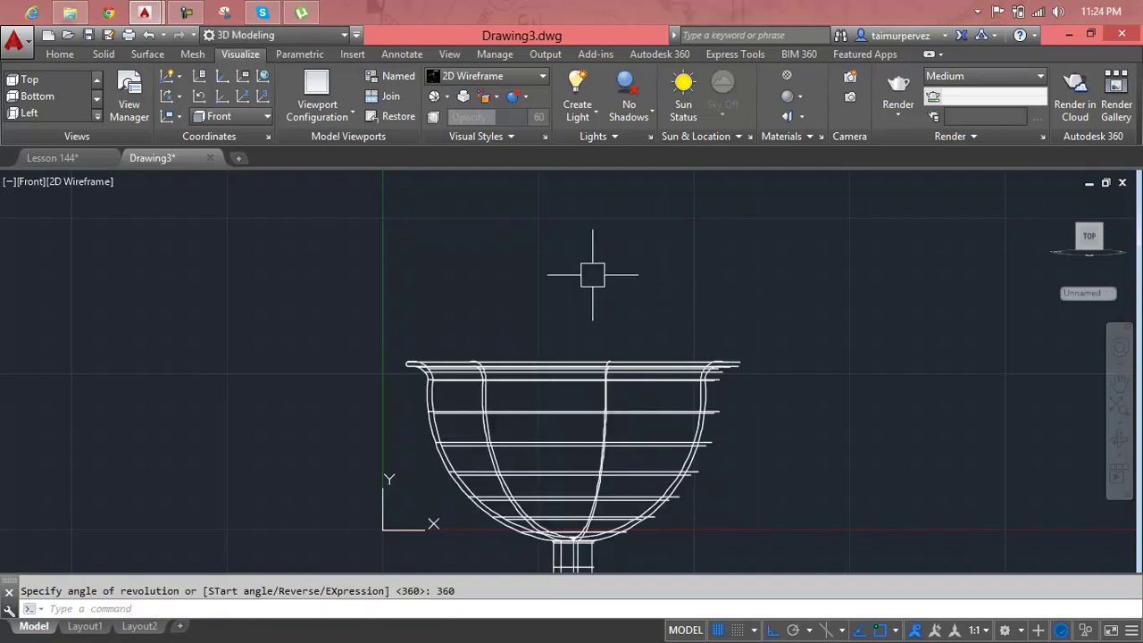
pyautogui.press('Escape')
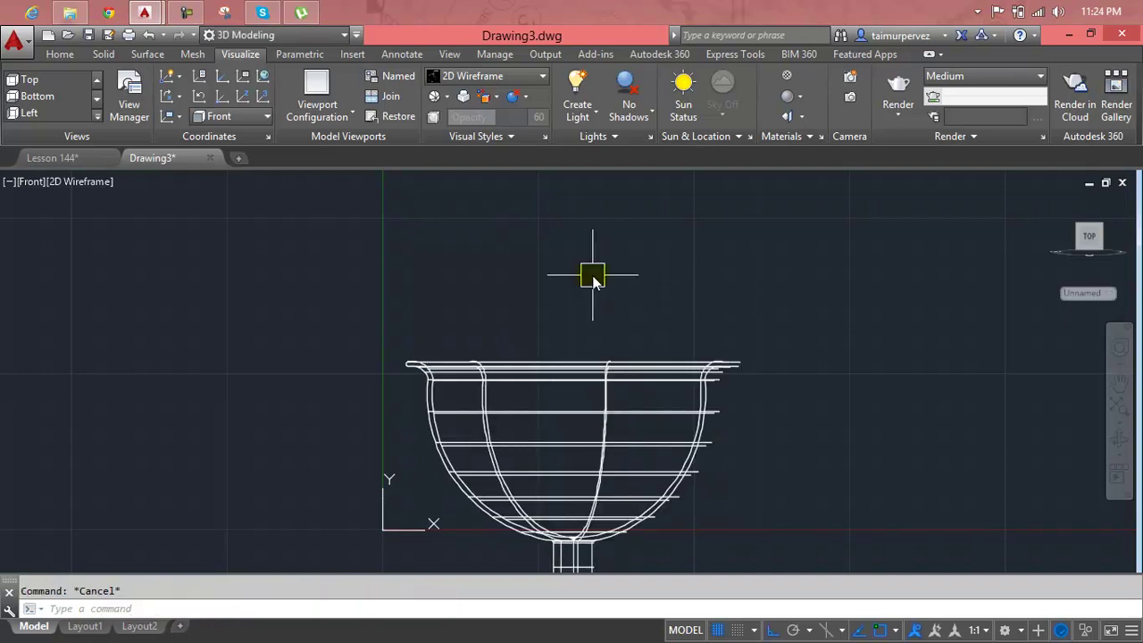
# Undo the trial revolve and zoom out to frame the whole profile
pyautogui.hotkey('ctrl', 'z')
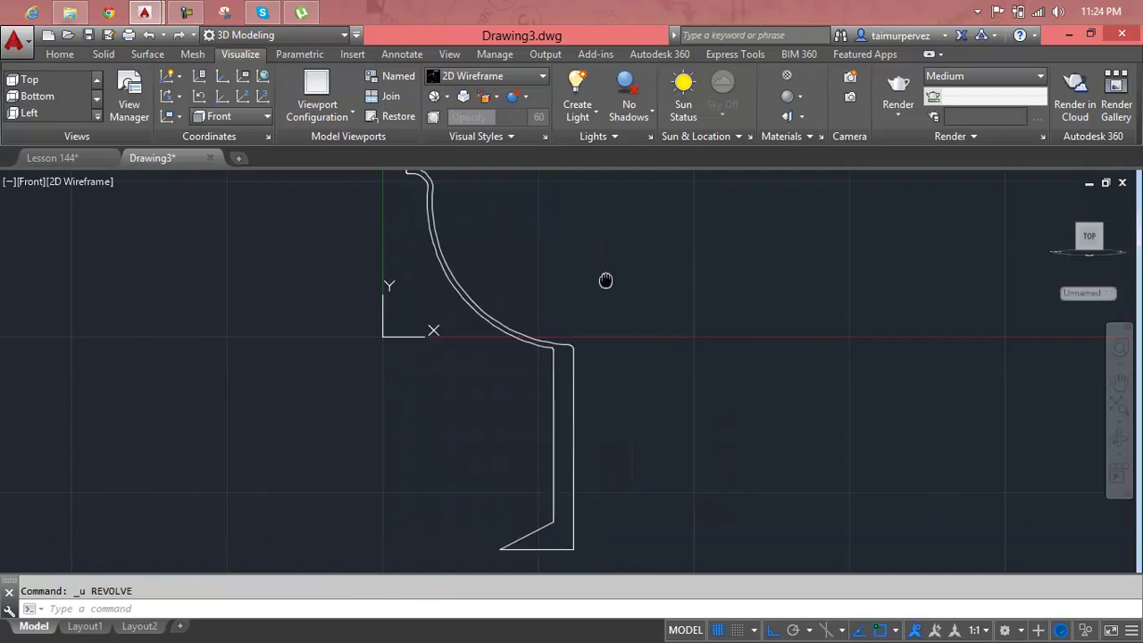
pyautogui.moveTo(592, 274); pyautogui.dragTo(632, 362, button='middle')
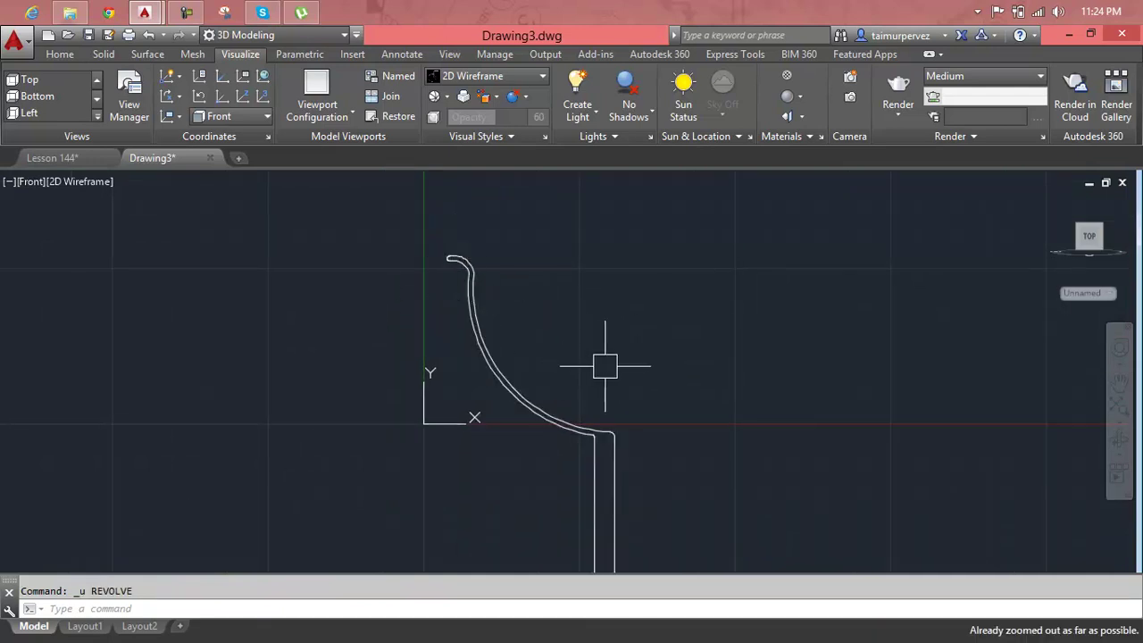
pyautogui.scroll(-3, 604, 364)
pyautogui.moveTo(589, 408); pyautogui.dragTo(620, 408, button='middle')
pyautogui.press('Escape')
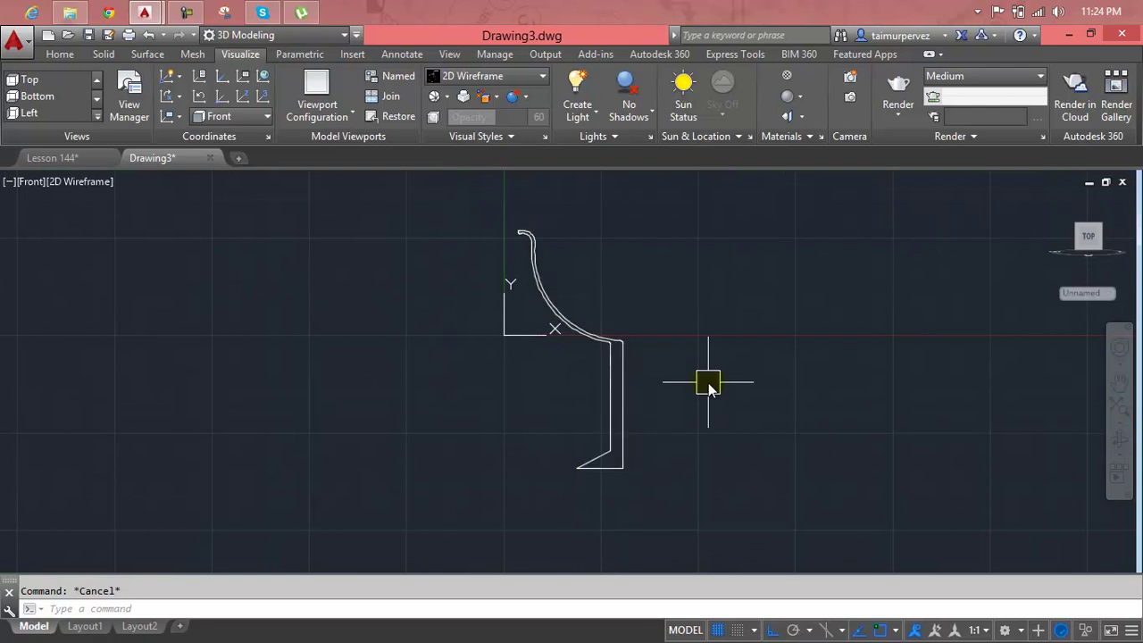
# Revolve the window-selected half-profile 360° about a vertical axis from its base, viewed isometrically
pyautogui.write('rev')
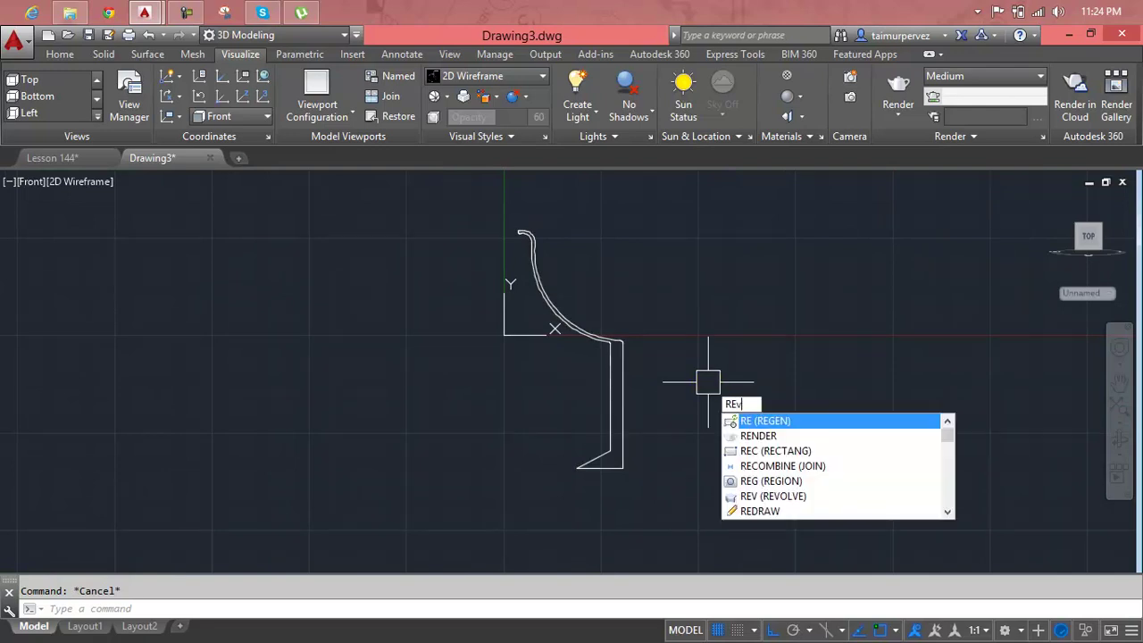
pyautogui.press('Return')
pyautogui.click(747, 249)
pyautogui.click(531, 492)
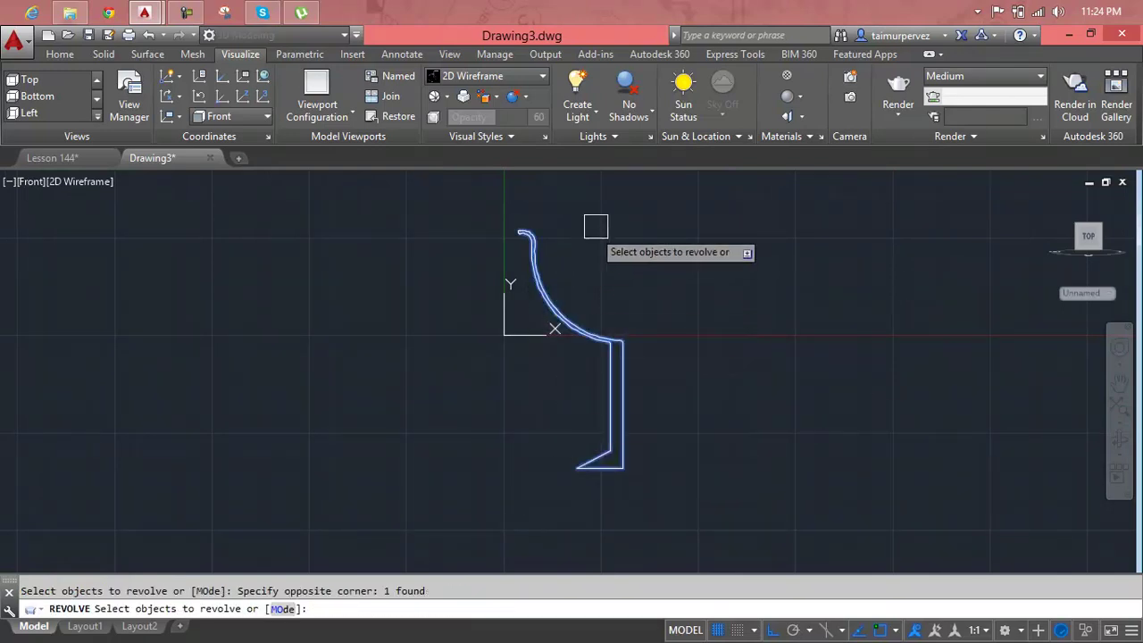
pyautogui.click(604, 198)
pyautogui.click(295, 362)
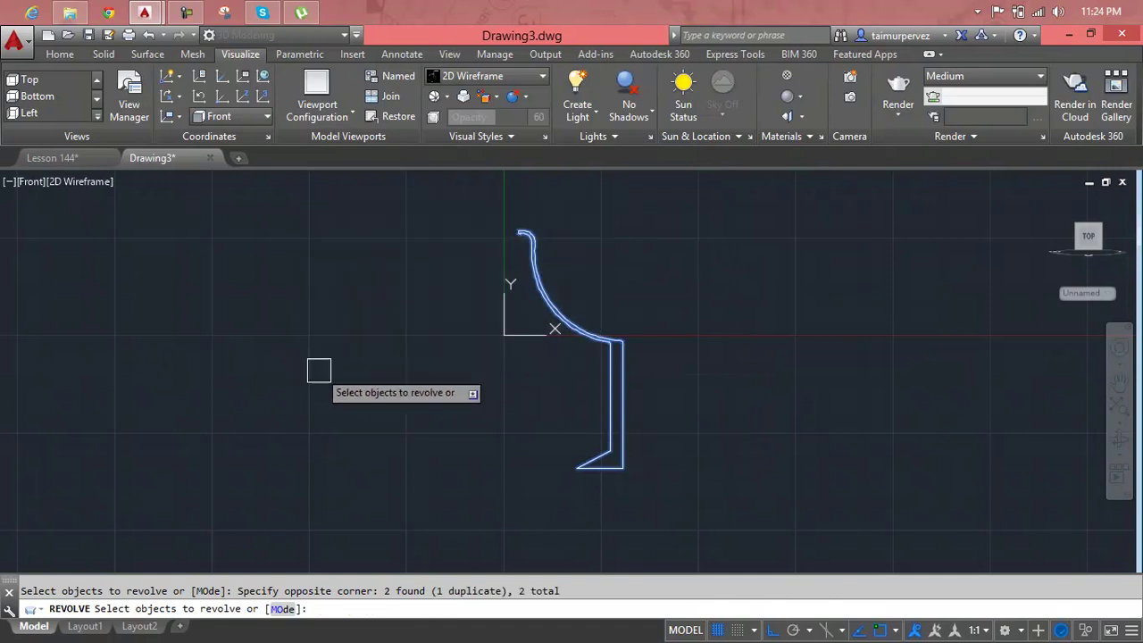
pyautogui.press('Return')
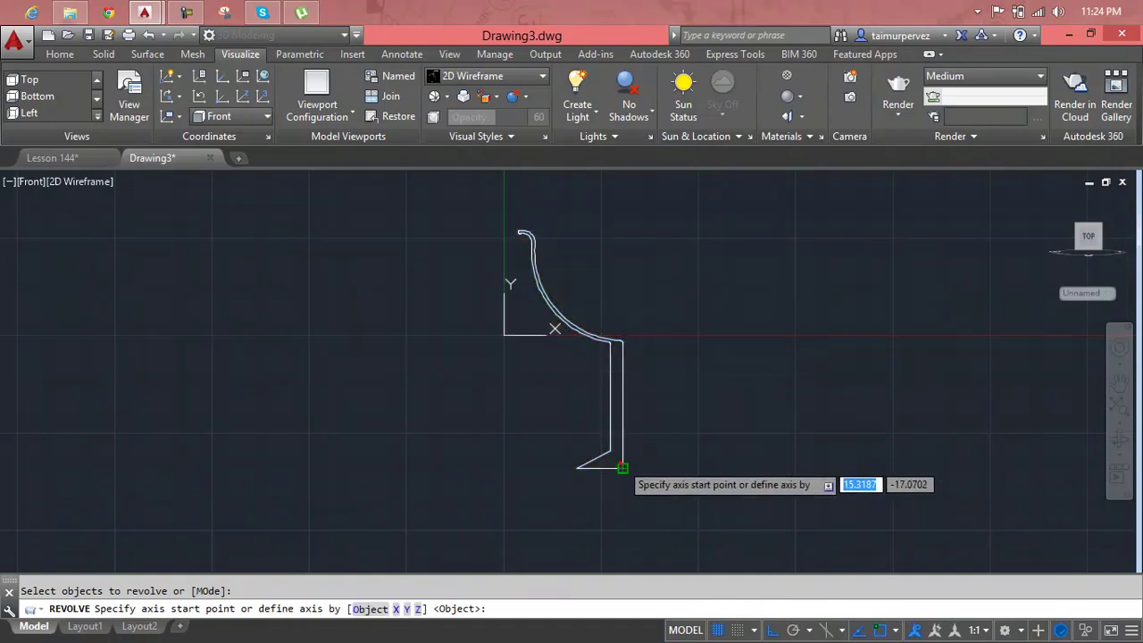
pyautogui.click(621, 467)
pyautogui.click(619, 220)
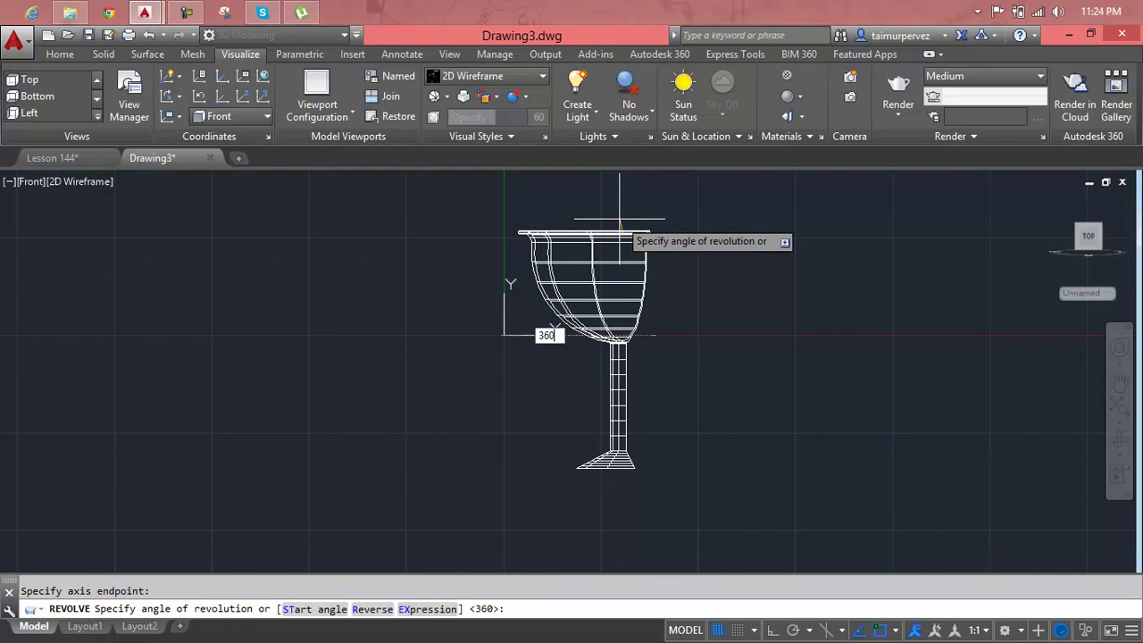
pyautogui.press('Return')
pyautogui.press('Escape')
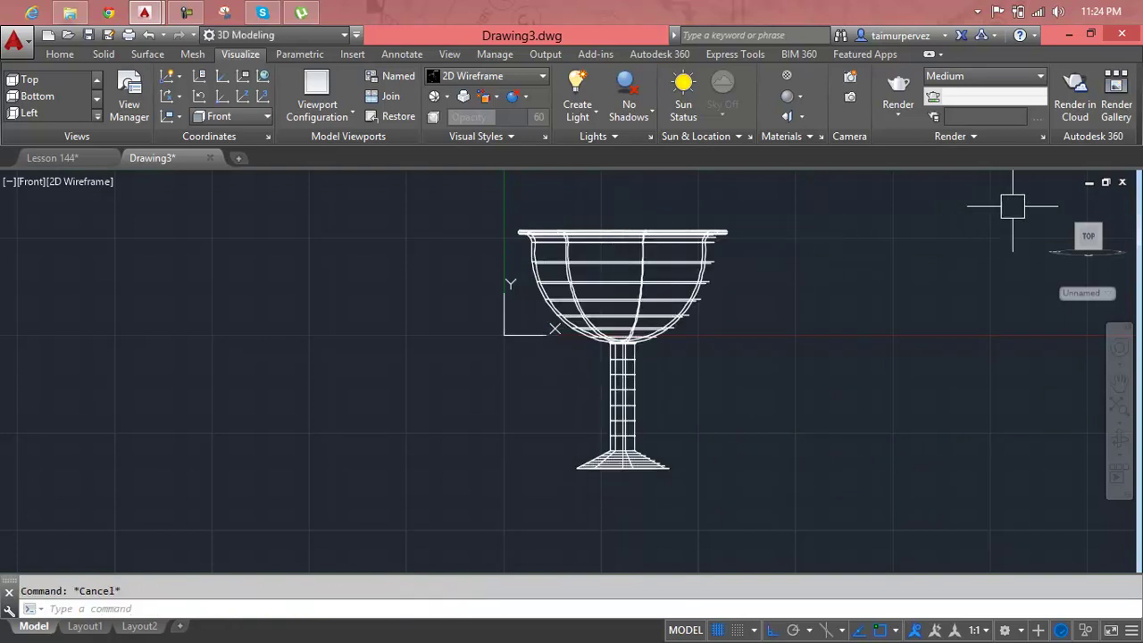
pyautogui.click(1052, 203)
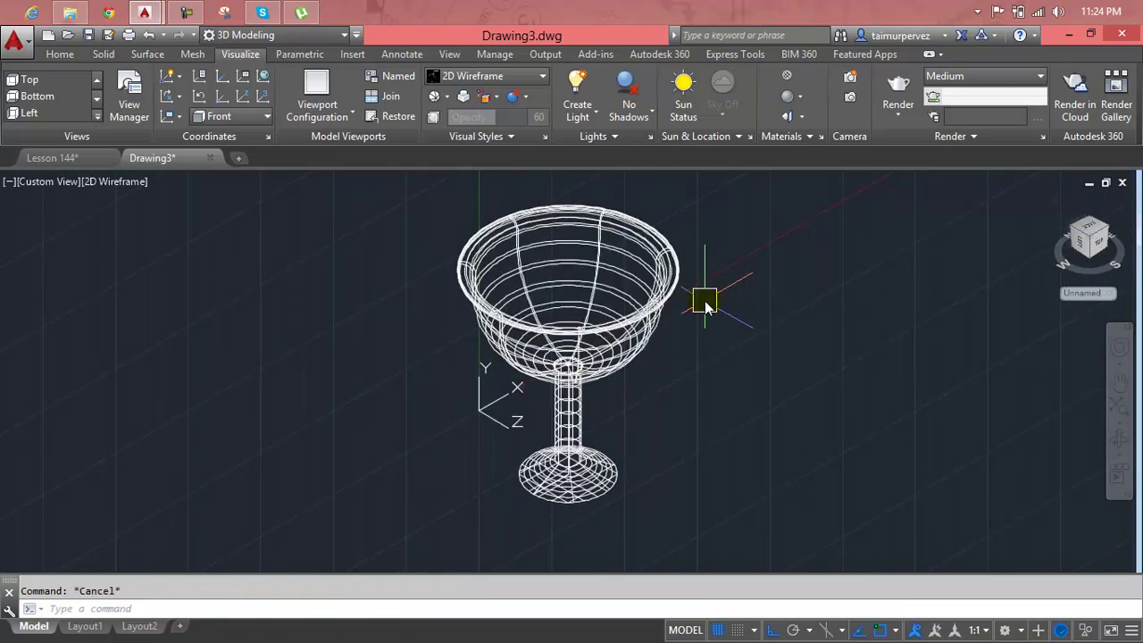
# Switch the viewport visual style to Realistic
pyautogui.click(50, 183)
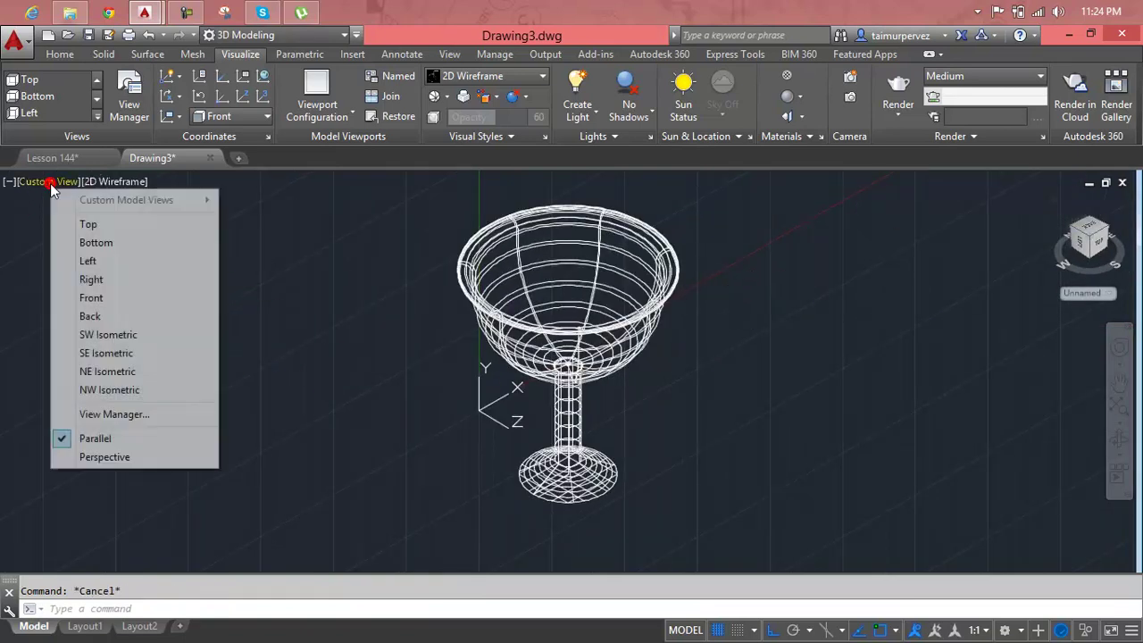
pyautogui.click(99, 181)
pyautogui.click(99, 181)
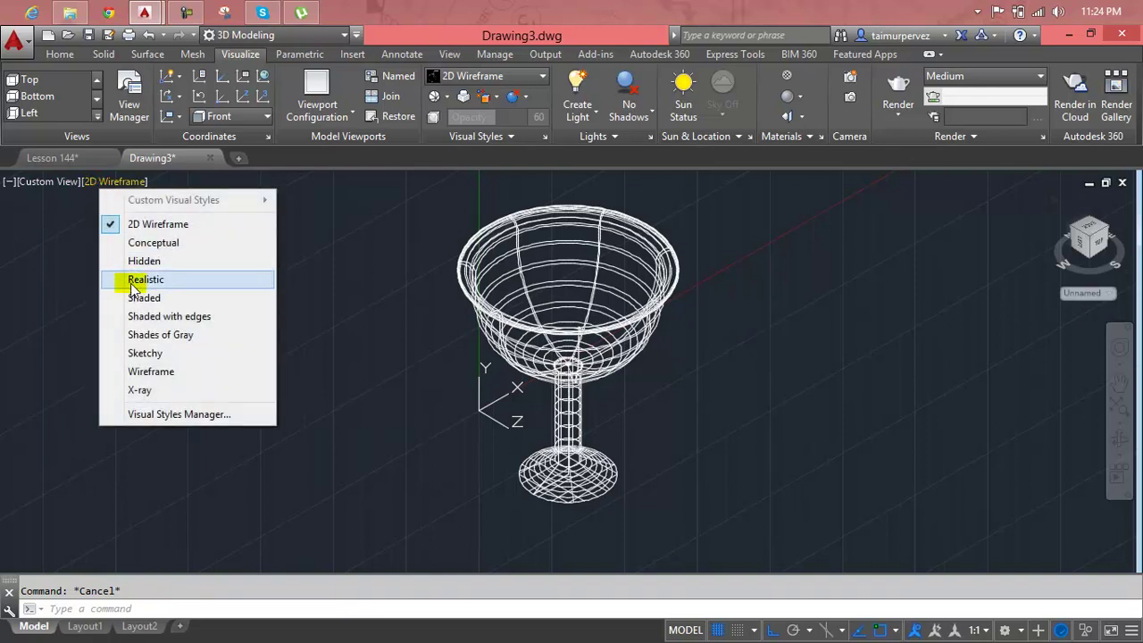
pyautogui.click(134, 279)
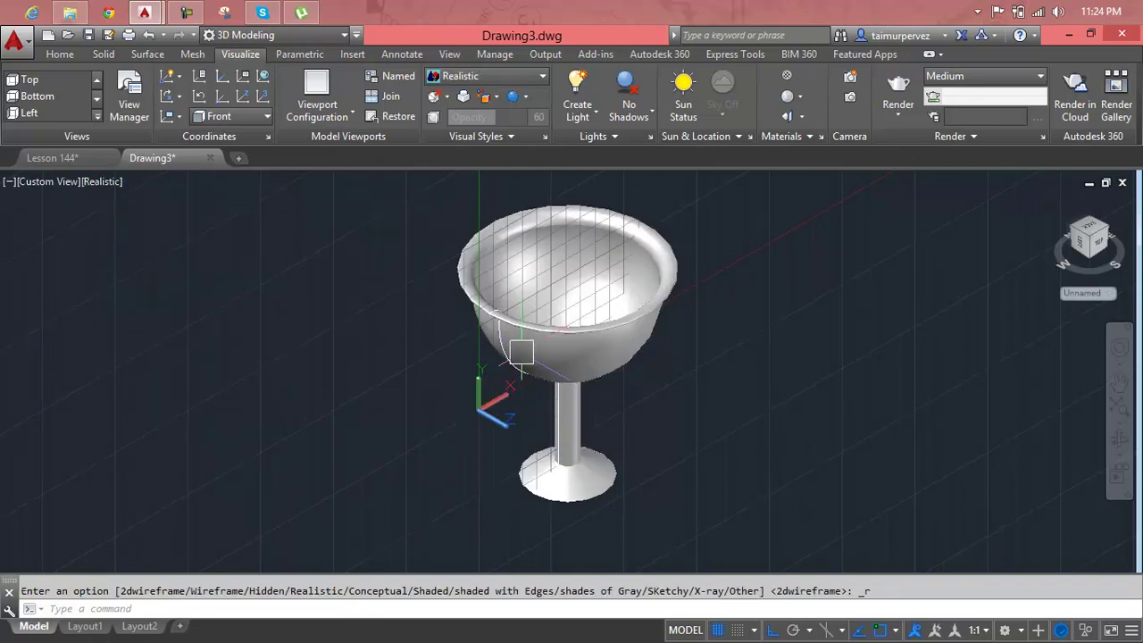
pyautogui.scroll(4, 520, 349)
# Delete the leftover profile curve from the goblet
pyautogui.press('Escape')
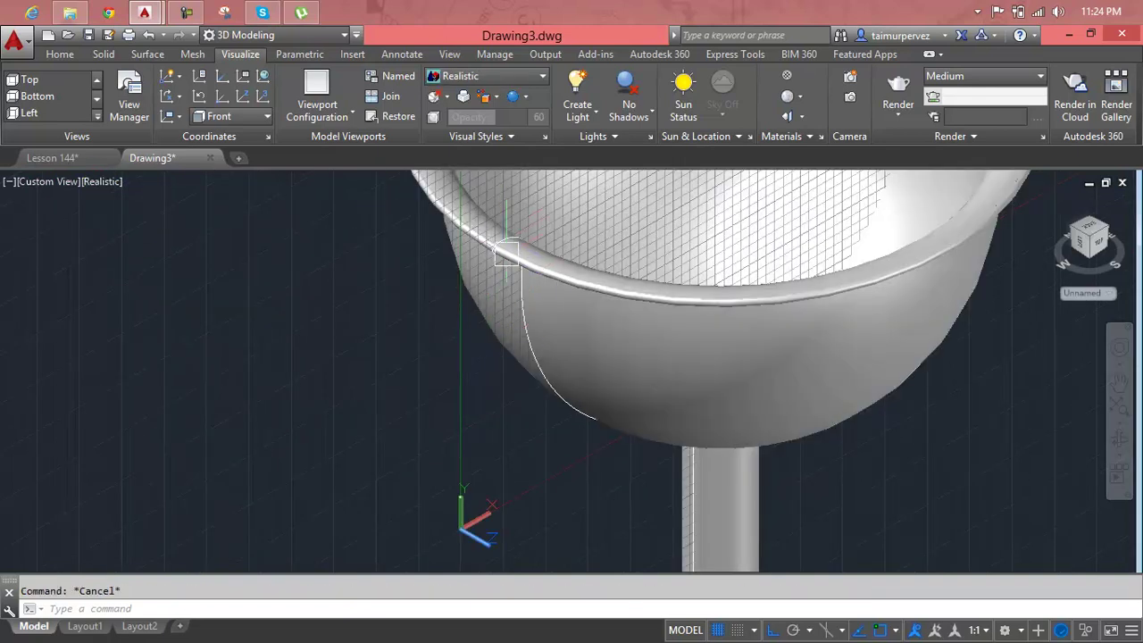
pyautogui.click(527, 349)
pyautogui.press('Delete')
pyautogui.scroll(-5, 527, 345)
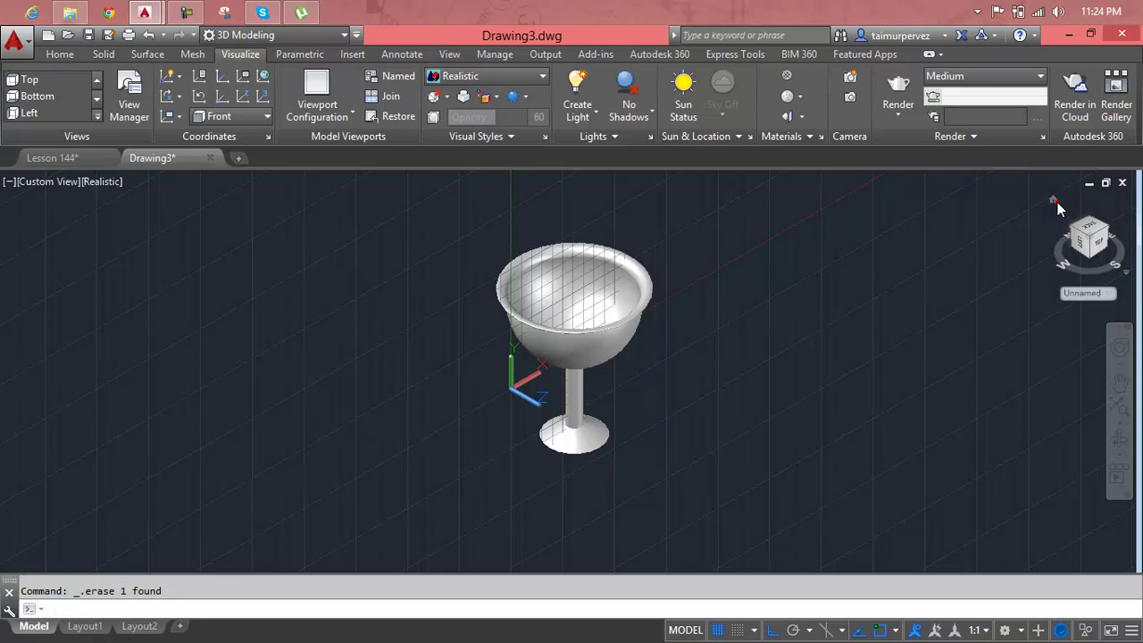
# Check the top view, return to the home isometric view and turn off the grid
pyautogui.click(1053, 201)
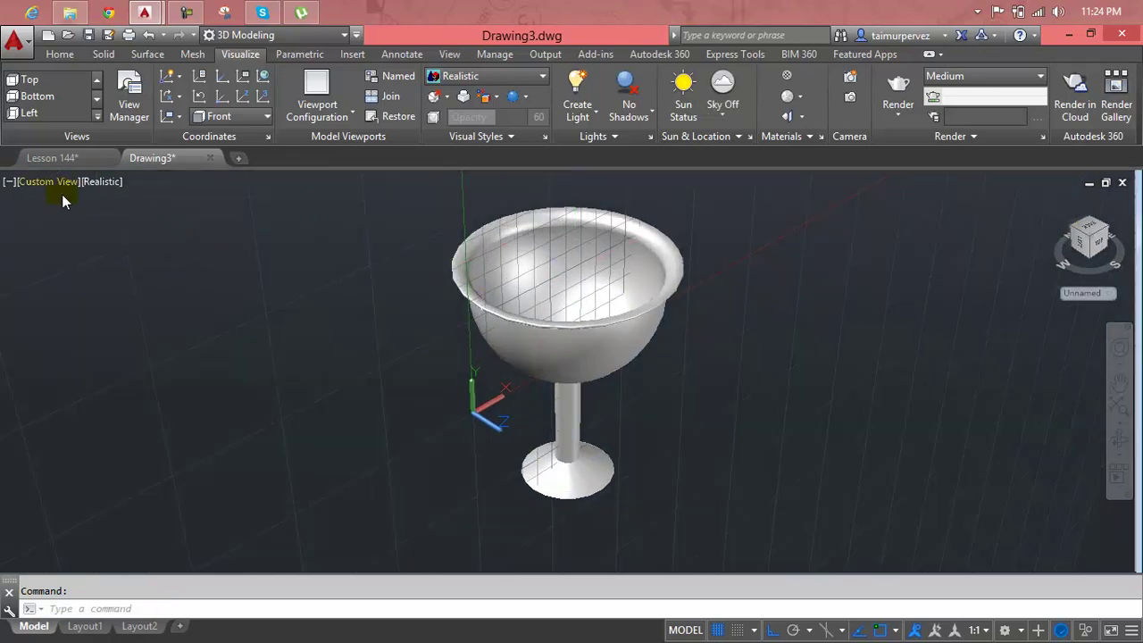
pyautogui.click(47, 181)
pyautogui.click(70, 219)
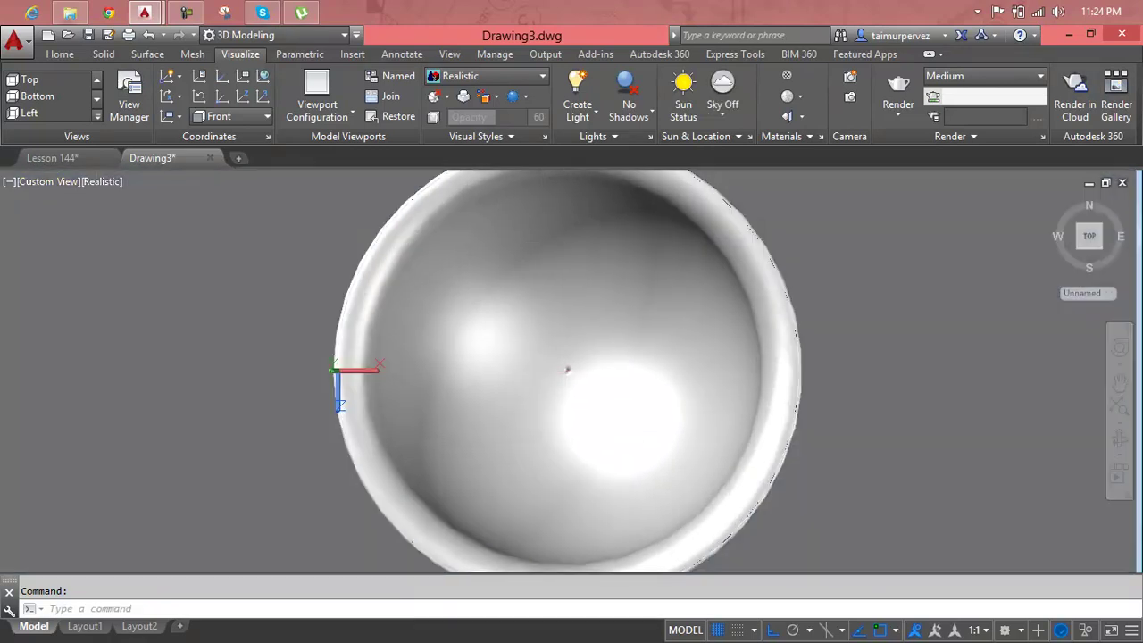
pyautogui.click(1053, 202)
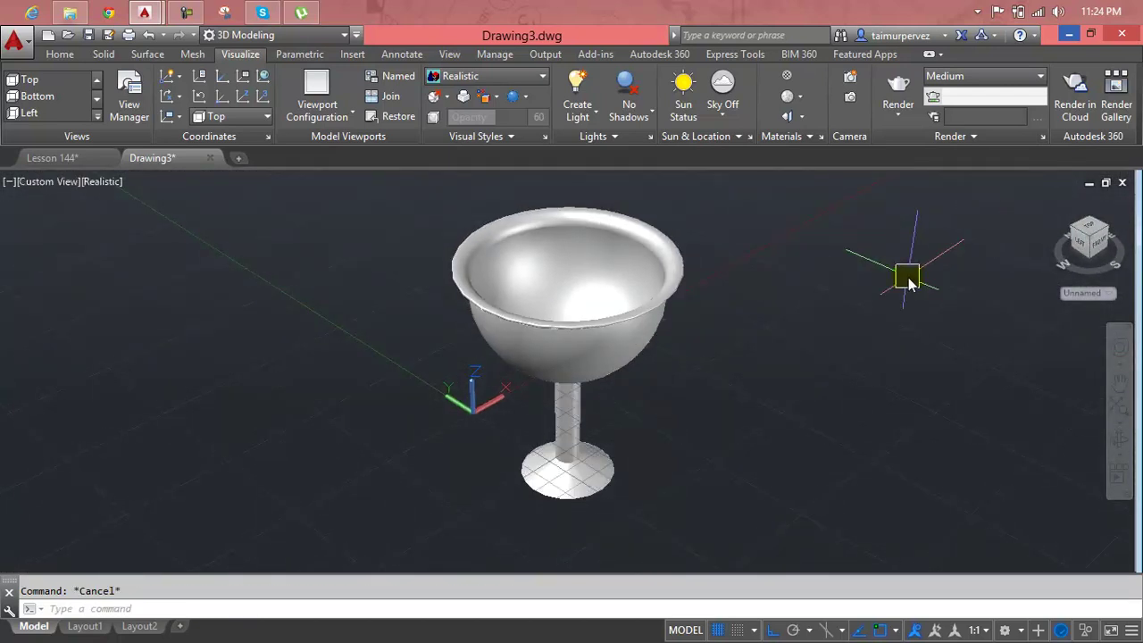
pyautogui.press('F7')
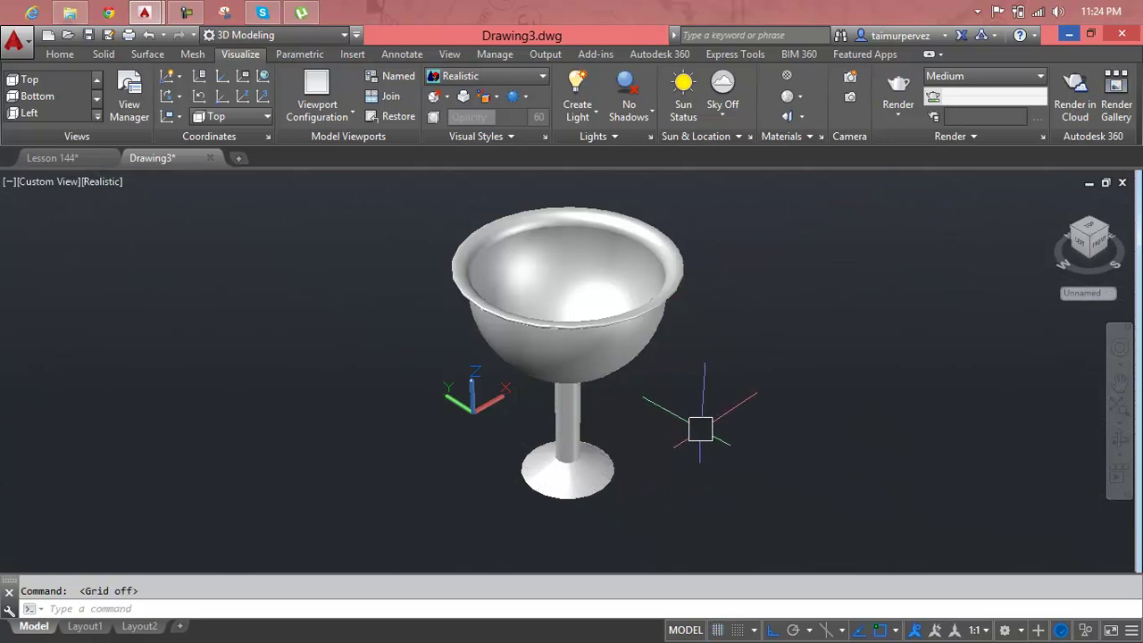
pyautogui.scroll(1, 630, 467)
pyautogui.moveTo(630, 467); pyautogui.dragTo(647, 385, button='middle')
# Draw a trial circle around the goblet base, then delete it
pyautogui.write('cc')
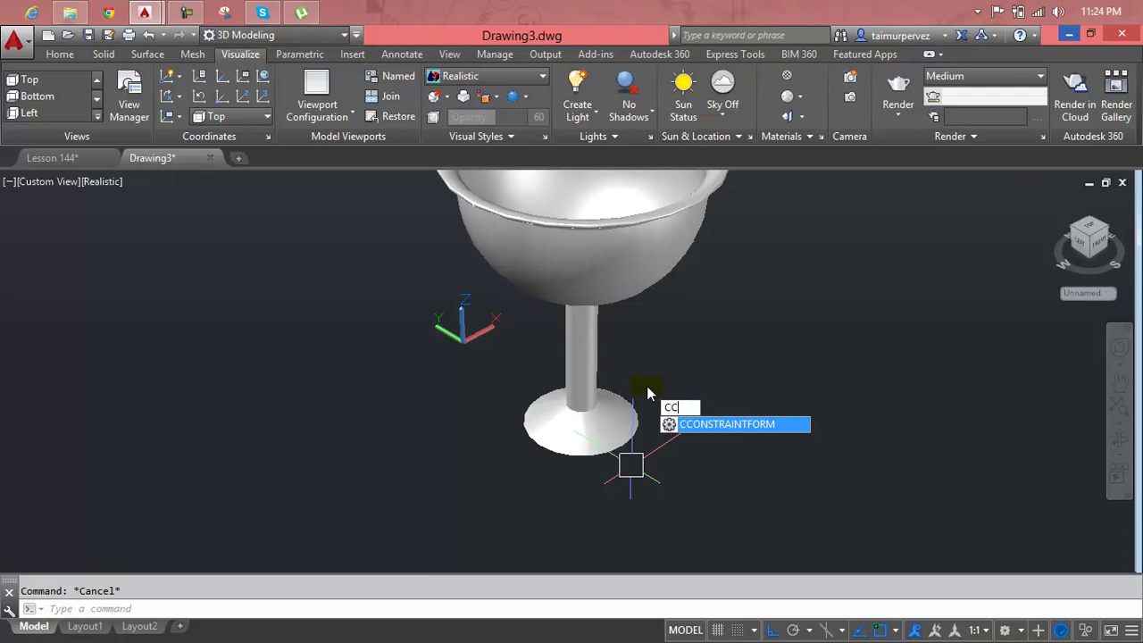
pyautogui.press('BackSpace')
pyautogui.press('Return')
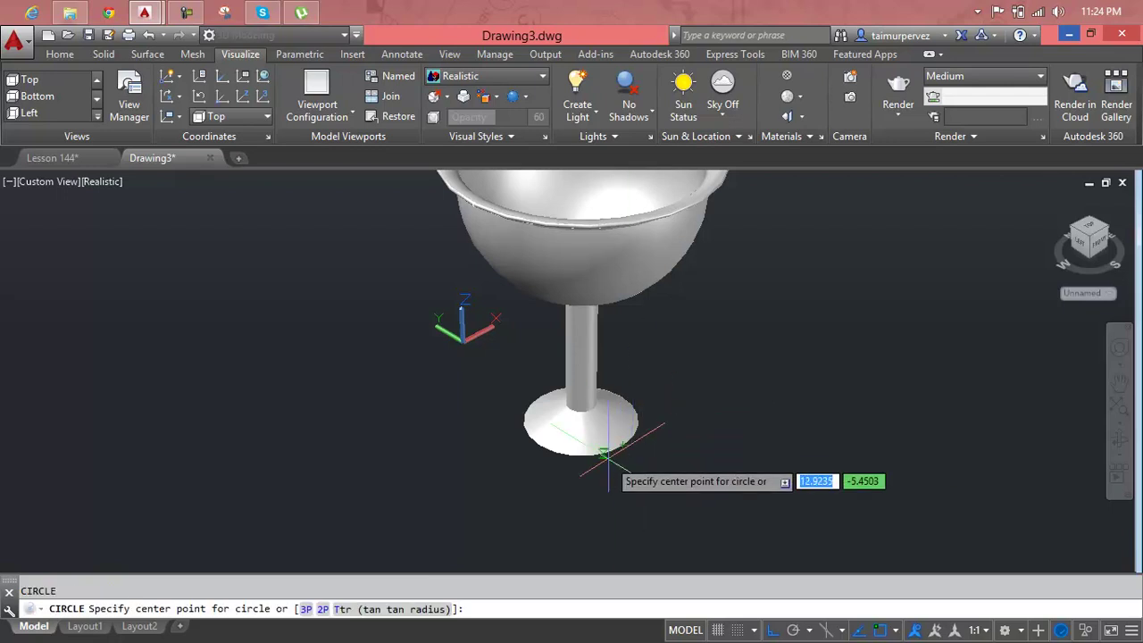
pyautogui.click(596, 459)
pyautogui.click(719, 454)
pyautogui.scroll(-3, 719, 453)
pyautogui.scroll(-3, 744, 473)
pyautogui.moveTo(745, 473); pyautogui.dragTo(615, 426, button='middle')
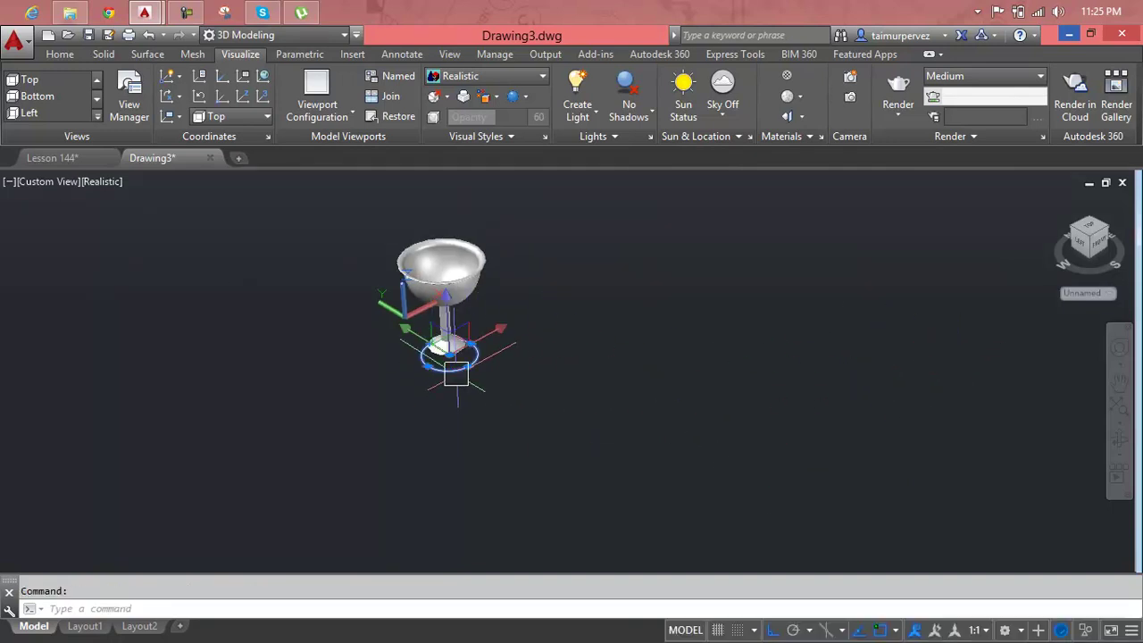
pyautogui.press('Delete')
# Draw a large circle centred on the glass base to outline the floor
pyautogui.press('Return')
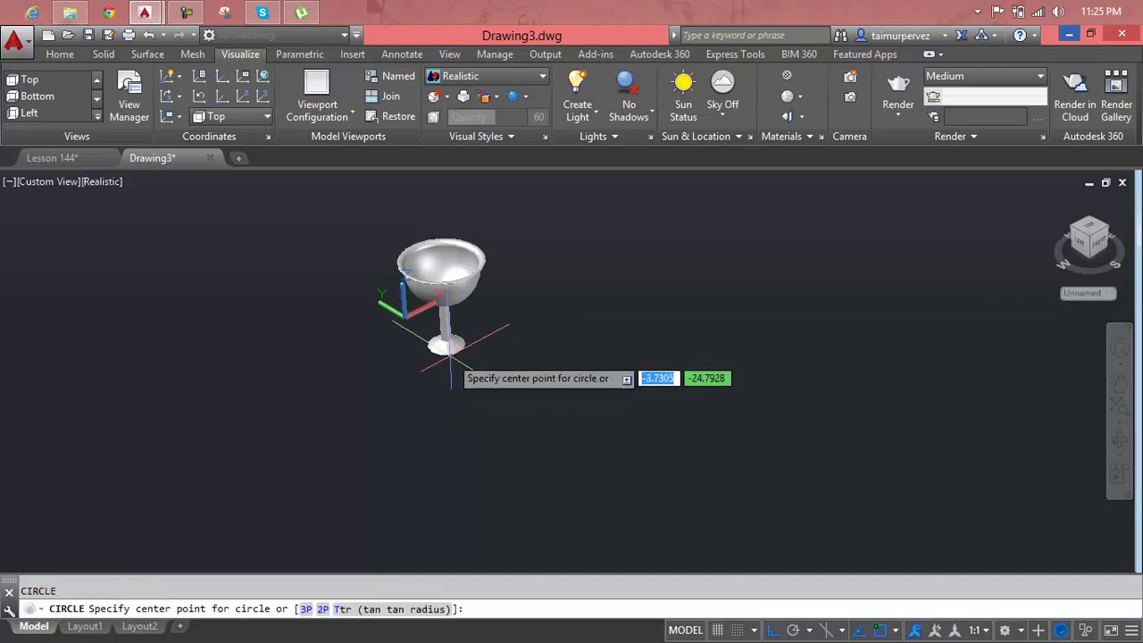
pyautogui.scroll(3, 451, 379)
pyautogui.click(338, 337)
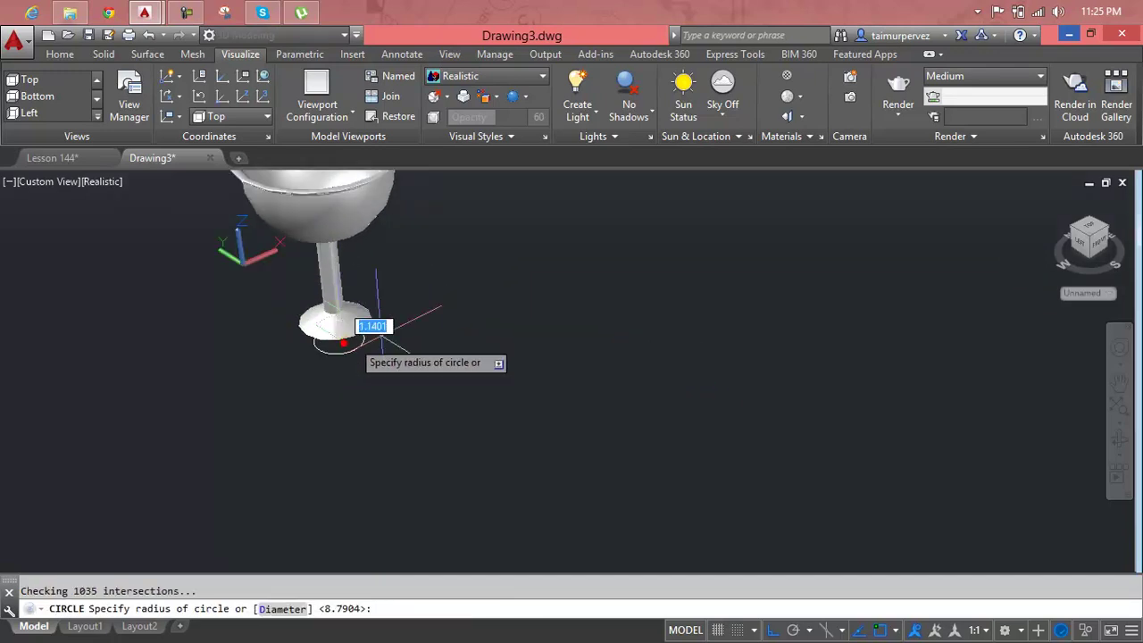
pyautogui.scroll(-3, 768, 335)
pyautogui.moveTo(719, 356); pyautogui.dragTo(726, 359, button='middle')
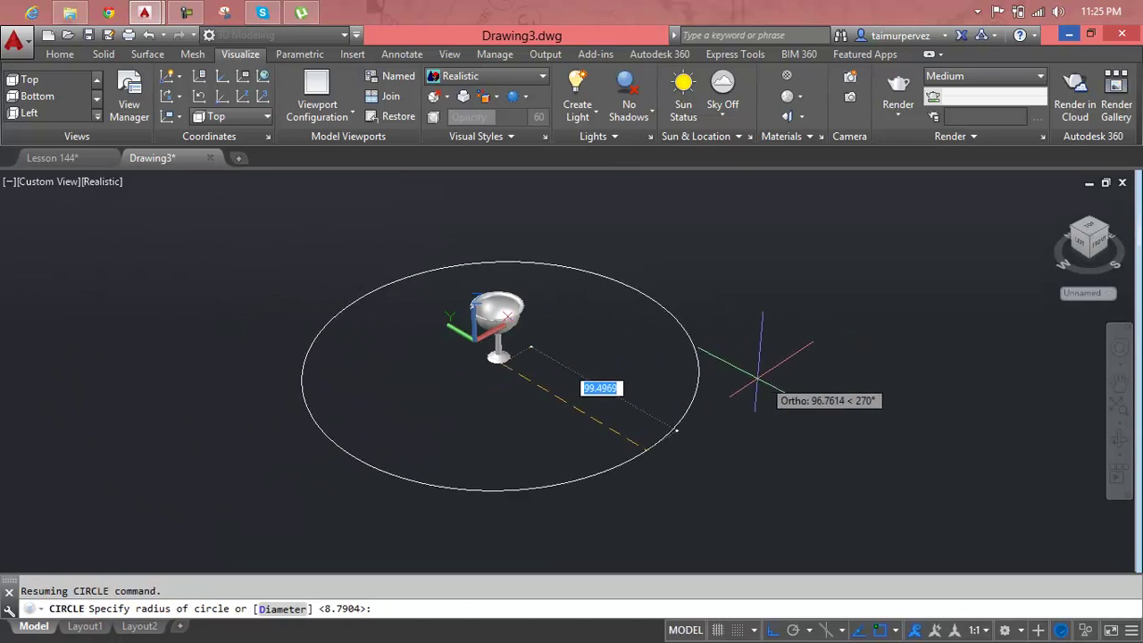
pyautogui.click(748, 377)
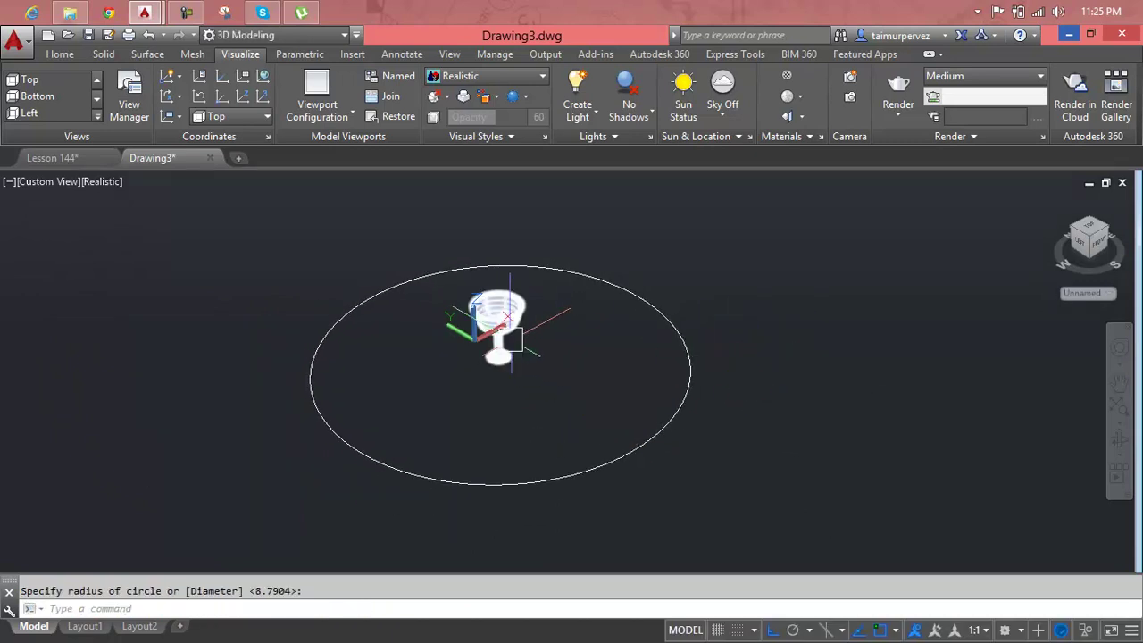
pyautogui.press('Escape')
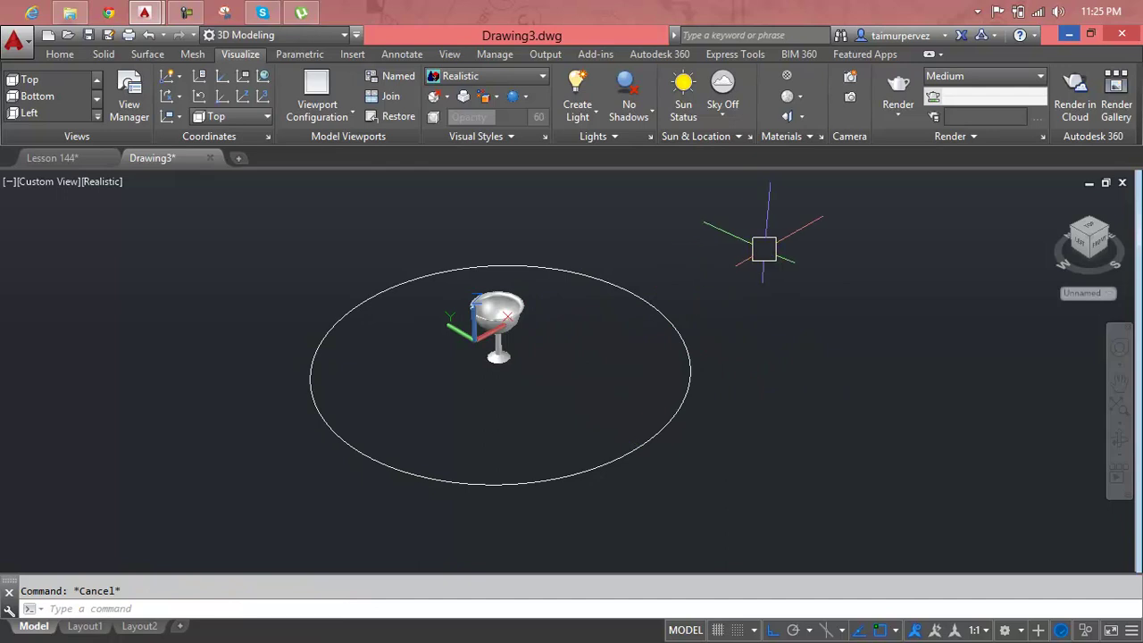
# Convert the circle into a region with REGION to form the floor disc
pyautogui.write('reg')
pyautogui.press('Return')
pyautogui.click(683, 333)
pyautogui.press('Return')
pyautogui.scroll(2, 441, 357)
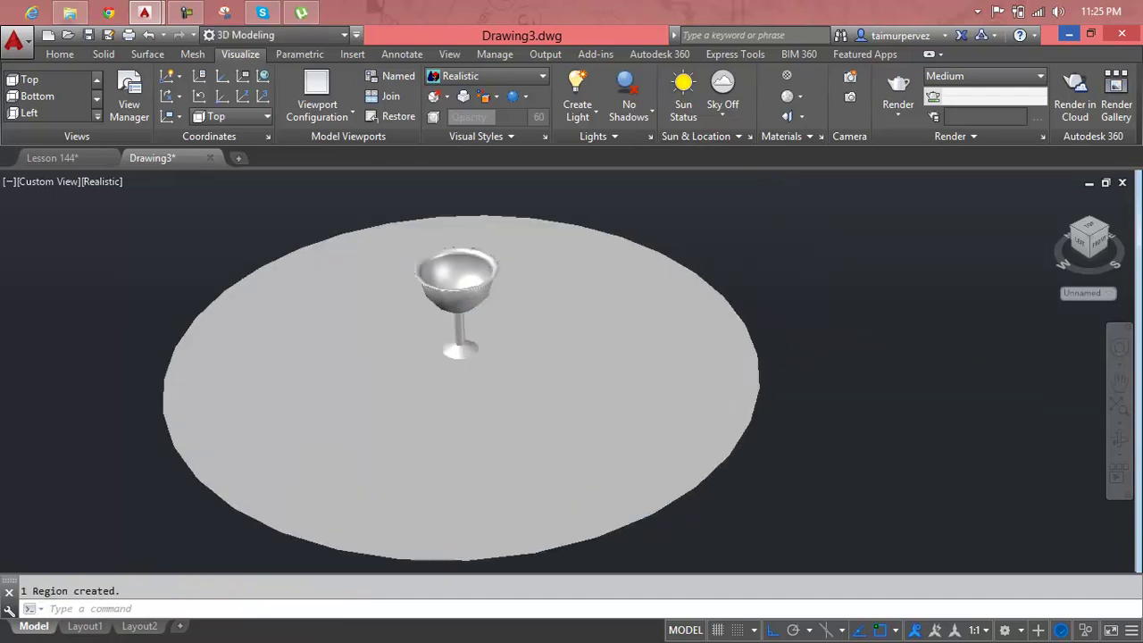
# Draw a 3-point arc along the floor disc's back rim, behind the glass
pyautogui.press('Escape')
pyautogui.click(402, 346)
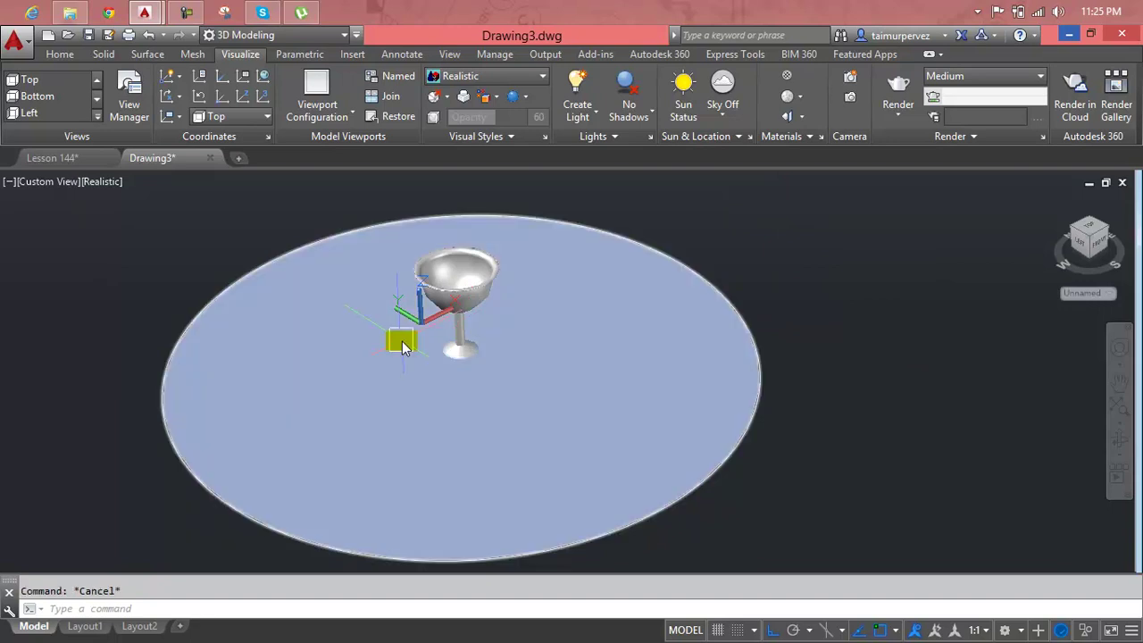
pyautogui.write('arc')
pyautogui.press('Return')
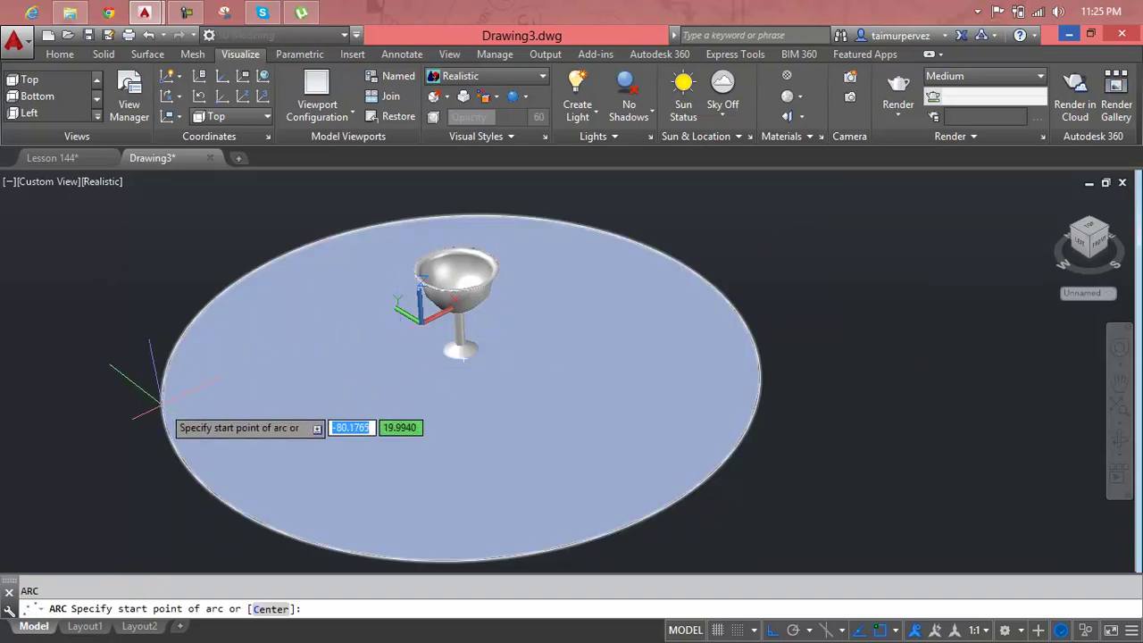
pyautogui.click(164, 423)
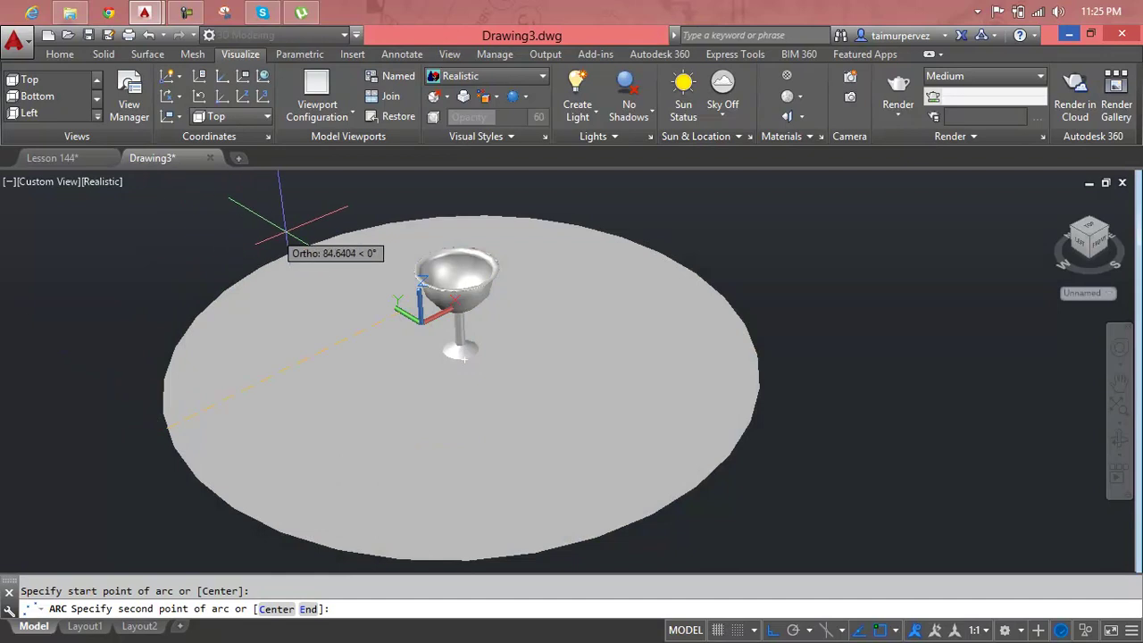
pyautogui.click(347, 231)
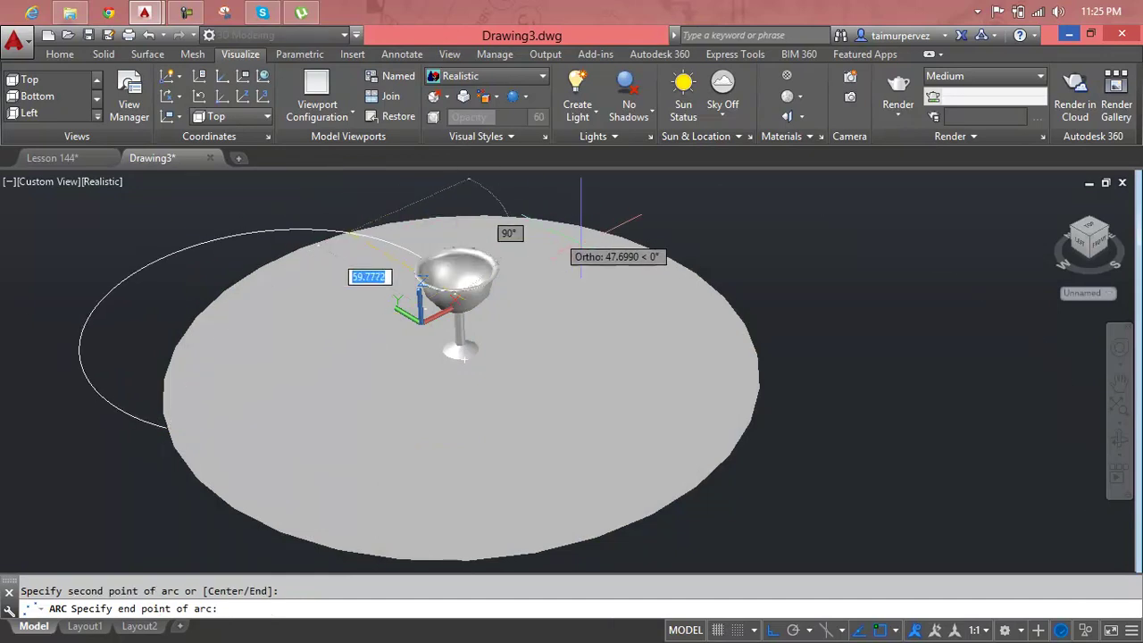
pyautogui.click(708, 286)
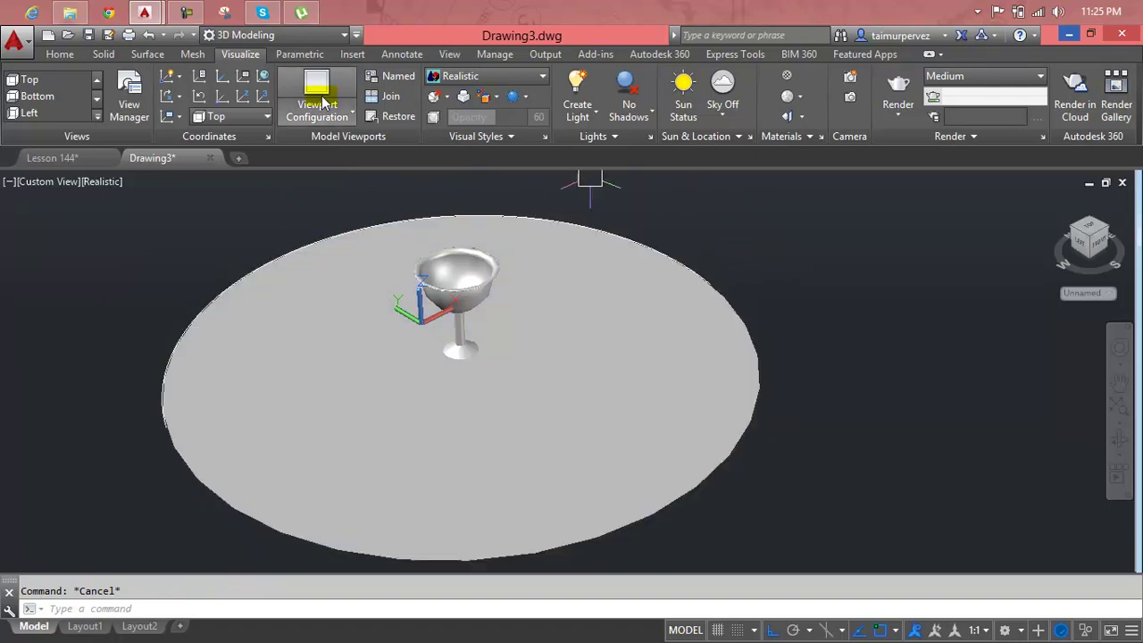
# Extrude the arc upward into a tall curved wall
pyautogui.click(52, 55)
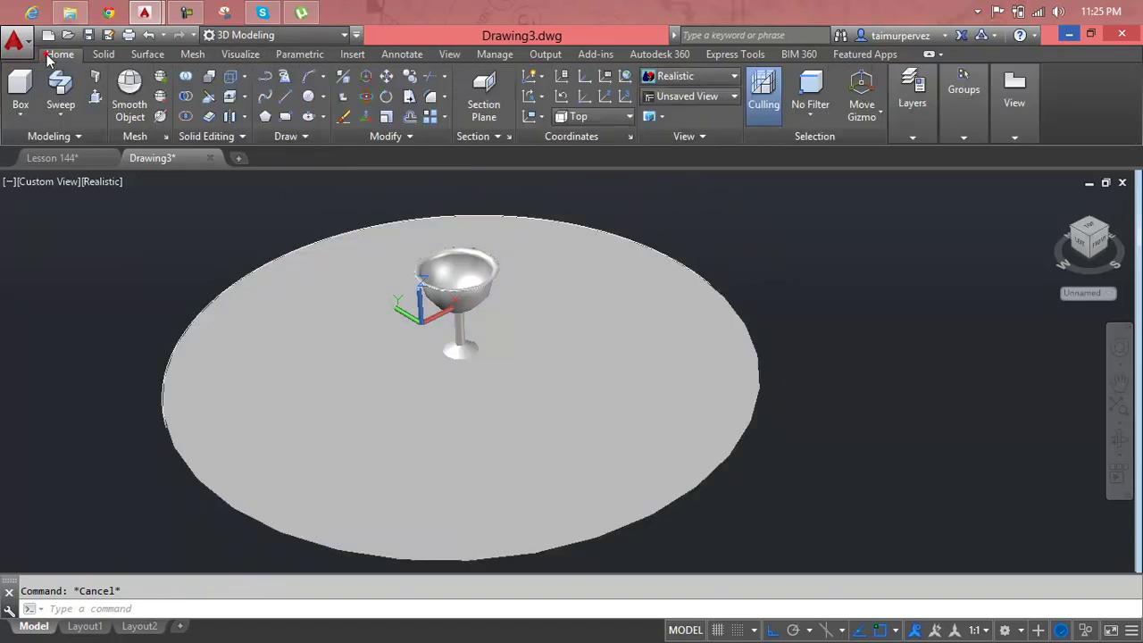
pyautogui.click(61, 114)
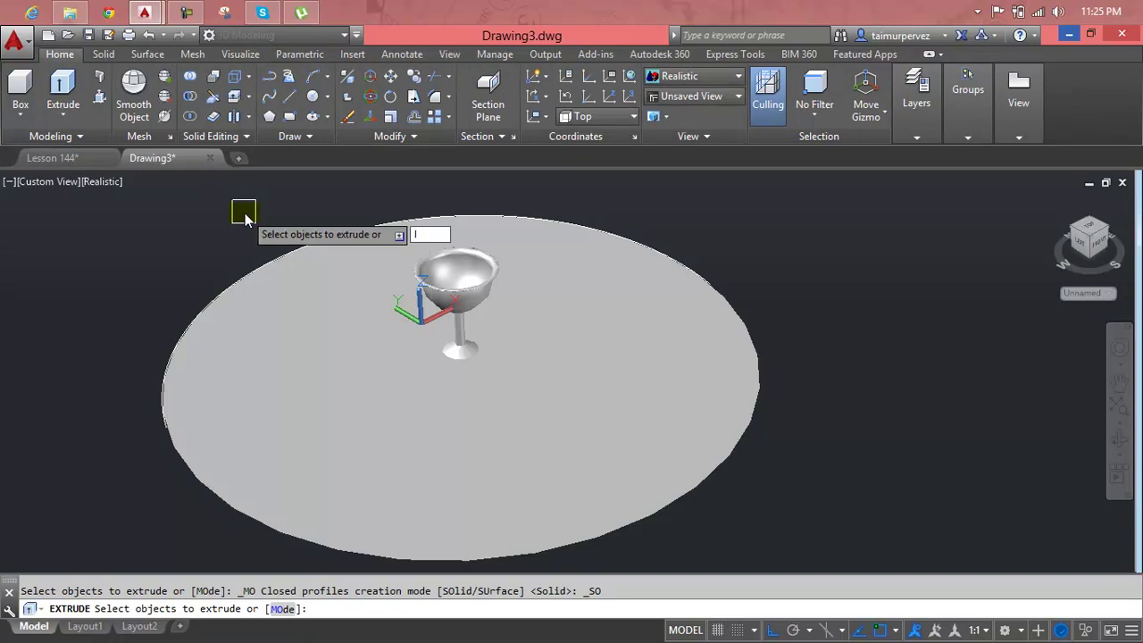
pyautogui.scroll(-3, 248, 223)
pyautogui.moveTo(255, 238); pyautogui.dragTo(288, 275, button='middle')
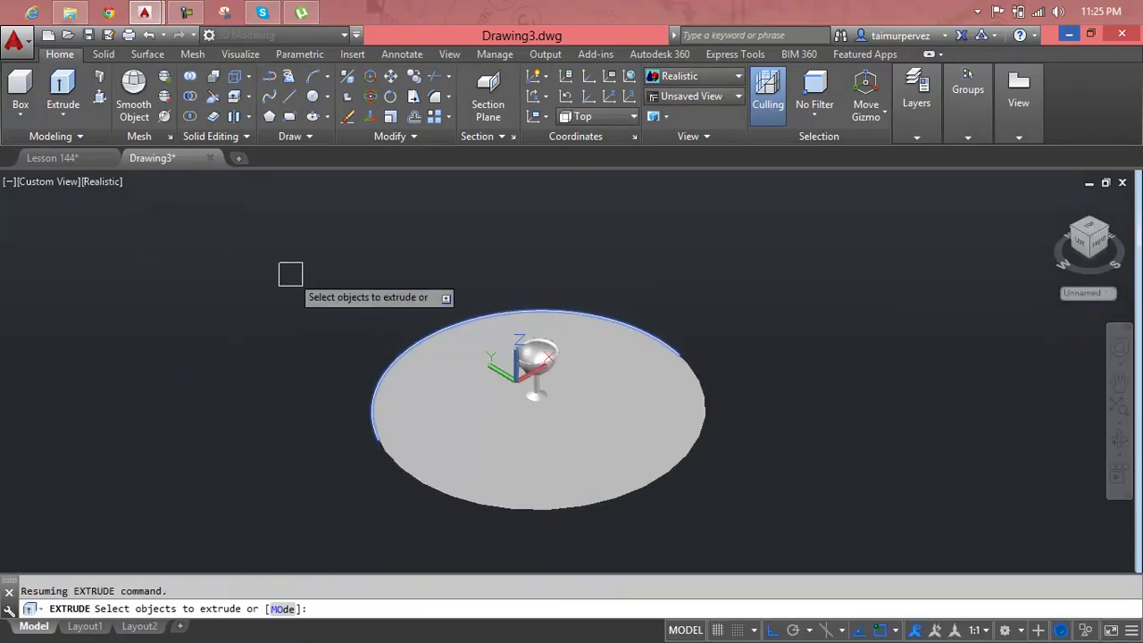
pyautogui.press('Return')
pyautogui.moveTo(353, 308); pyautogui.dragTo(322, 345, button='middle')
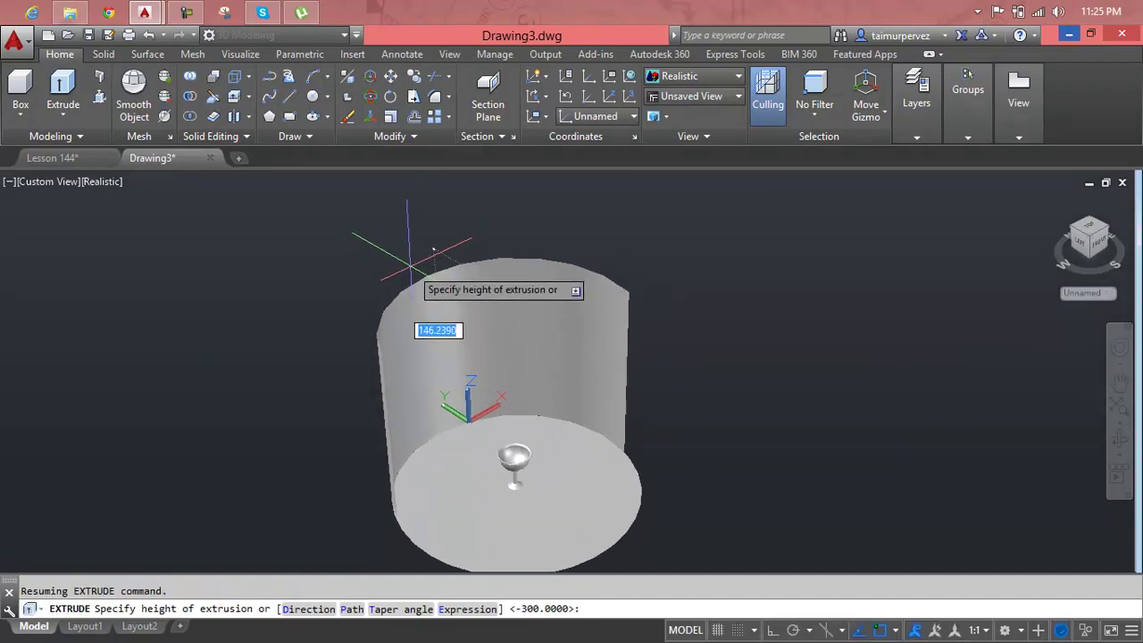
pyautogui.scroll(5, 574, 497)
pyautogui.moveTo(530, 491); pyautogui.dragTo(538, 379, button='middle')
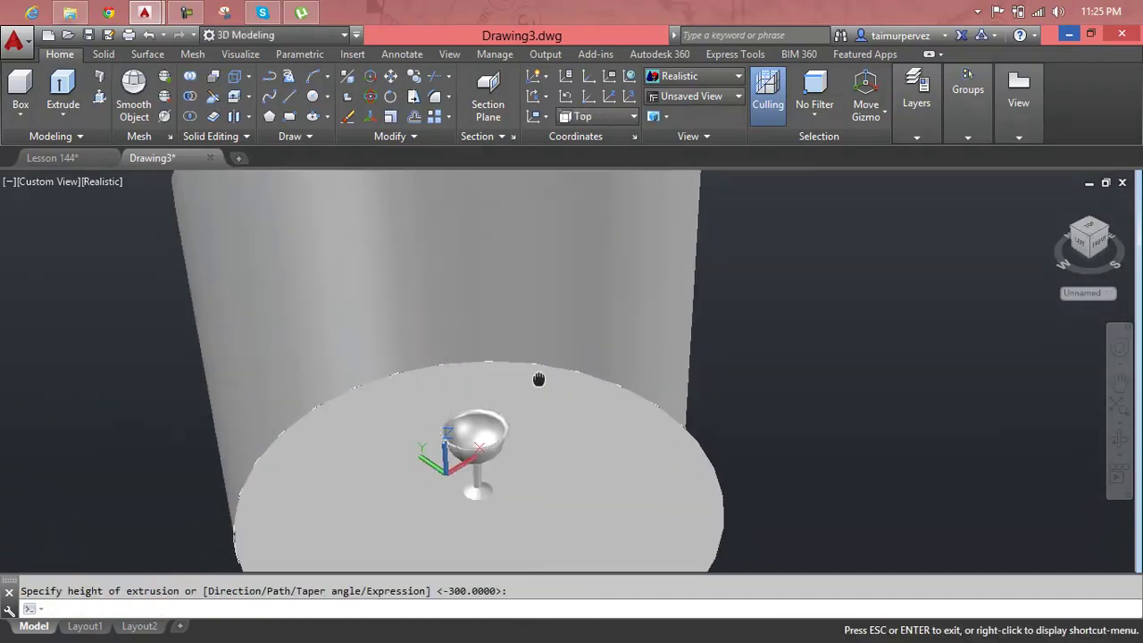
pyautogui.press('Return')
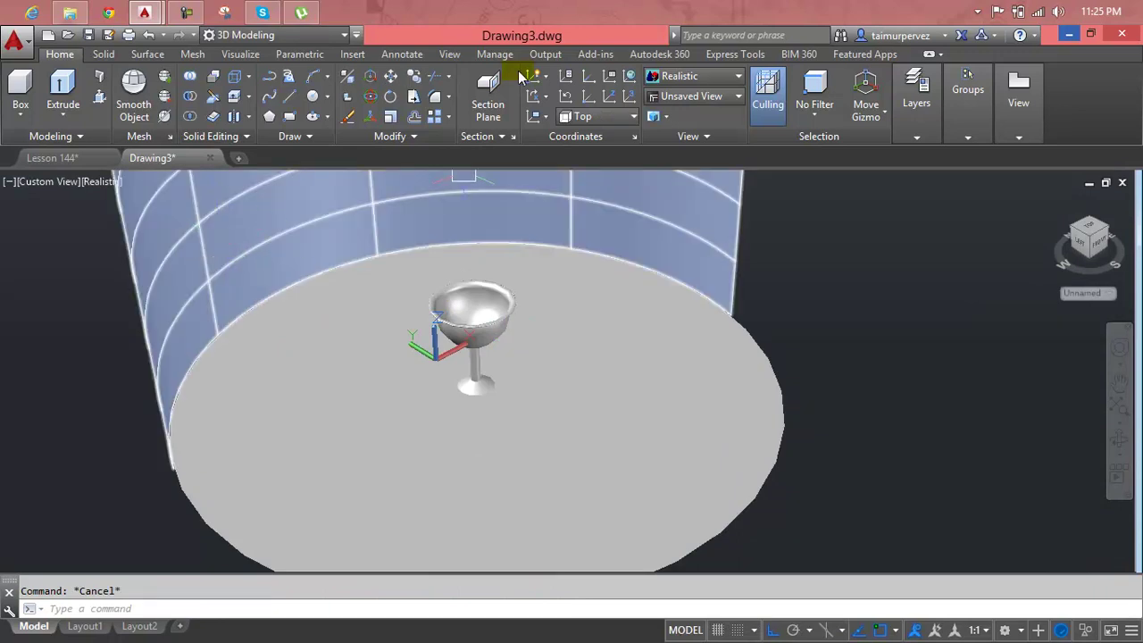
pyautogui.click(401, 54)
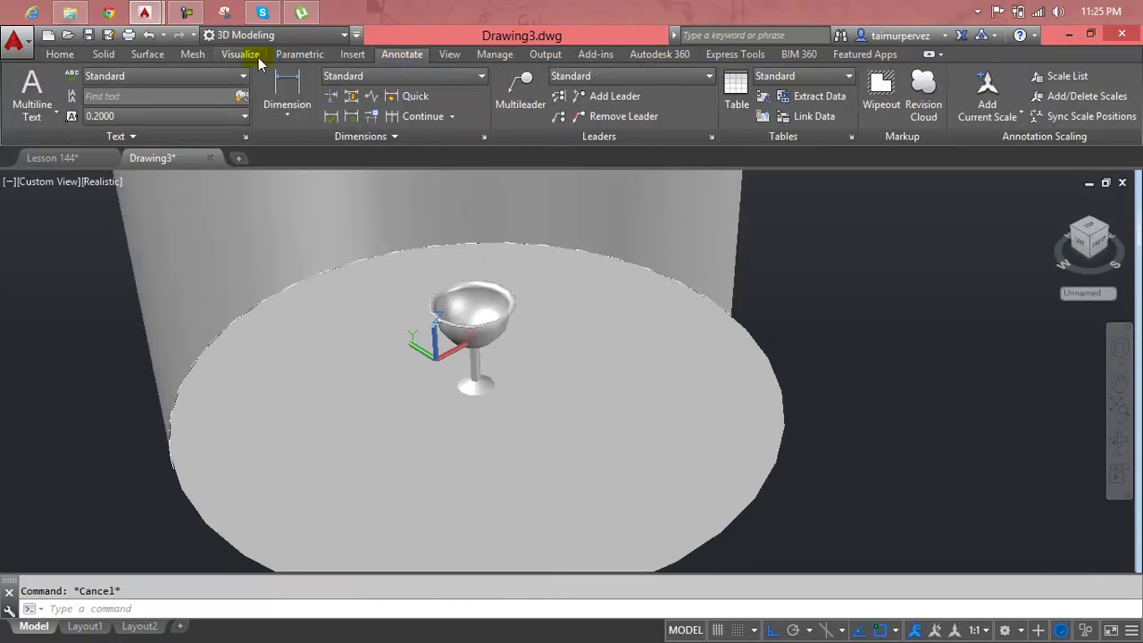
pyautogui.click(241, 55)
# Apply the Siding Bevel wood material to the floor disc and Pink paint to the wall
pyautogui.click(790, 79)
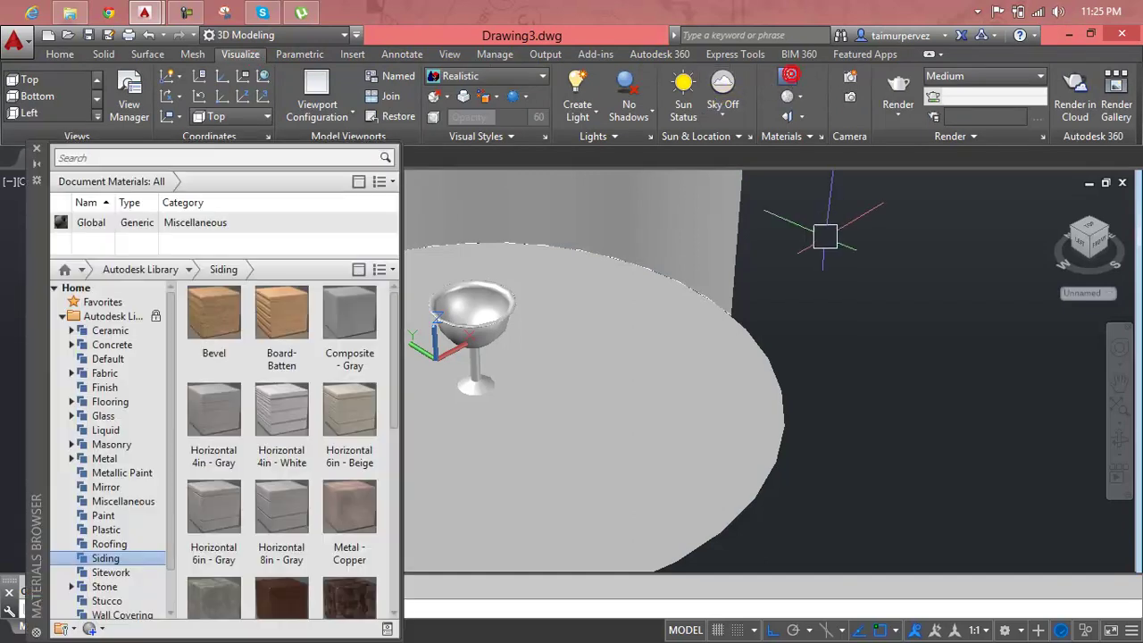
pyautogui.click(219, 159)
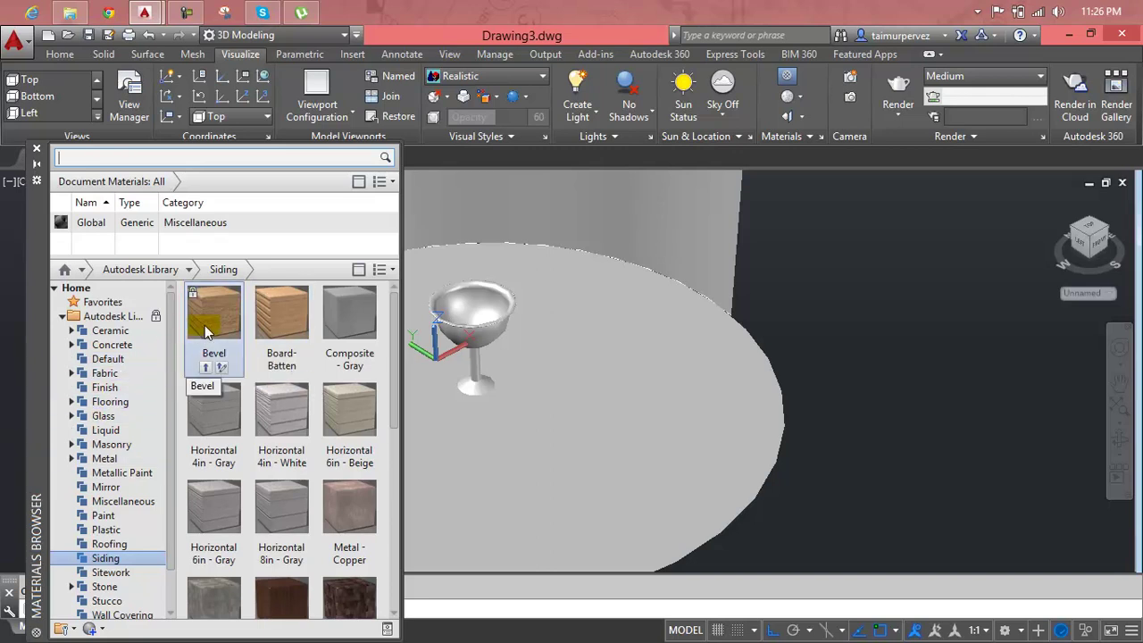
pyautogui.moveTo(204, 355); pyautogui.dragTo(461, 443)
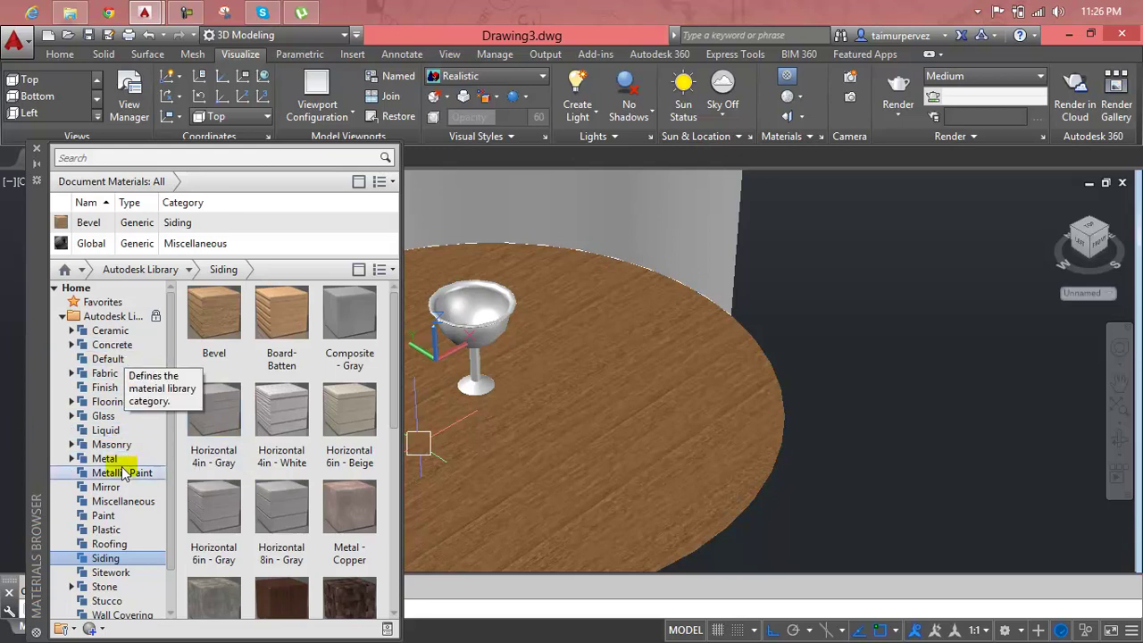
pyautogui.click(121, 515)
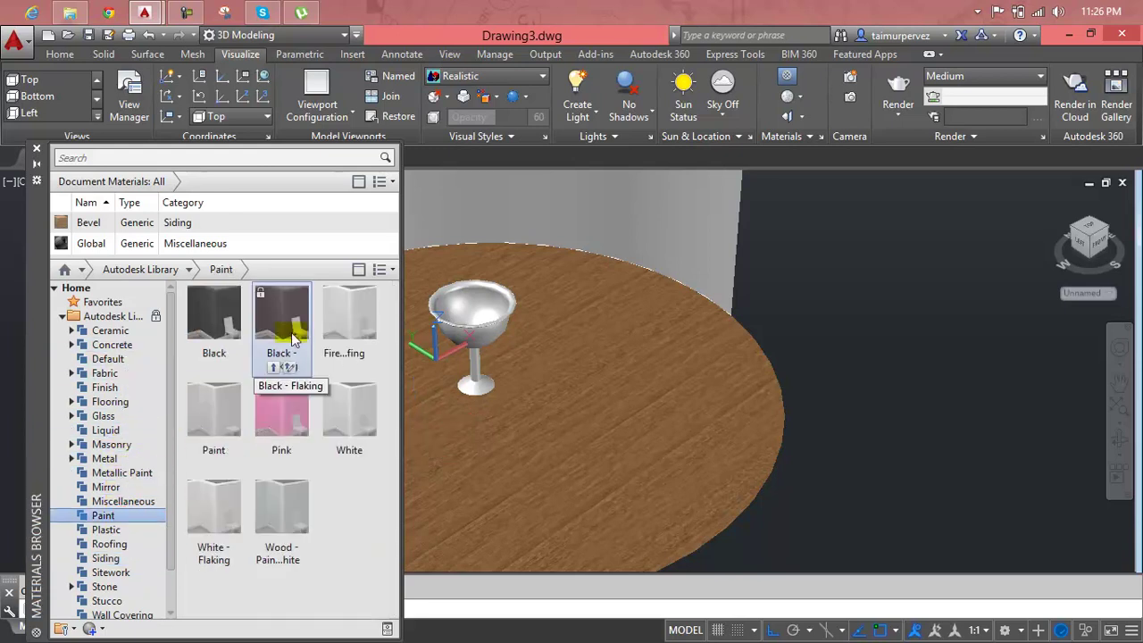
pyautogui.moveTo(281, 413); pyautogui.dragTo(545, 212)
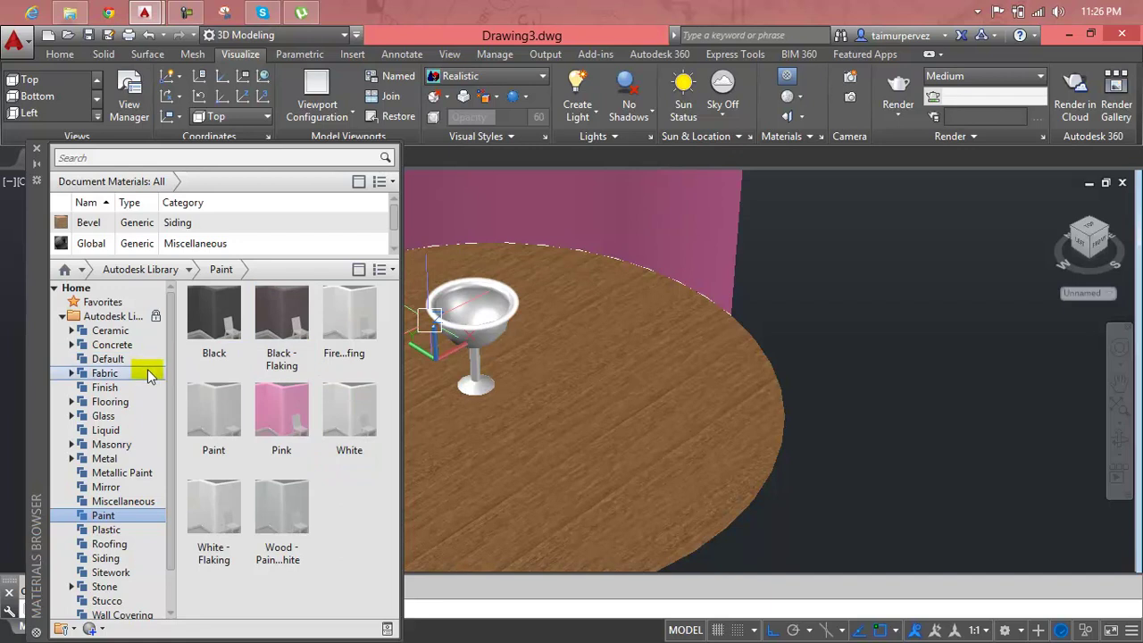
# Apply Clear - Amber glass to the goblet and close the materials browser
pyautogui.click(135, 417)
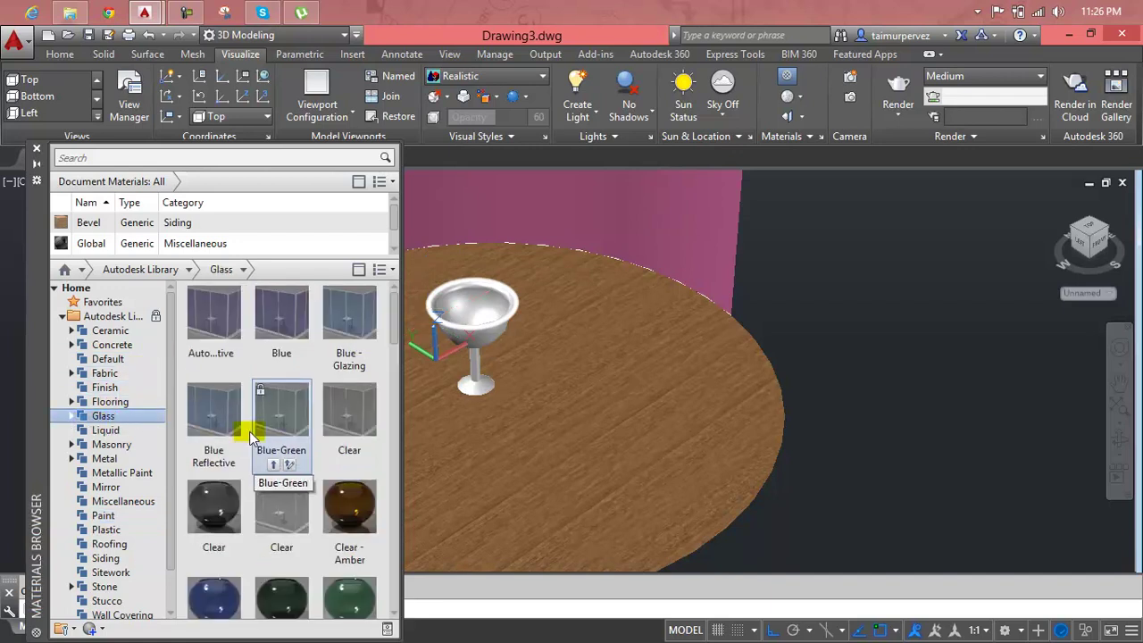
pyautogui.moveTo(349, 506); pyautogui.dragTo(462, 315)
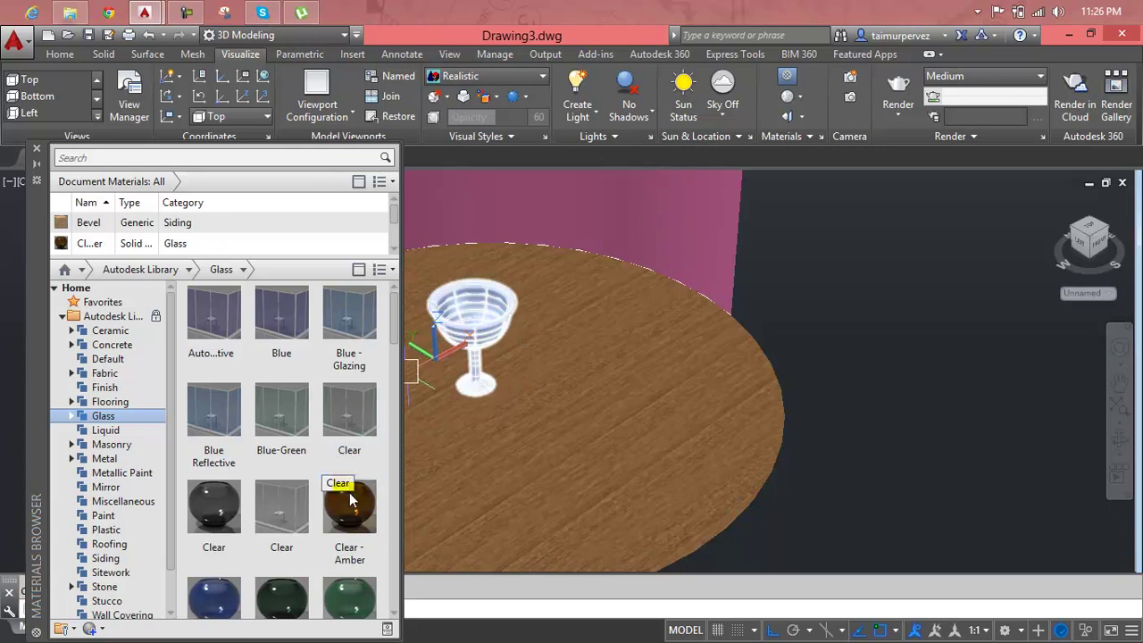
pyautogui.moveTo(353, 504); pyautogui.dragTo(466, 336)
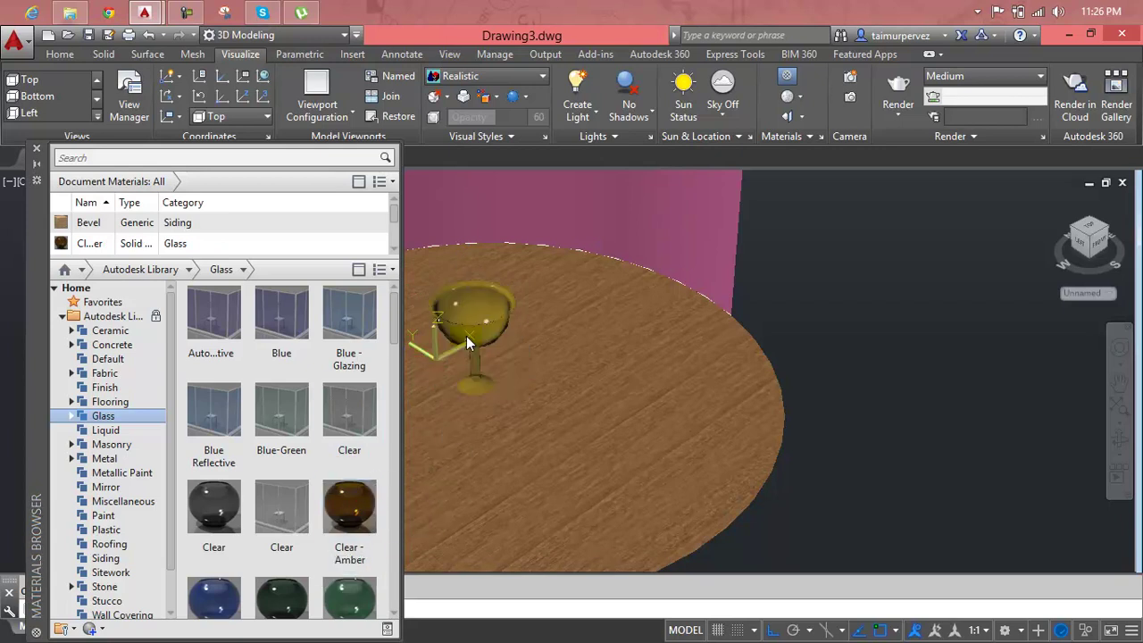
pyautogui.moveTo(351, 373); pyautogui.dragTo(643, 315)
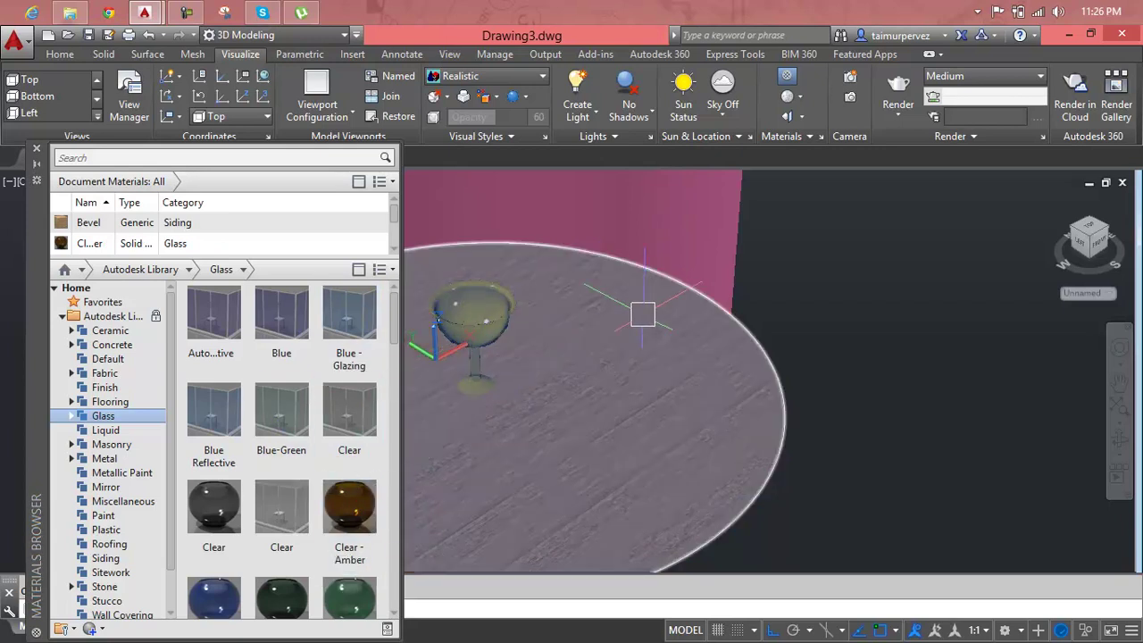
pyautogui.moveTo(214, 222)
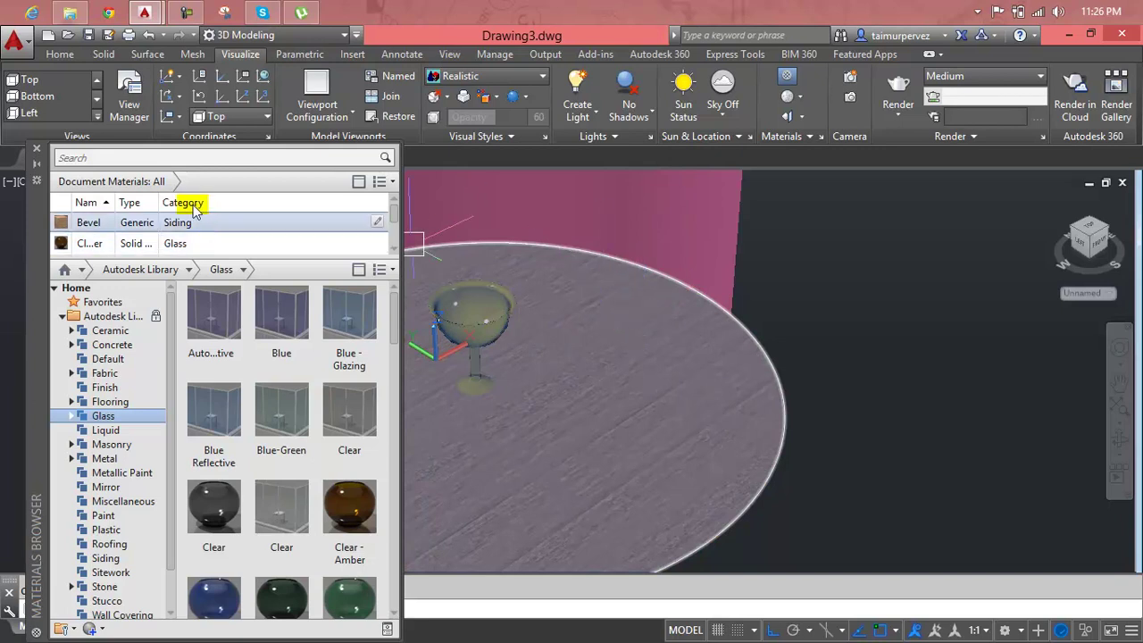
pyautogui.click(35, 152)
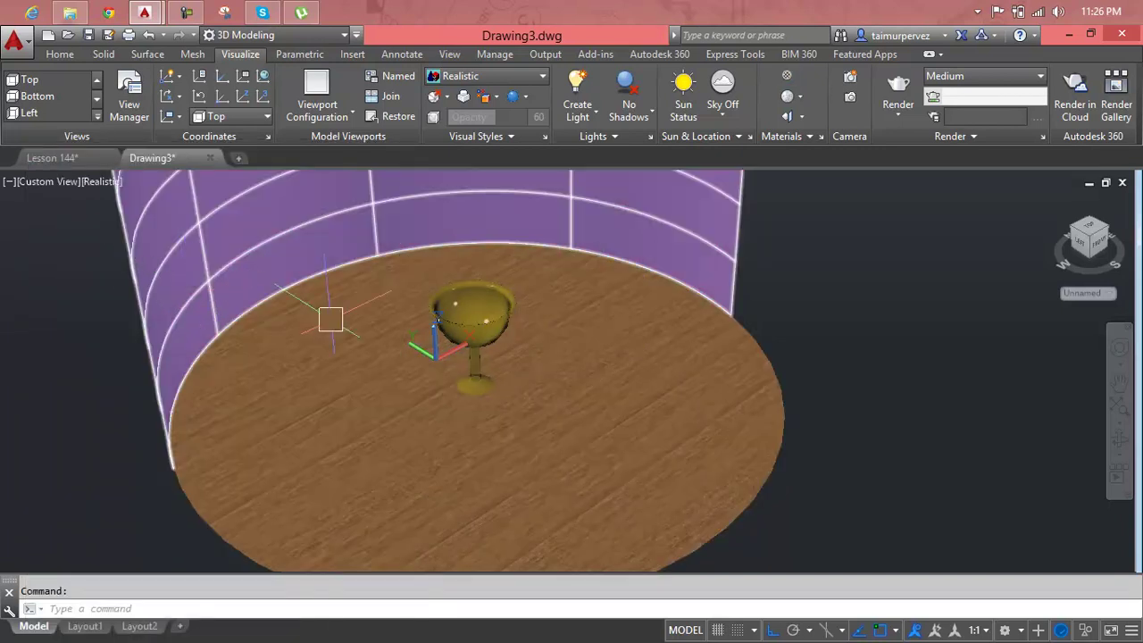
# Orbit and pan to a low side view with the goblet centred
pyautogui.scroll(5, 331, 319)
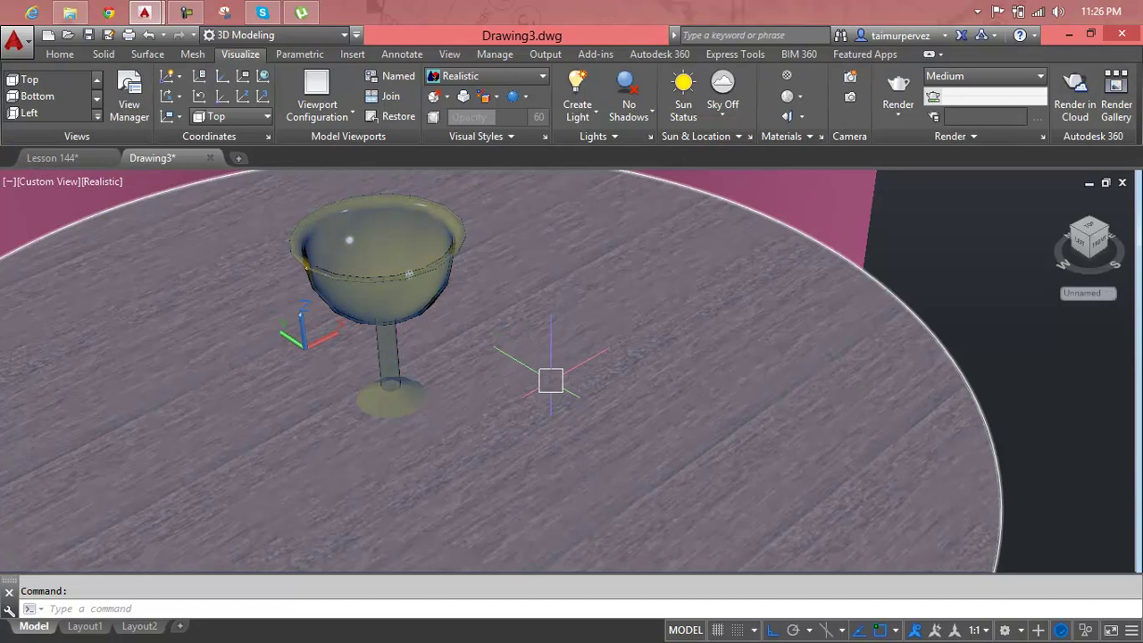
pyautogui.keyDown('shift'); pyautogui.moveTo(550, 381); pyautogui.dragTo(545, 333, button='middle'); pyautogui.keyUp('shift')
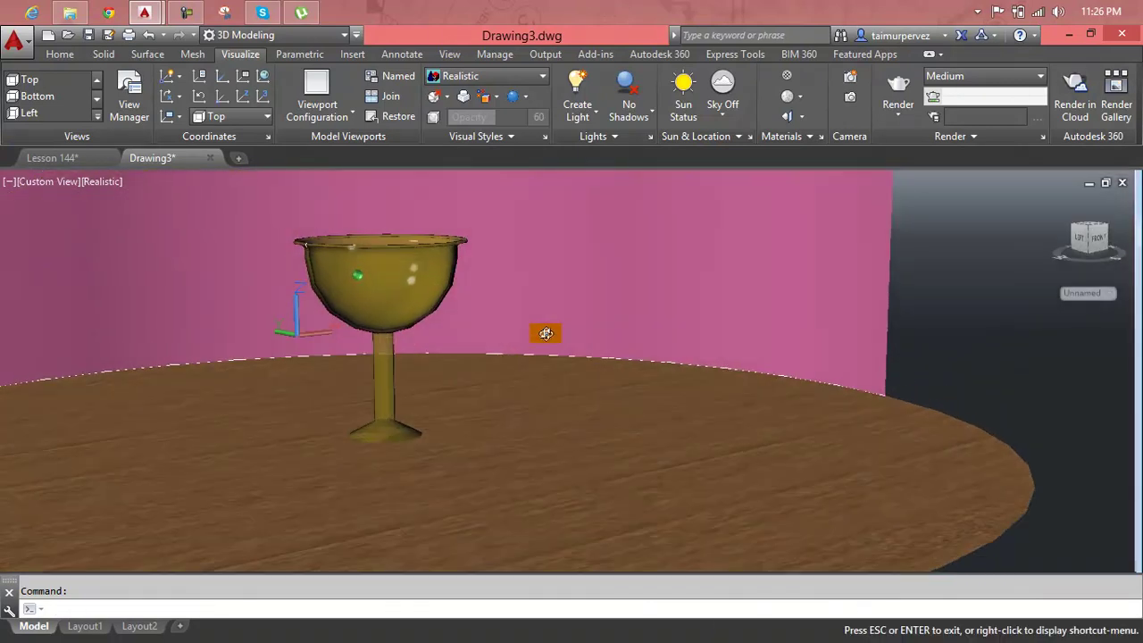
pyautogui.scroll(2, 434, 369)
pyautogui.keyDown('shift'); pyautogui.moveTo(434, 369); pyautogui.dragTo(489, 405, button='middle'); pyautogui.keyUp('shift')
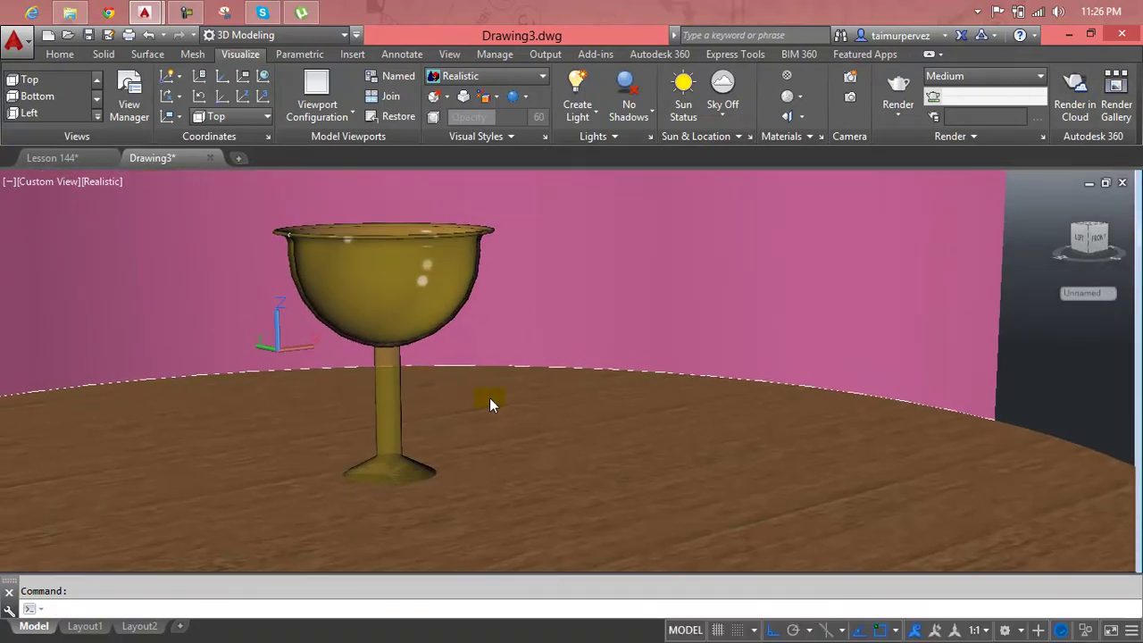
pyautogui.press('Escape')
pyautogui.moveTo(687, 386); pyautogui.dragTo(851, 392, button='middle')
pyautogui.moveTo(749, 392)
pyautogui.mouseDown()
pyautogui.moveTo(797, 286)
pyautogui.moveTo(771, 323)
pyautogui.mouseUp()
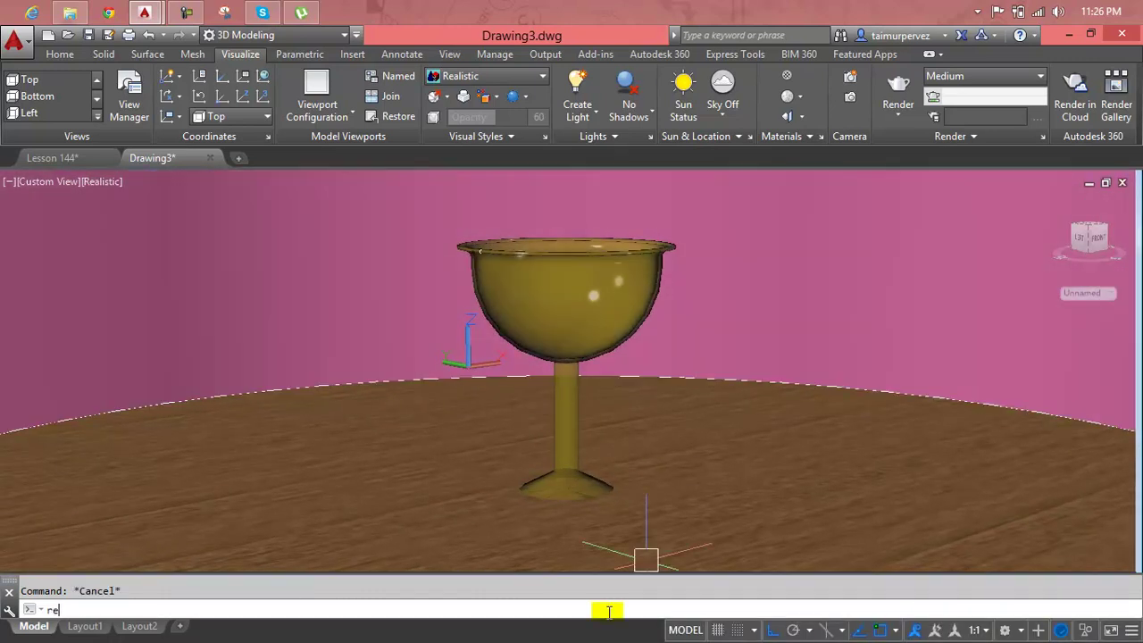
# Render the scene at 640 x 480 with the Medium preset, inspect it enlarged, then close it
pyautogui.write('nr')
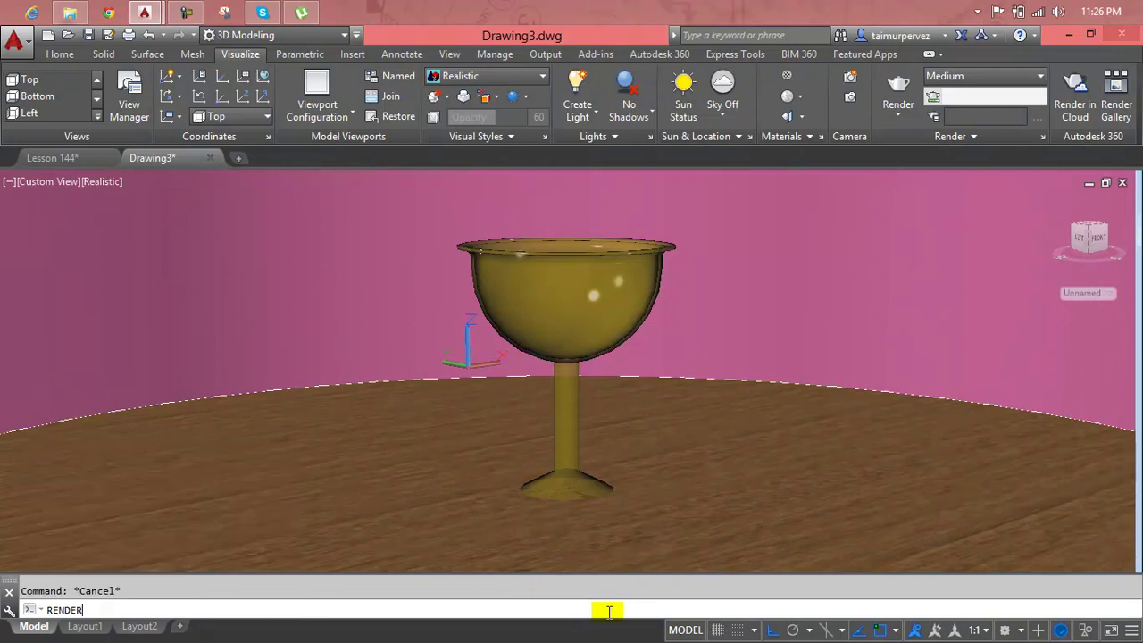
pyautogui.press('Return')
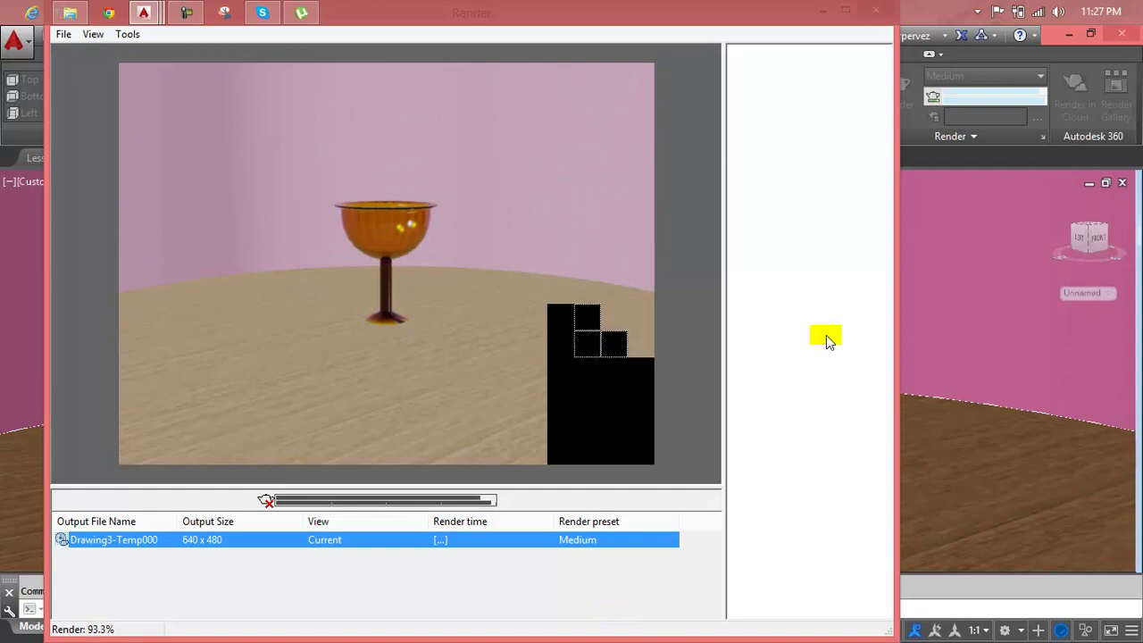
pyautogui.click(899, 315)
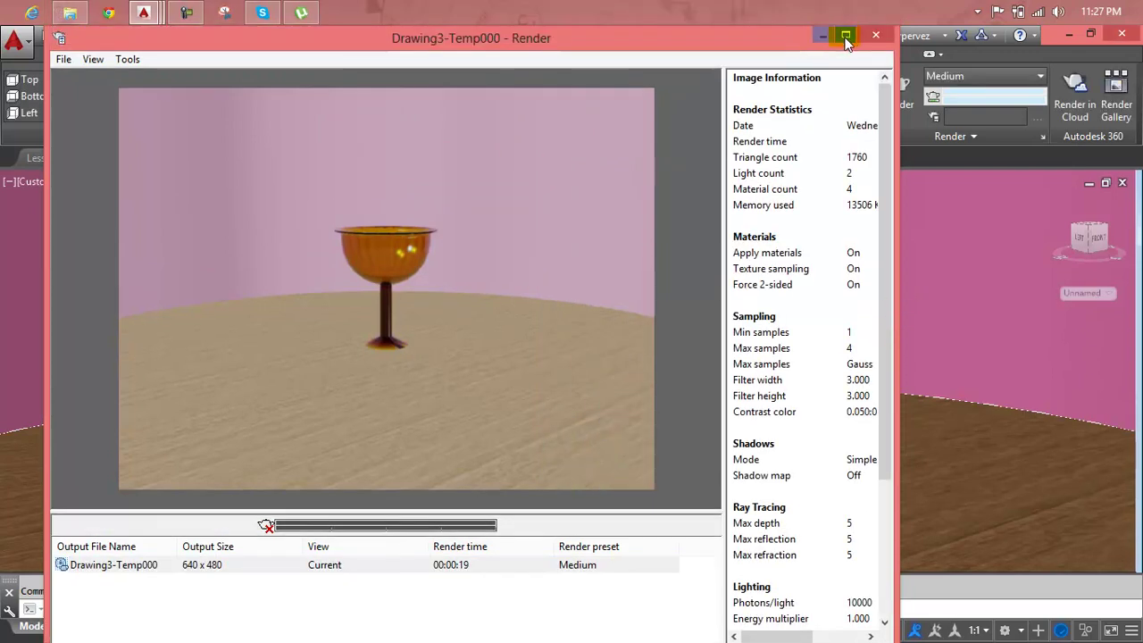
pyautogui.click(845, 36)
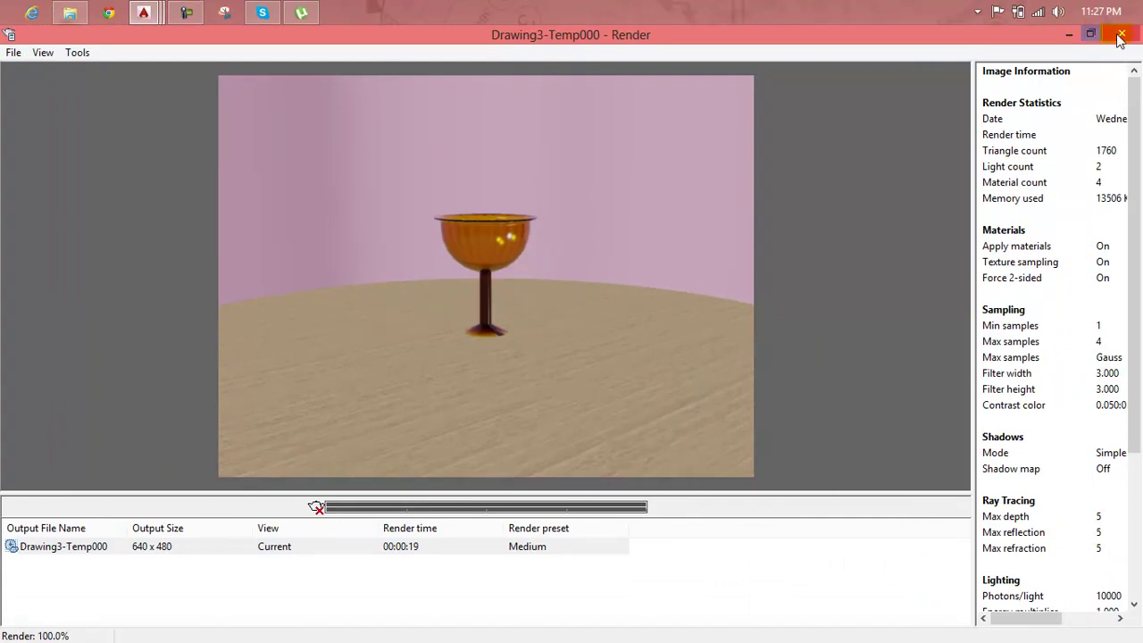
pyautogui.click(1120, 35)
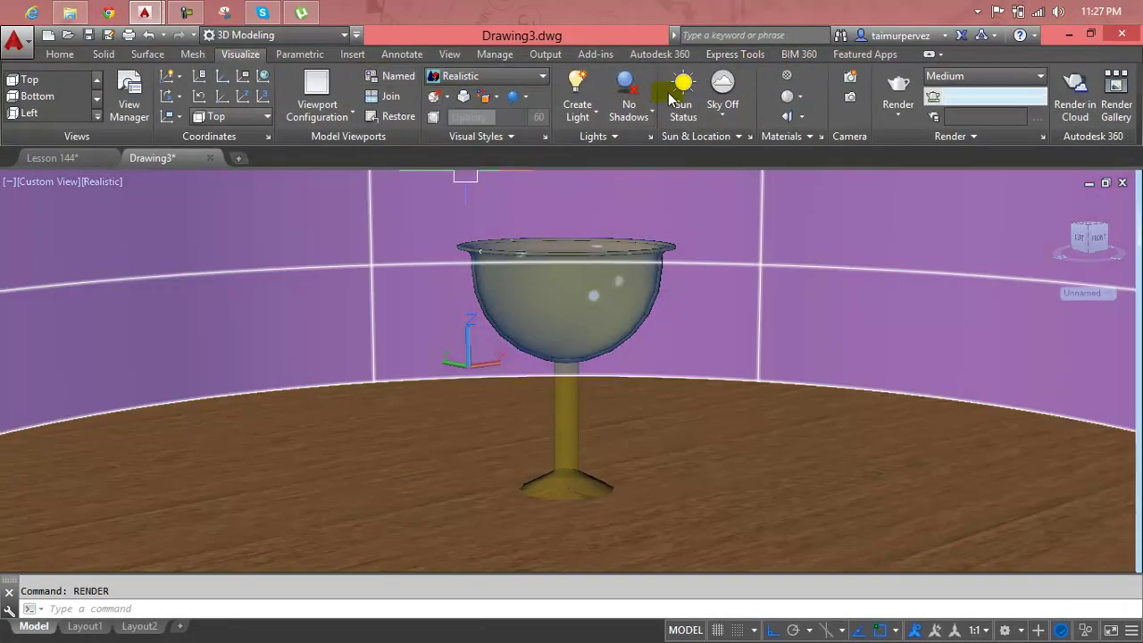
# Replace the goblet's amber glass with Clear - Light from the Glass library
pyautogui.click(793, 82)
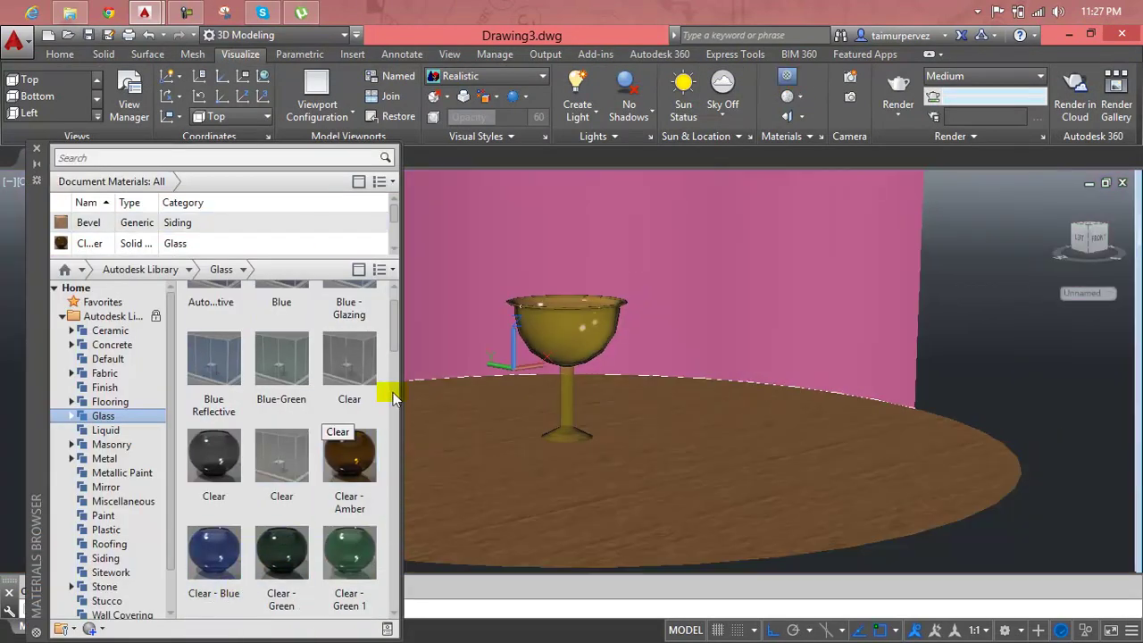
pyautogui.scroll(-3, 394, 345)
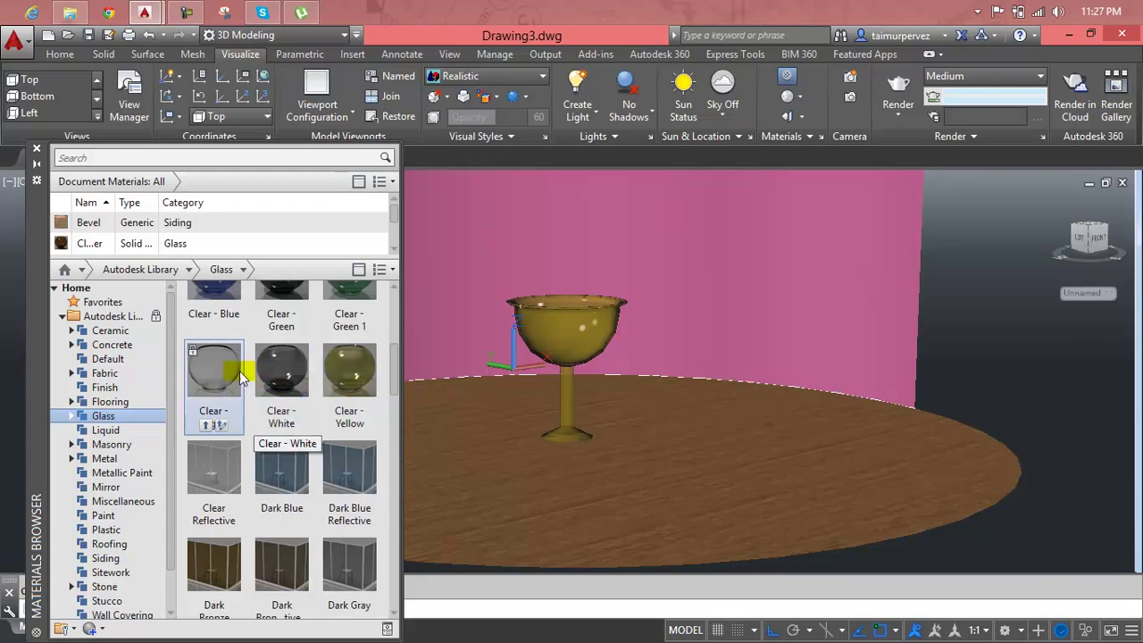
pyautogui.moveTo(223, 384); pyautogui.dragTo(571, 340)
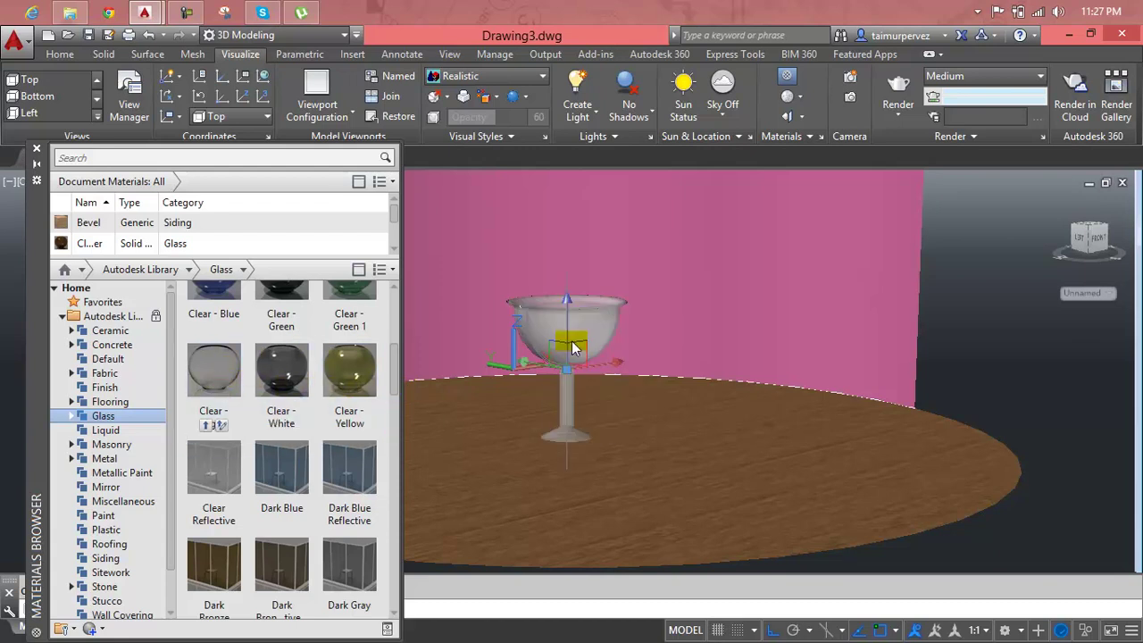
pyautogui.scroll(-3, 649, 306)
pyautogui.scroll(6, 648, 299)
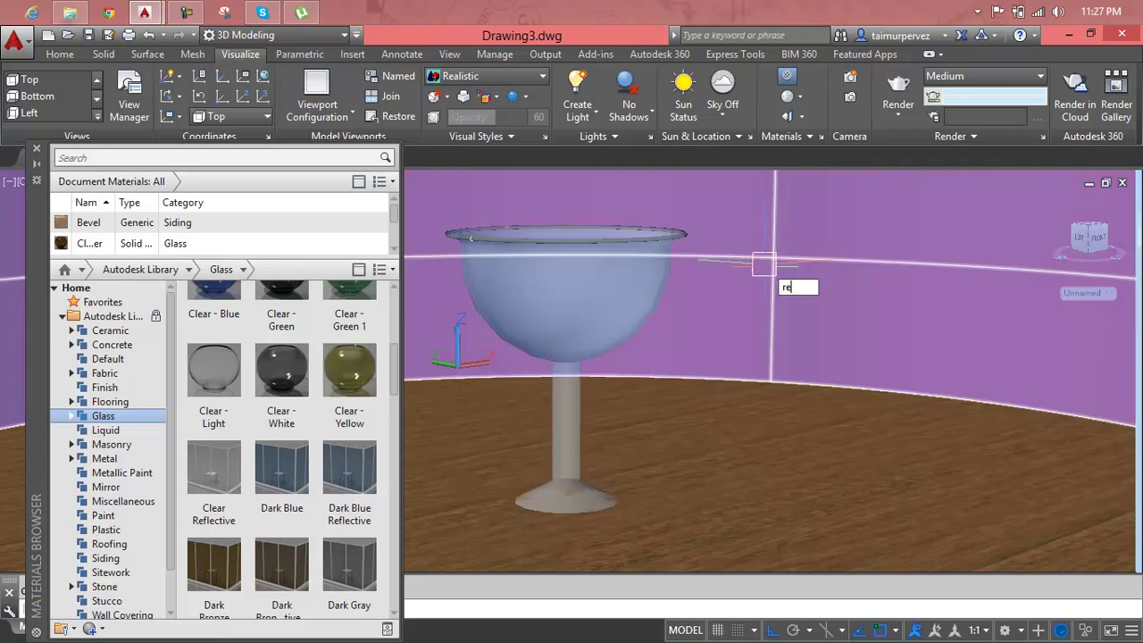
# Re-render the scene to preview the clear goblet, then close the render window
pyautogui.write('nder')
pyautogui.press('Return')
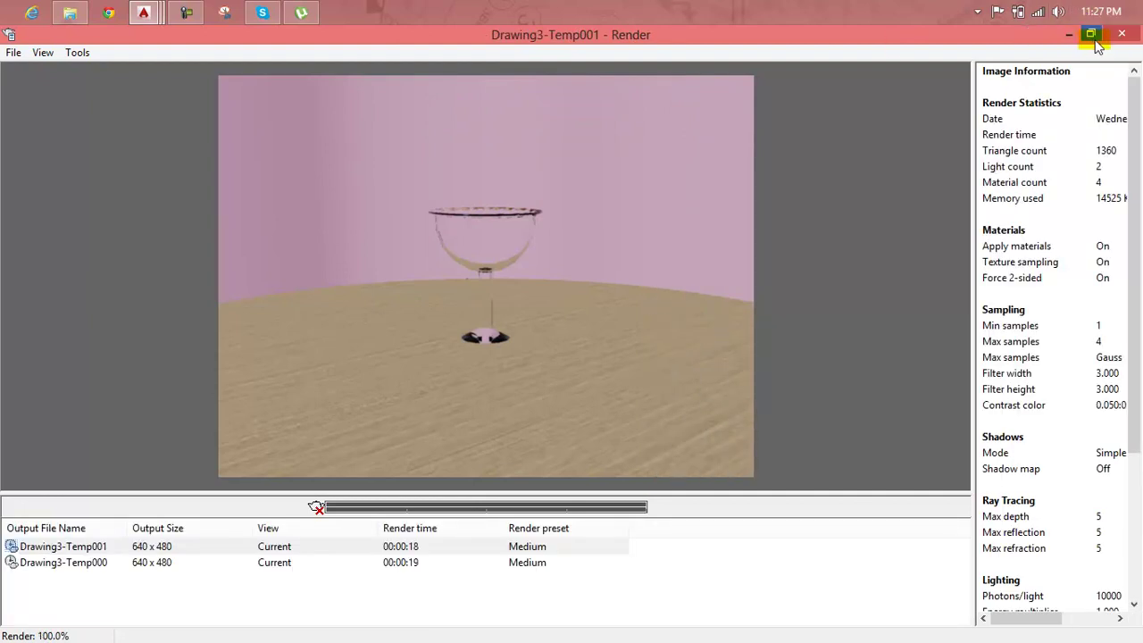
pyautogui.click(1122, 34)
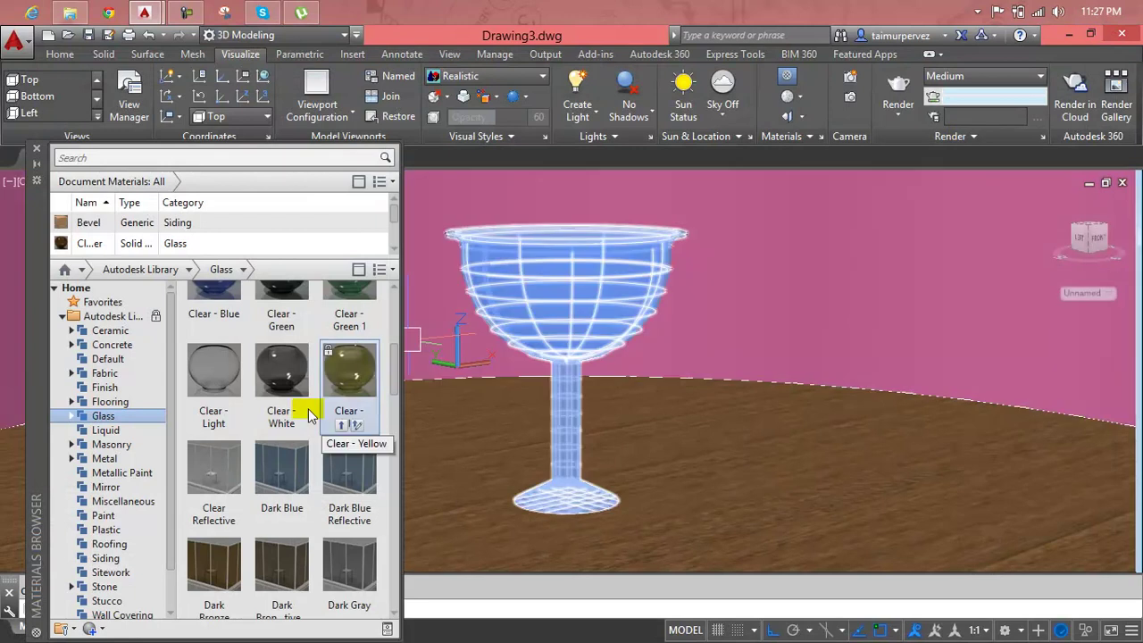
# Apply the Wired glass material from the Glass library to the goblet
pyautogui.scroll(1, 339, 366)
pyautogui.moveTo(397, 368); pyautogui.dragTo(378, 605)
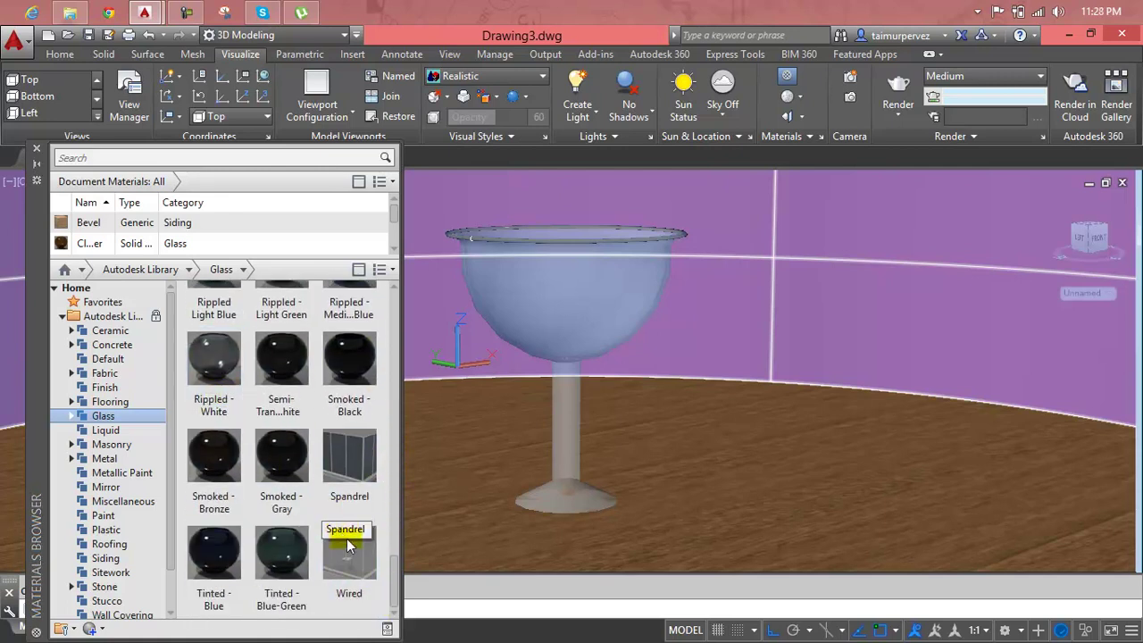
pyautogui.moveTo(349, 553); pyautogui.dragTo(561, 309)
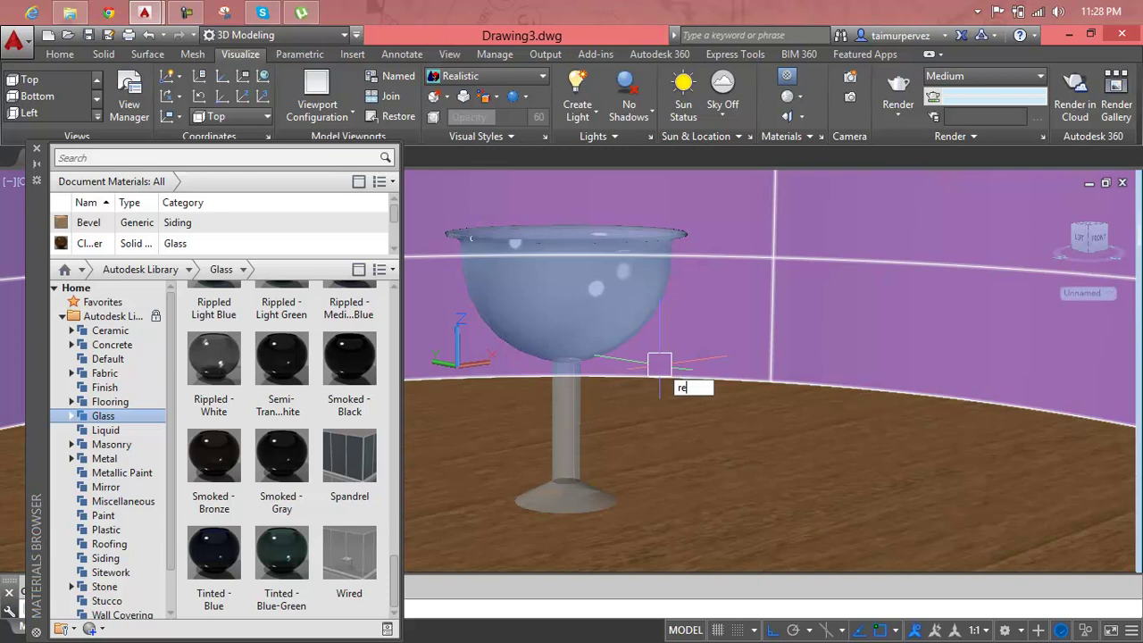
# Render the wired-glass goblet a third time (Drawing3-Temp002), then close the render window
pyautogui.write('nder')
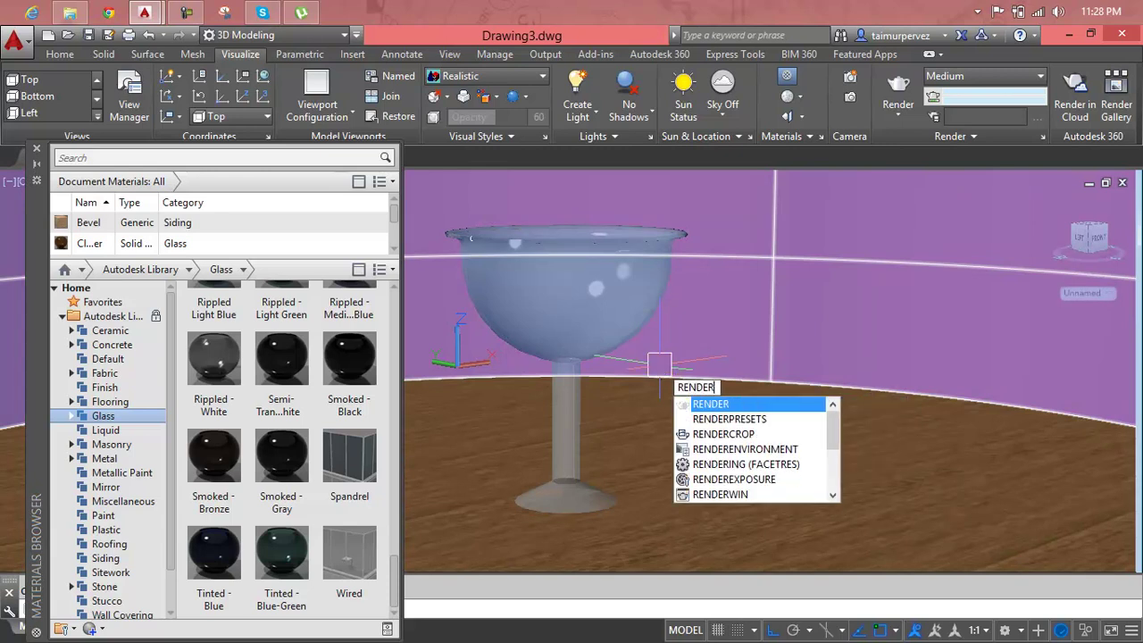
pyautogui.press('Return')
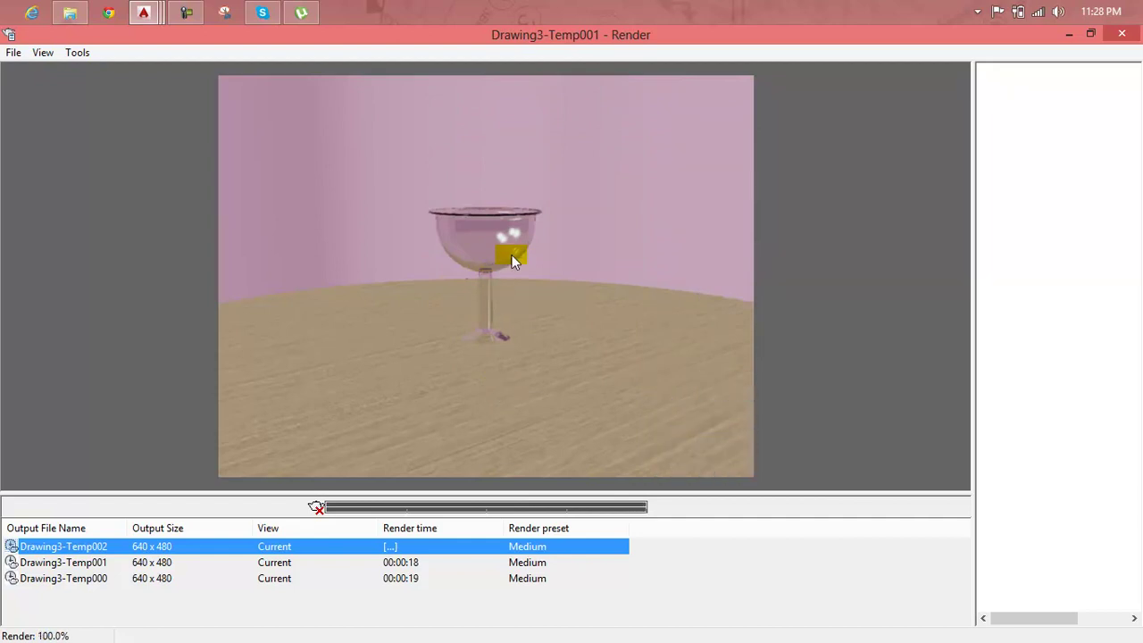
pyautogui.click(1119, 36)
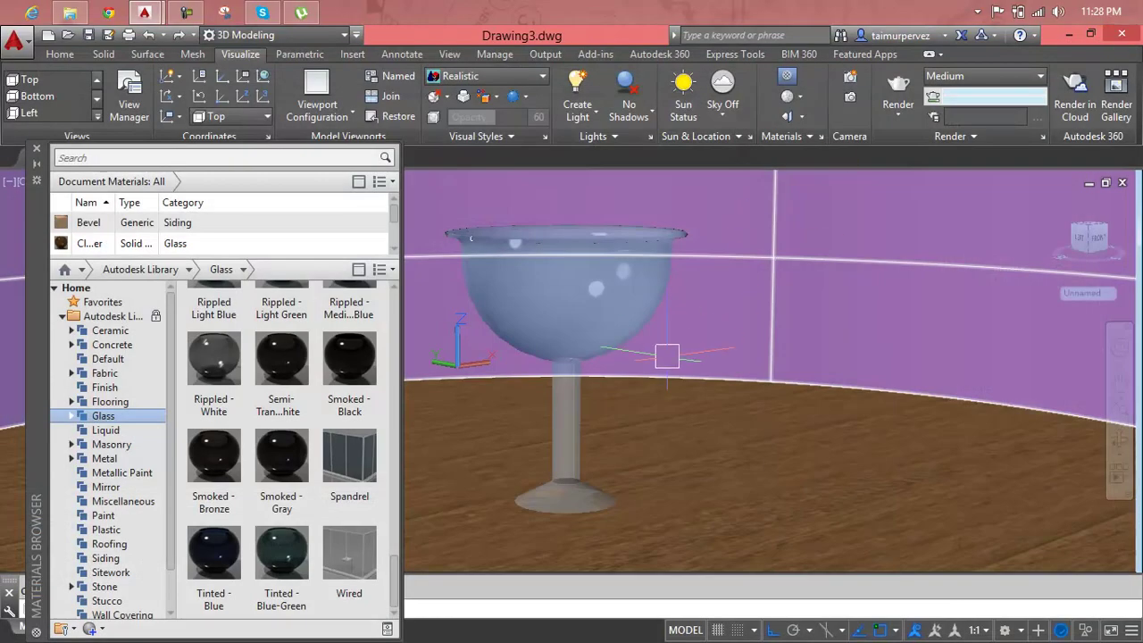
# Zoom out to the whole scene, then orbit and zoom to view the glass close up from a lower angle
pyautogui.middleClick(665, 366)
pyautogui.middleClick(665, 366)
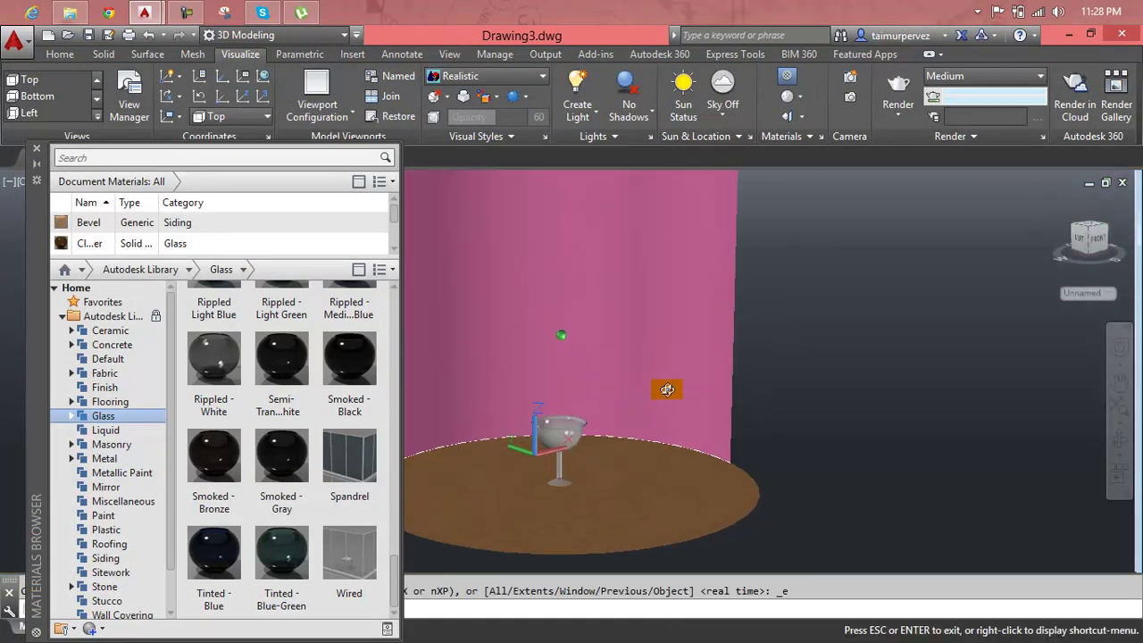
pyautogui.keyDown('shift'); pyautogui.moveTo(663, 405); pyautogui.dragTo(661, 401, button='middle'); pyautogui.keyUp('shift')
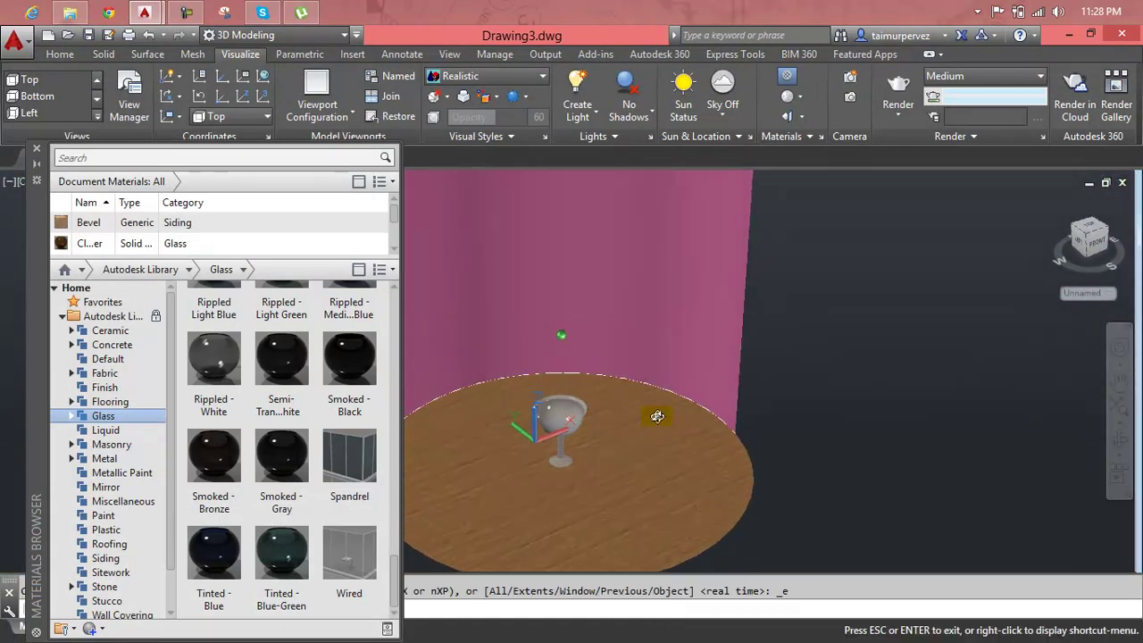
pyautogui.press('Escape')
pyautogui.scroll(3, 546, 473)
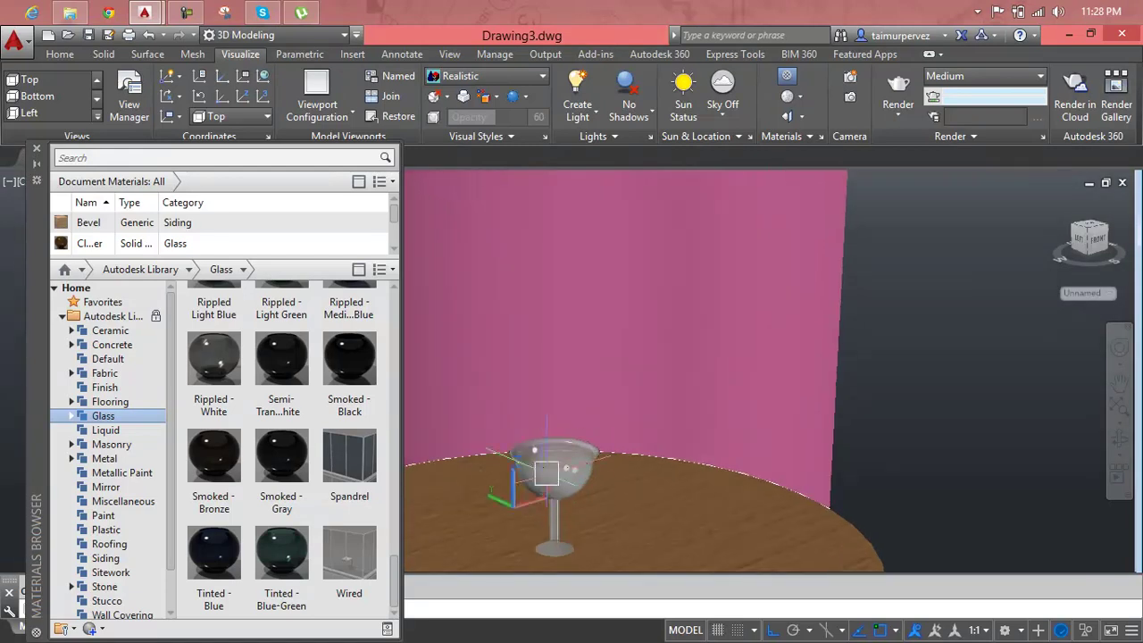
pyautogui.scroll(-3, 543, 519)
pyautogui.keyDown('shift'); pyautogui.moveTo(625, 375); pyautogui.dragTo(861, 449, button='middle'); pyautogui.keyUp('shift')
pyautogui.scroll(3, 711, 405)
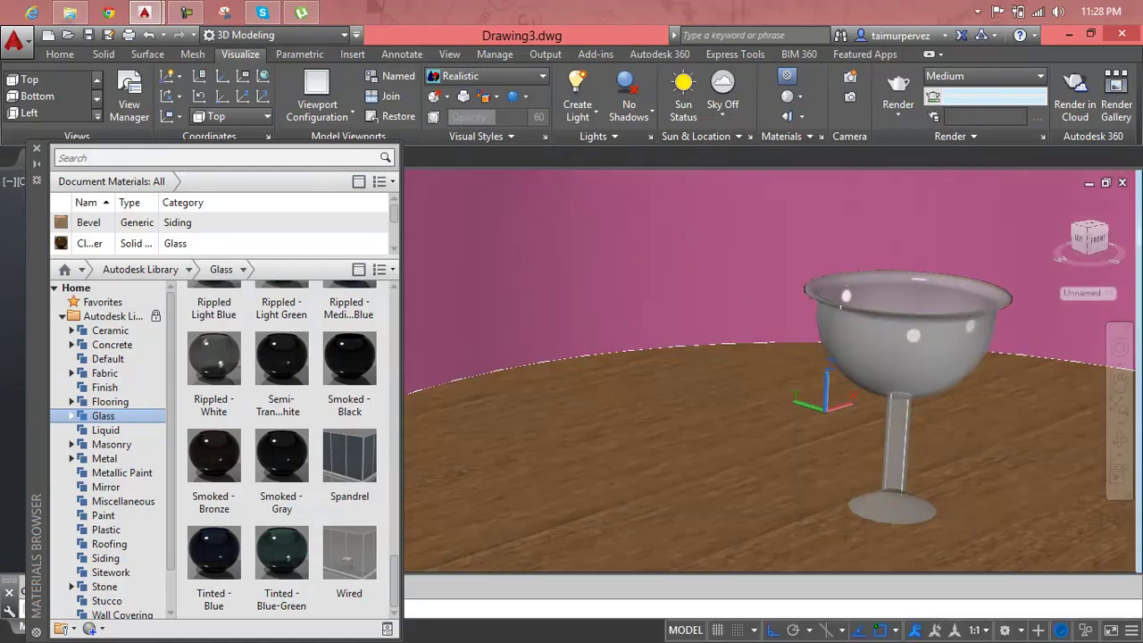
pyautogui.press('Escape')
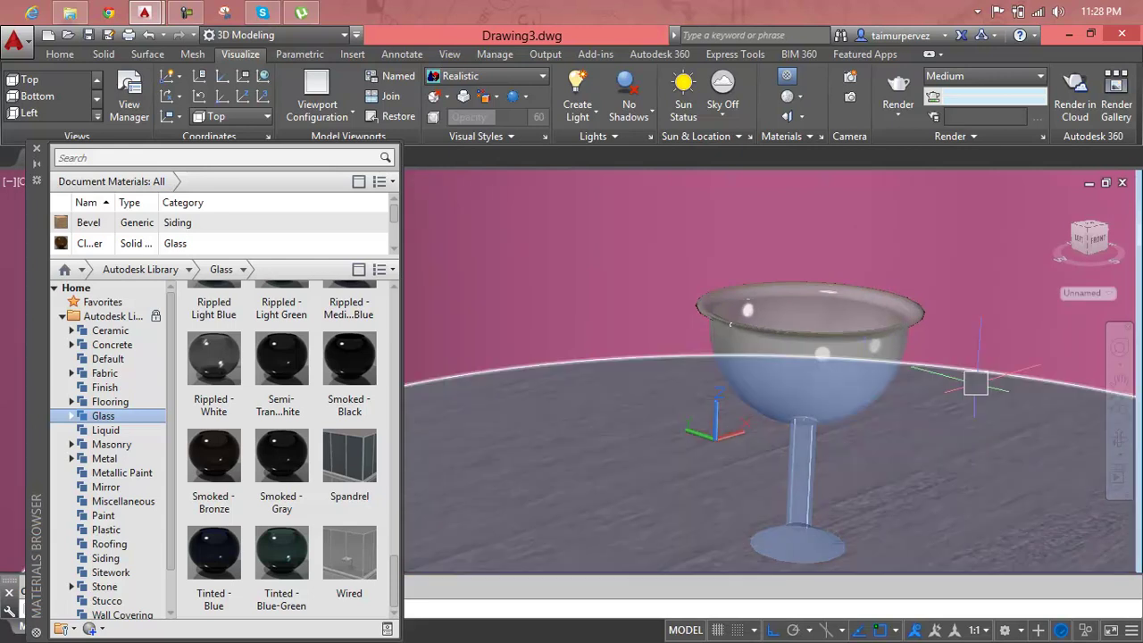
pyautogui.click(777, 312)
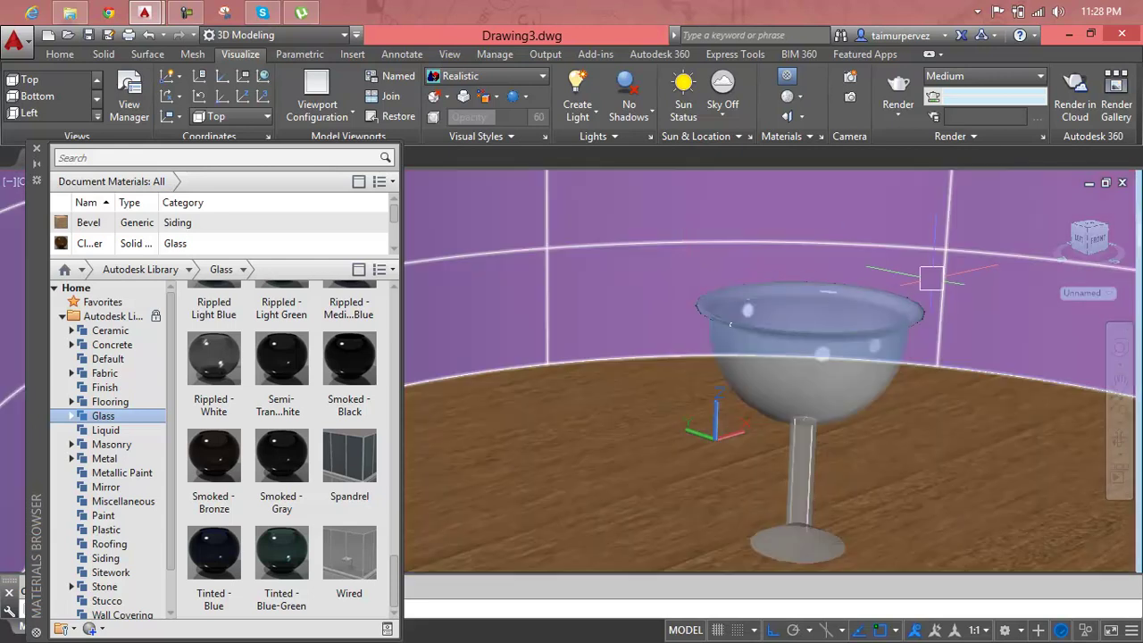
pyautogui.keyDown('shift'); pyautogui.moveTo(931, 277); pyautogui.dragTo(896, 306, button='middle'); pyautogui.keyUp('shift')
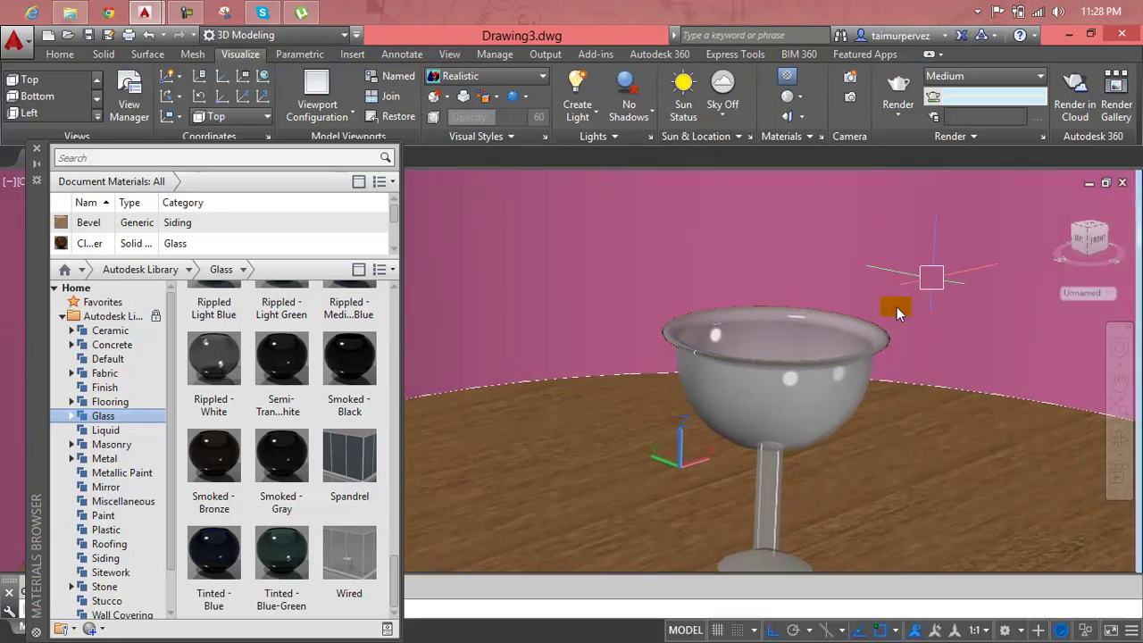
# Render the glass from the lower angle (Drawing3-Temp003), then close the render window and Materials Browser
pyautogui.write('RE')
pyautogui.write('NDer')
pyautogui.press('Return')
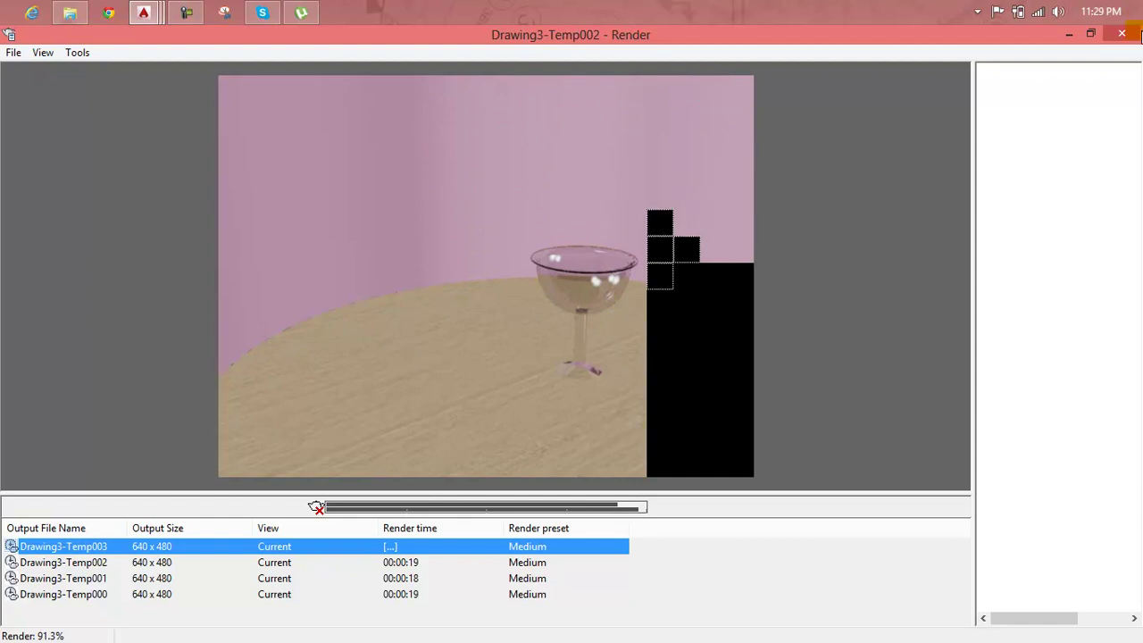
pyautogui.click(1123, 36)
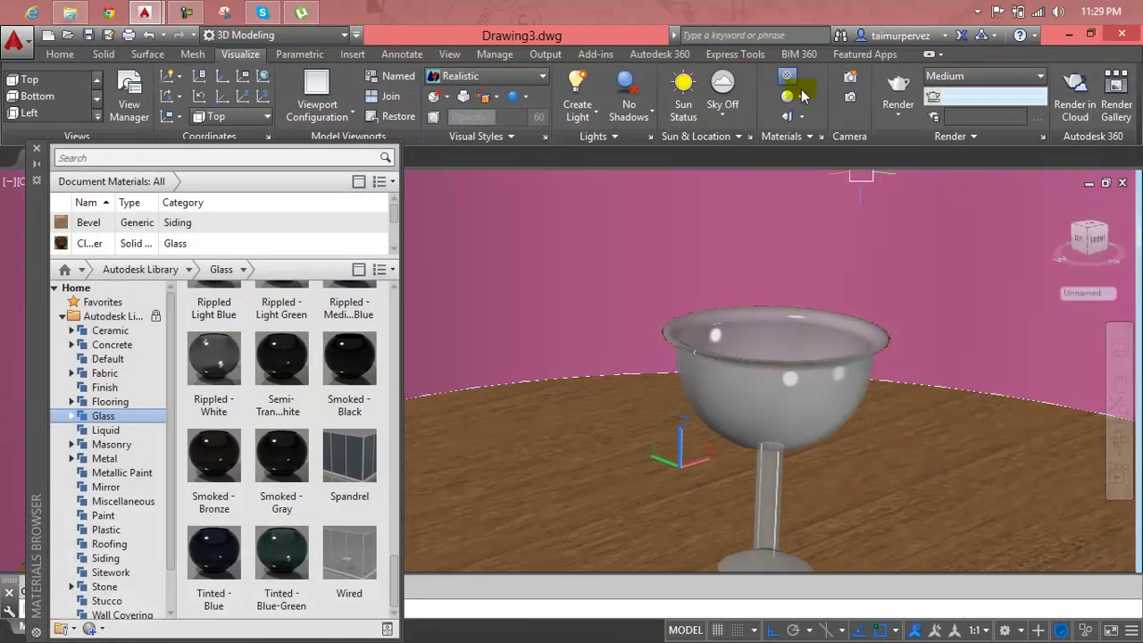
pyautogui.click(36, 152)
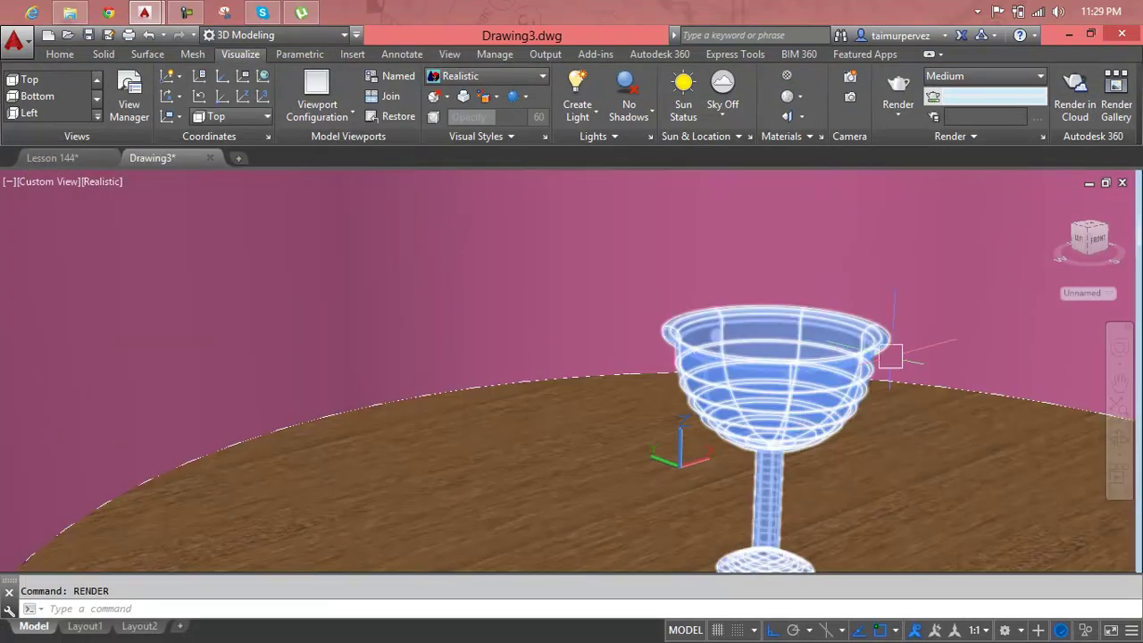